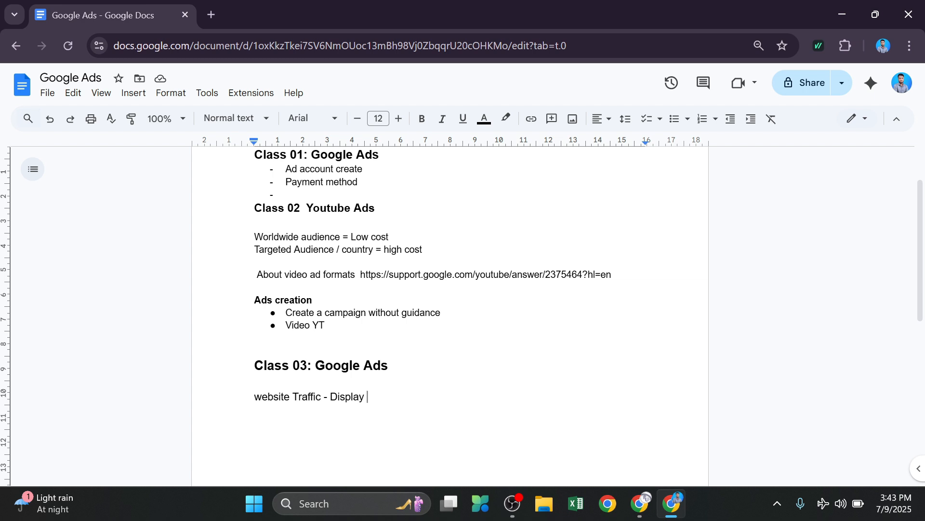
- Switch to the Google Ads window and start a new campaign from the Campaigns page
{"action": "mouse_move", "coordinate": [640, 503]}
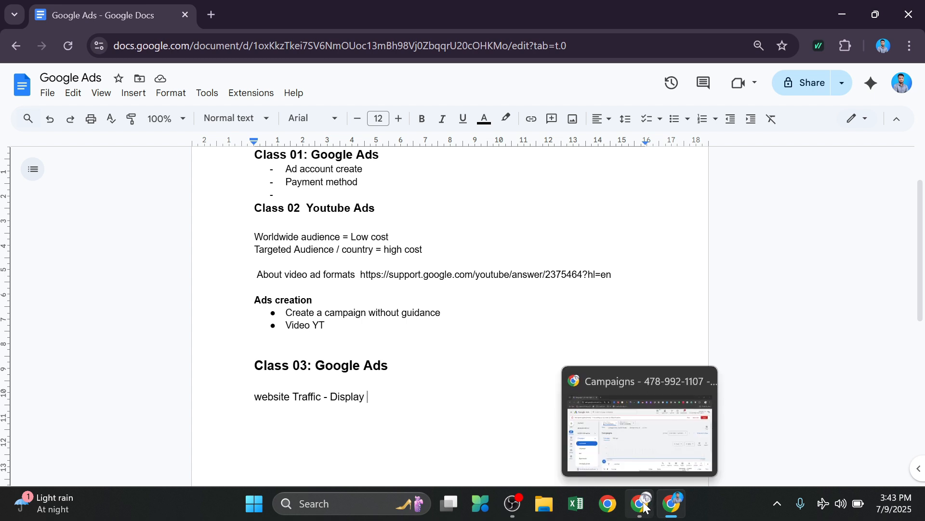
{"action": "left_click", "coordinate": [645, 464]}
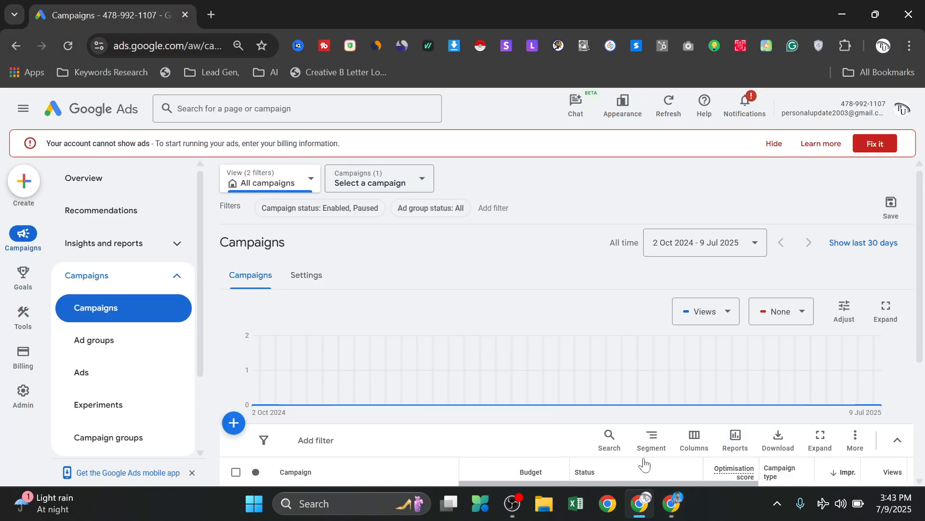
{"action": "left_click", "coordinate": [235, 424]}
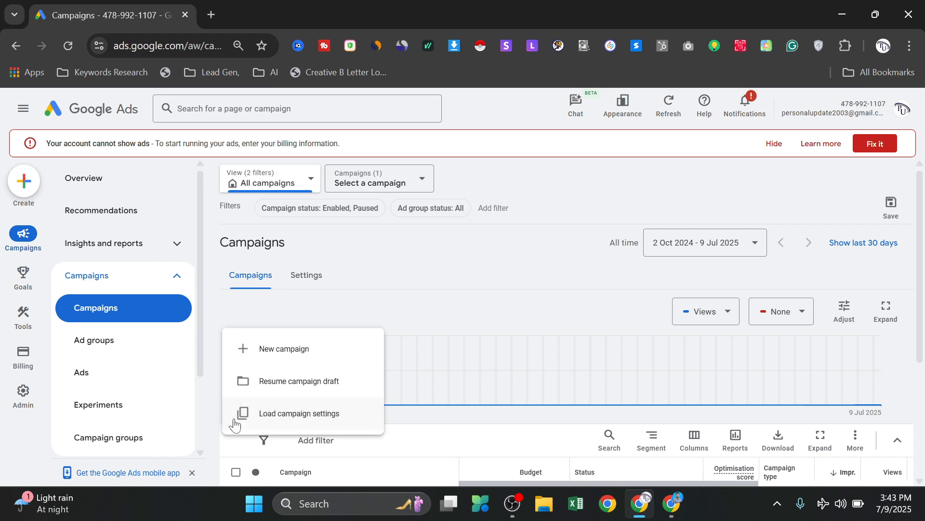
{"action": "left_click", "coordinate": [269, 352]}
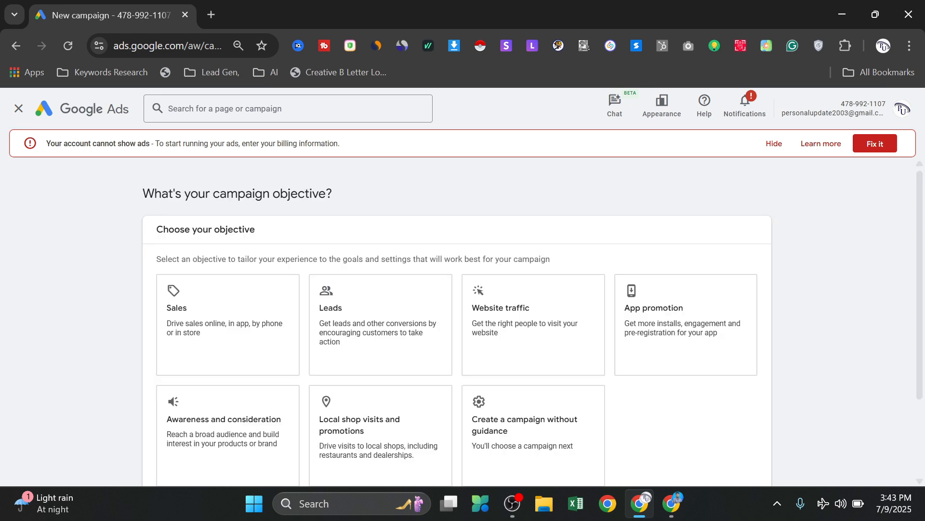
- Choose Website traffic as the campaign objective and continue with the Page views conversion goal
{"action": "scroll", "coordinate": [355, 263], "scroll_direction": "down", "scroll_amount": 3}
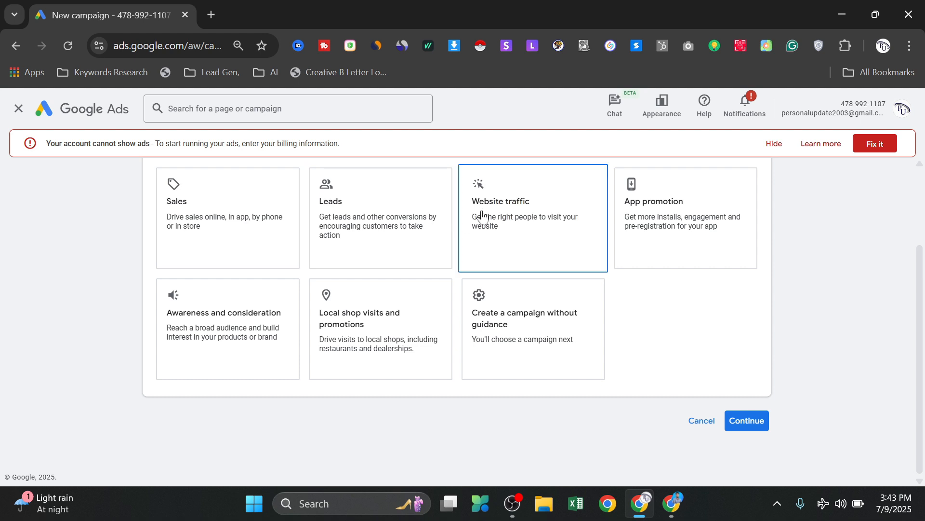
{"action": "left_click", "coordinate": [528, 223]}
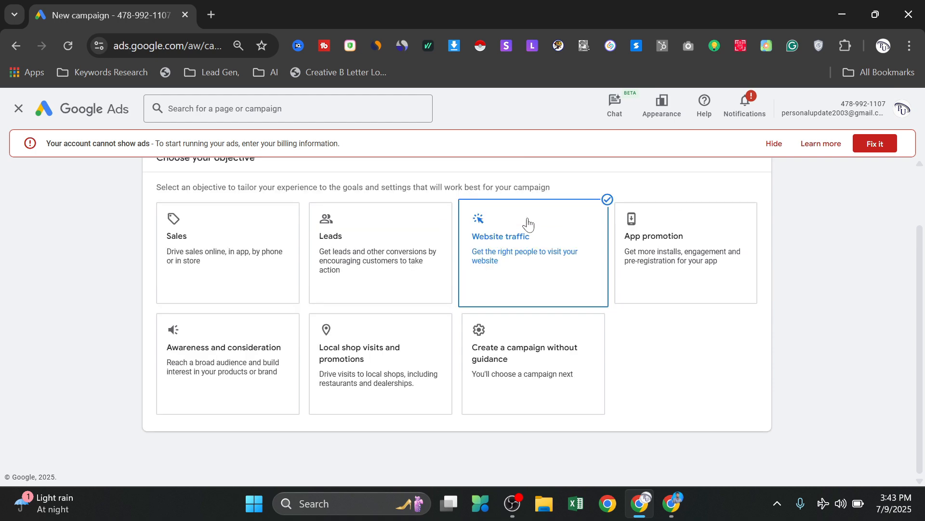
{"action": "scroll", "coordinate": [426, 290], "scroll_direction": "down", "scroll_amount": 1}
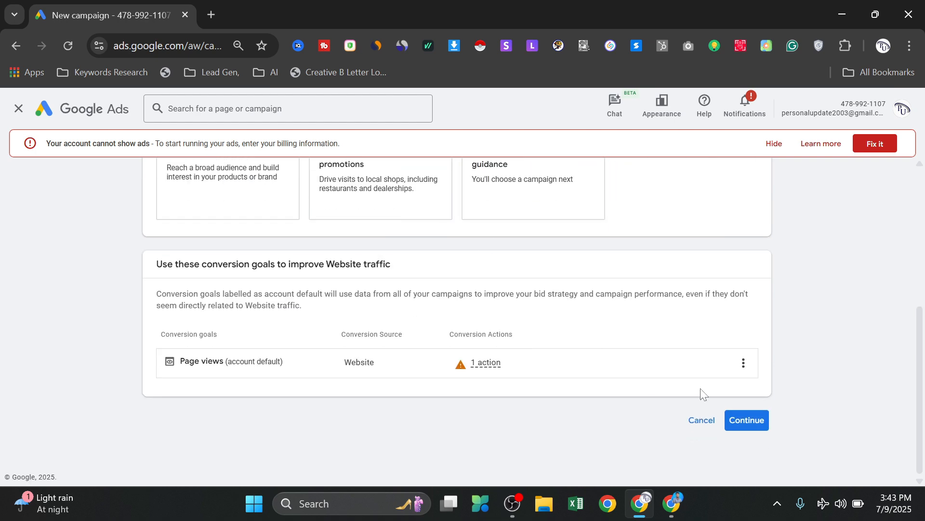
{"action": "left_click", "coordinate": [731, 420]}
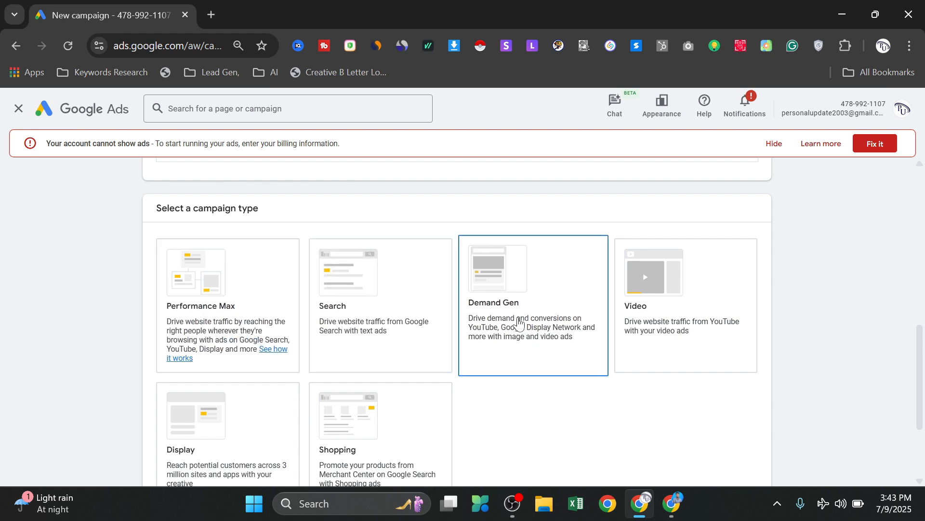
- Select Display as the campaign type and continue without entering a business website
{"action": "scroll", "coordinate": [530, 321], "scroll_direction": "down", "scroll_amount": 1}
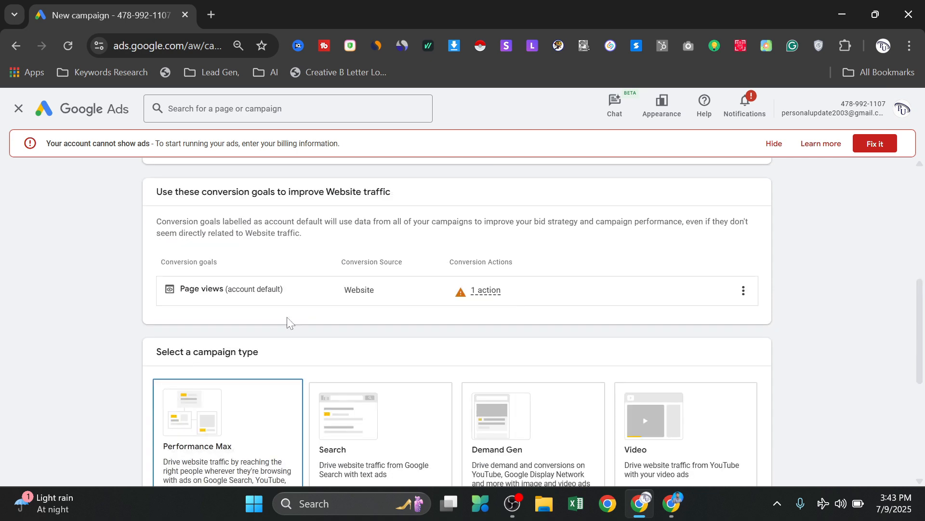
{"action": "scroll", "coordinate": [289, 320], "scroll_direction": "up", "scroll_amount": 4}
{"action": "scroll", "coordinate": [298, 366], "scroll_direction": "down", "scroll_amount": 1}
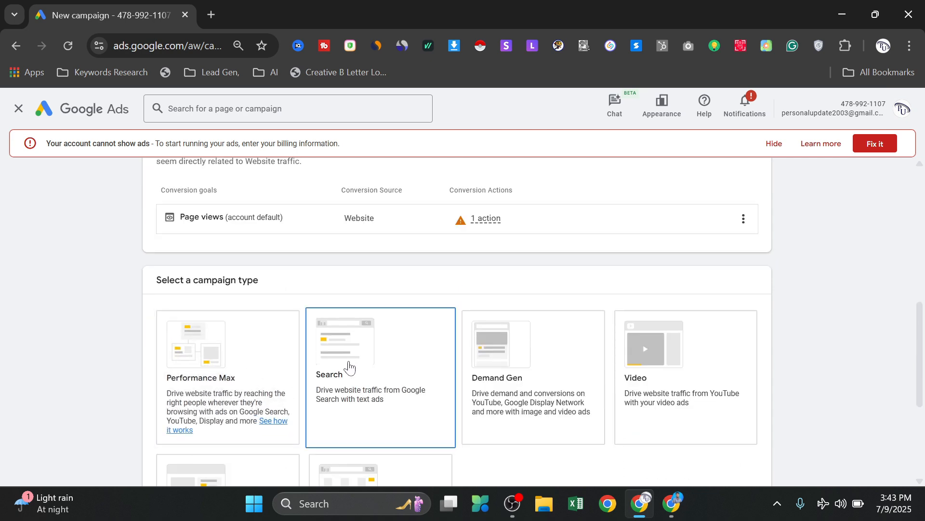
{"action": "scroll", "coordinate": [343, 357], "scroll_direction": "down", "scroll_amount": 1}
{"action": "scroll", "coordinate": [337, 347], "scroll_direction": "down", "scroll_amount": 1}
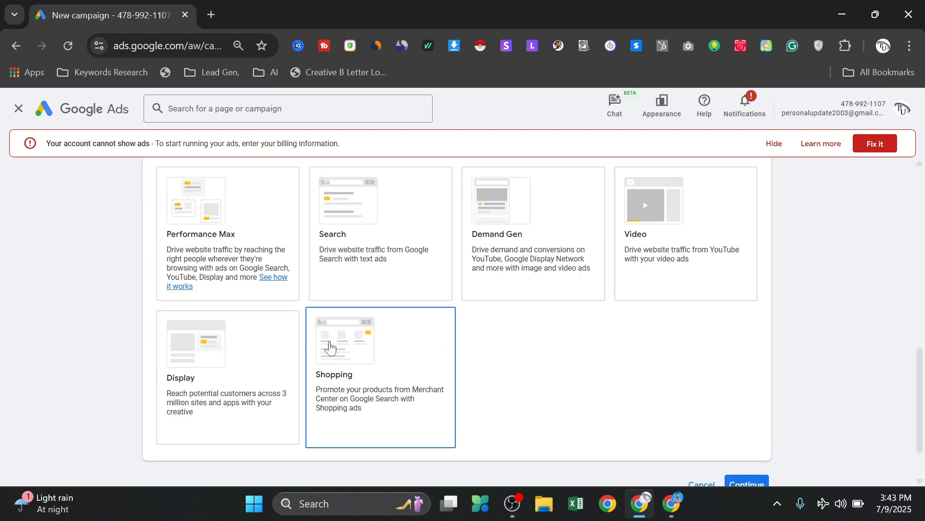
{"action": "scroll", "coordinate": [327, 270], "scroll_direction": "up", "scroll_amount": 1}
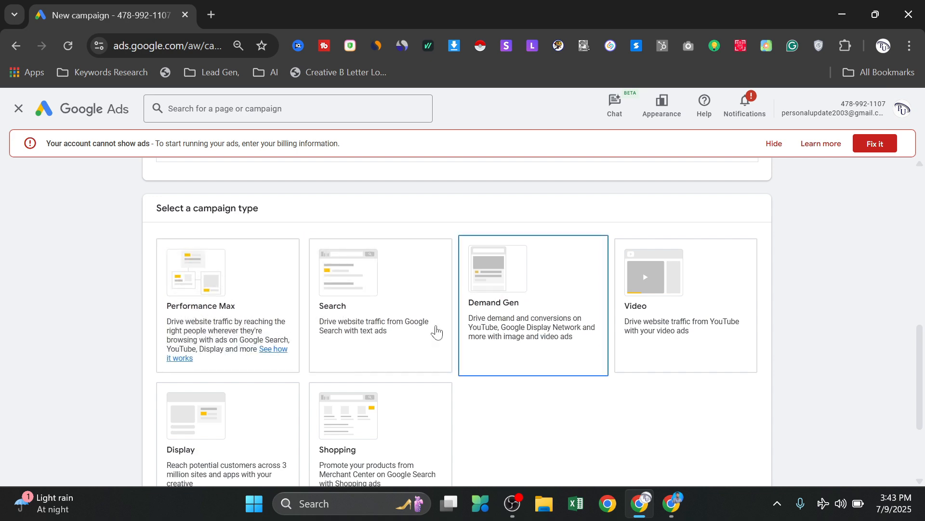
{"action": "scroll", "coordinate": [386, 322], "scroll_direction": "down", "scroll_amount": 2}
{"action": "left_click", "coordinate": [223, 306]}
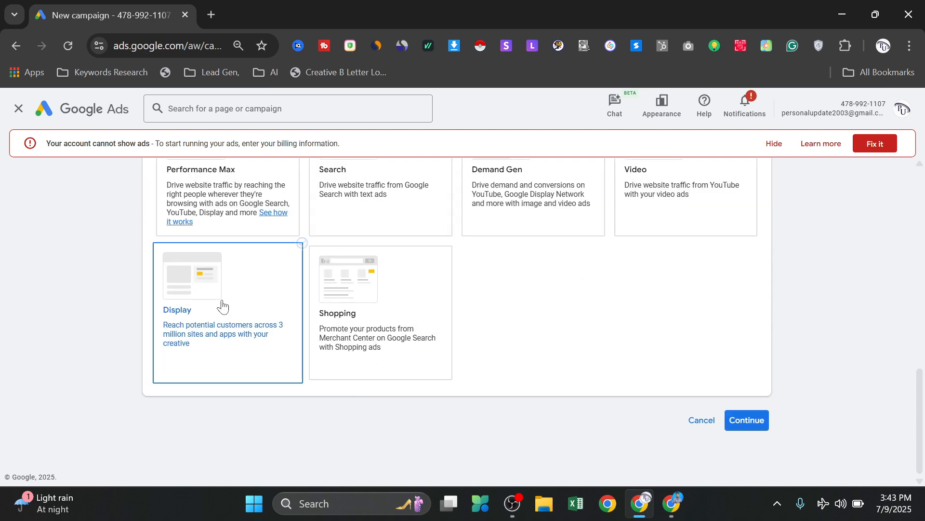
{"action": "scroll", "coordinate": [222, 305], "scroll_direction": "down", "scroll_amount": 1}
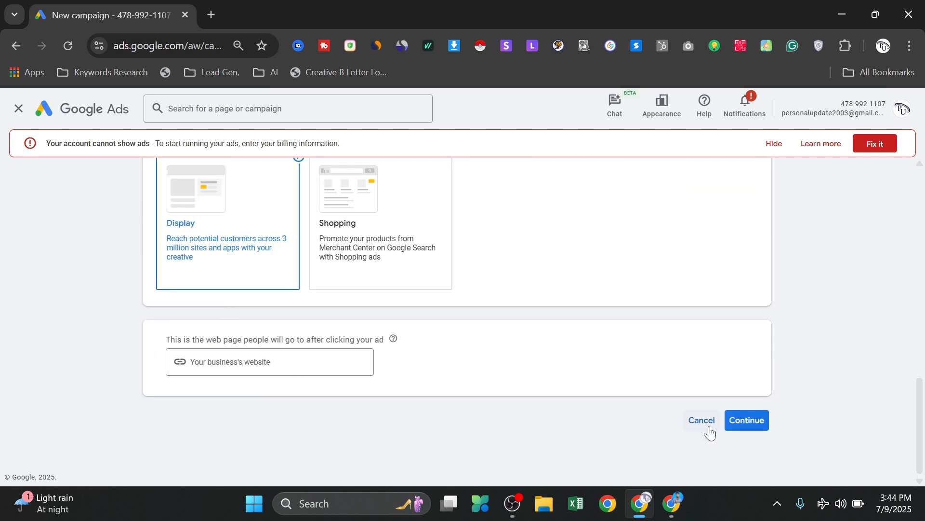
{"action": "left_click", "coordinate": [743, 426]}
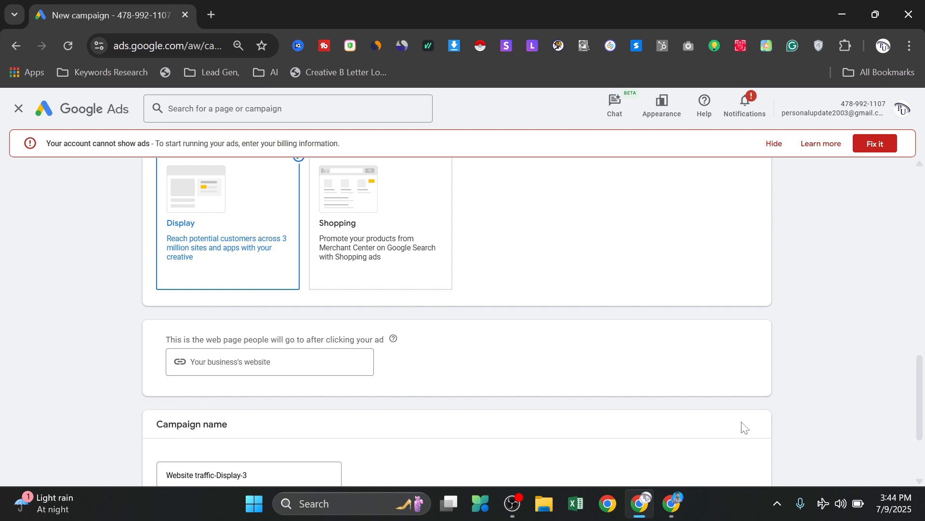
- Name the campaign "Website traffic-Display- demo 01" and start it as new instead of resuming the saved draft
{"action": "scroll", "coordinate": [638, 394], "scroll_direction": "down", "scroll_amount": 2}
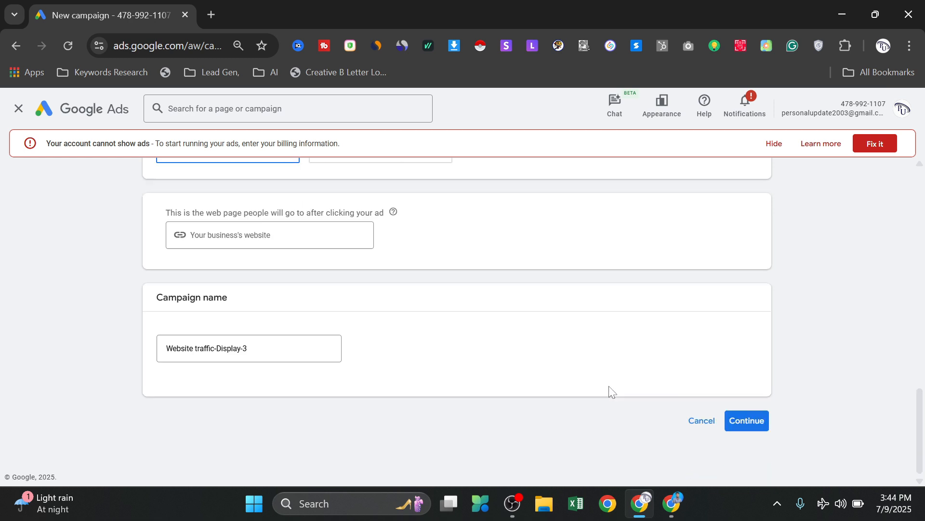
{"action": "left_click", "coordinate": [251, 337]}
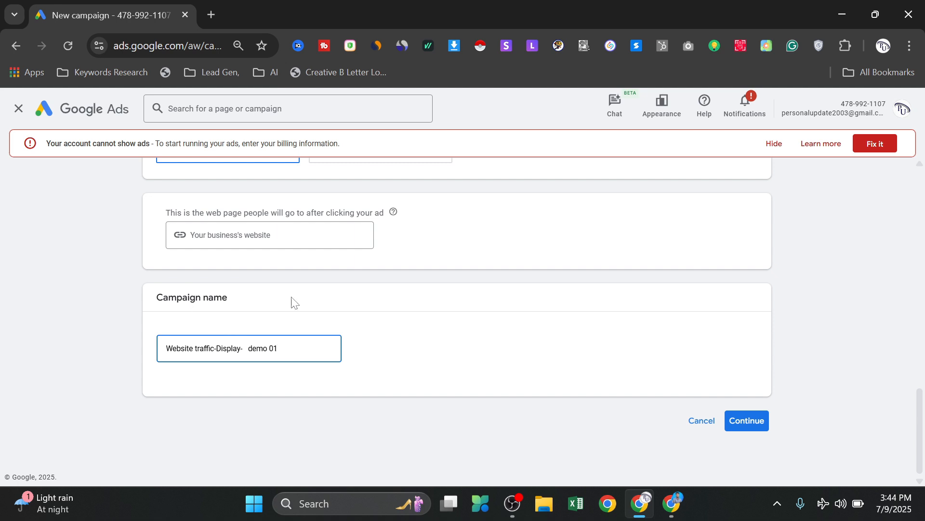
{"action": "left_click", "coordinate": [746, 424]}
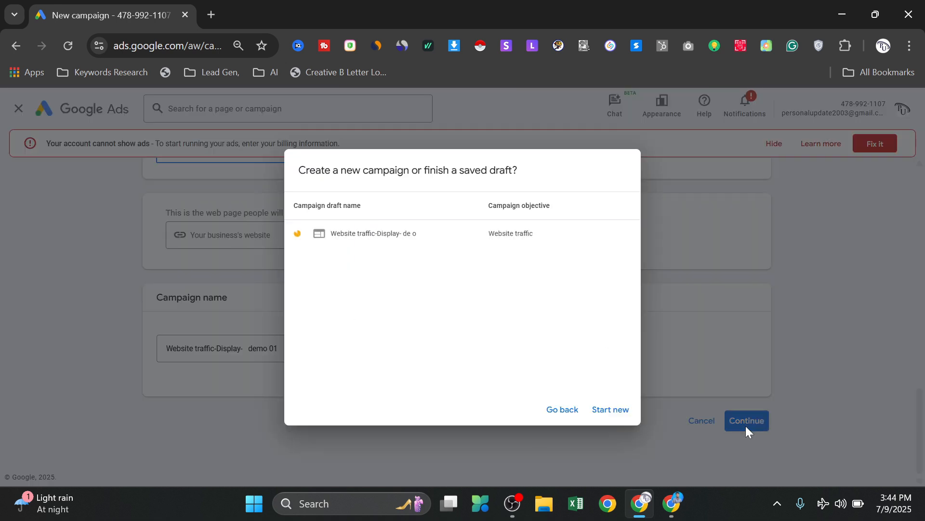
{"action": "left_click", "coordinate": [603, 407]}
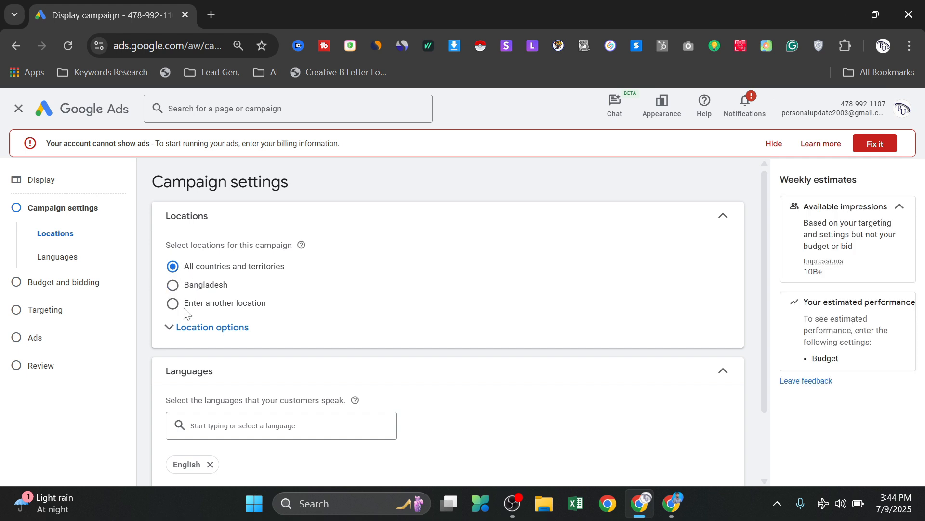
- Set the campaign's target location to Bangladesh
{"action": "left_click", "coordinate": [188, 305]}
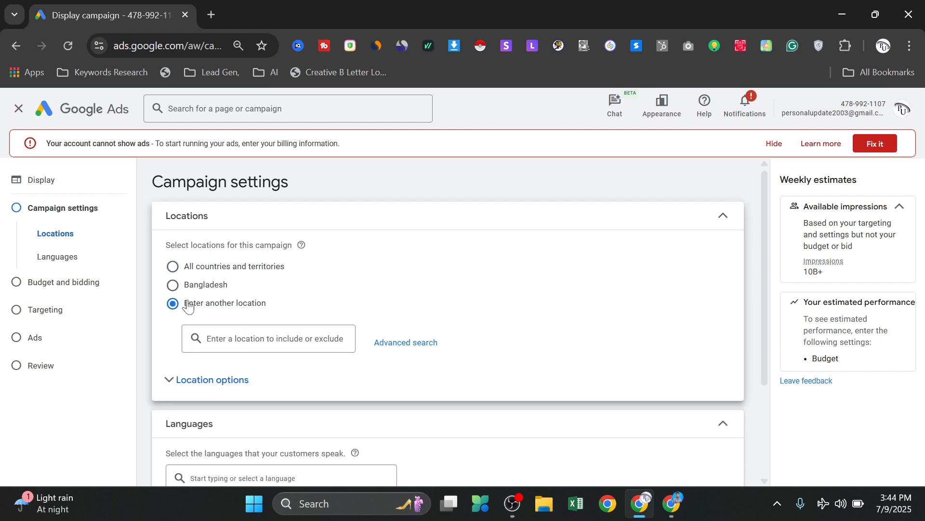
{"action": "left_click", "coordinate": [245, 336]}
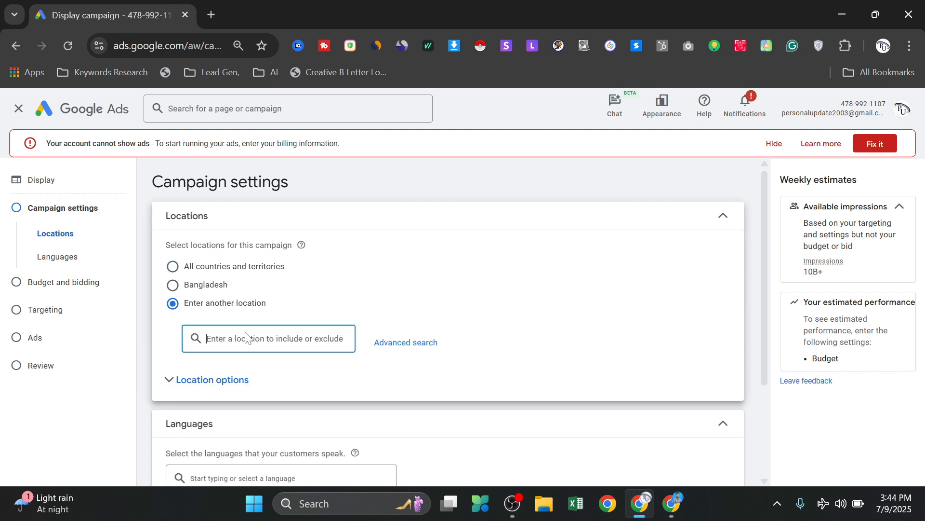
{"action": "left_click", "coordinate": [186, 288]}
- Examine the available customer languages, keeping English selected
{"action": "scroll", "coordinate": [365, 282], "scroll_direction": "down", "scroll_amount": 3}
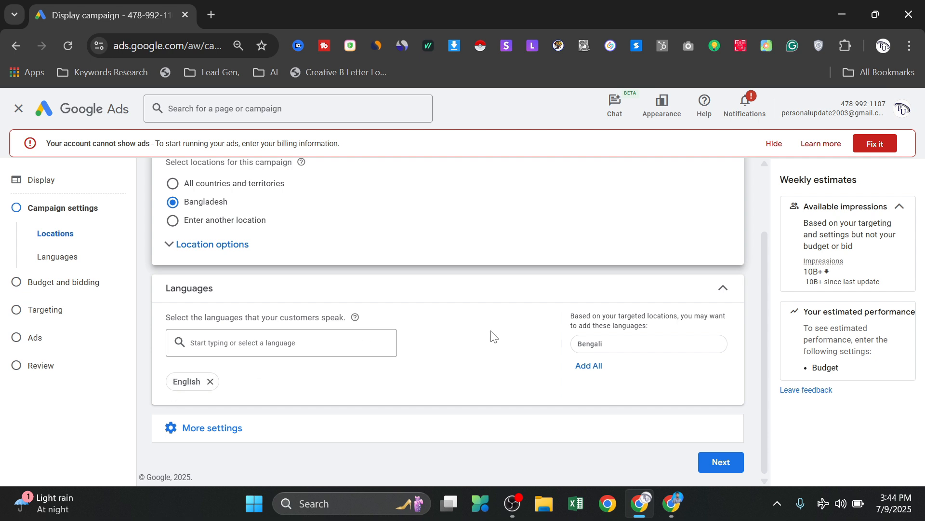
{"action": "left_click", "coordinate": [275, 352]}
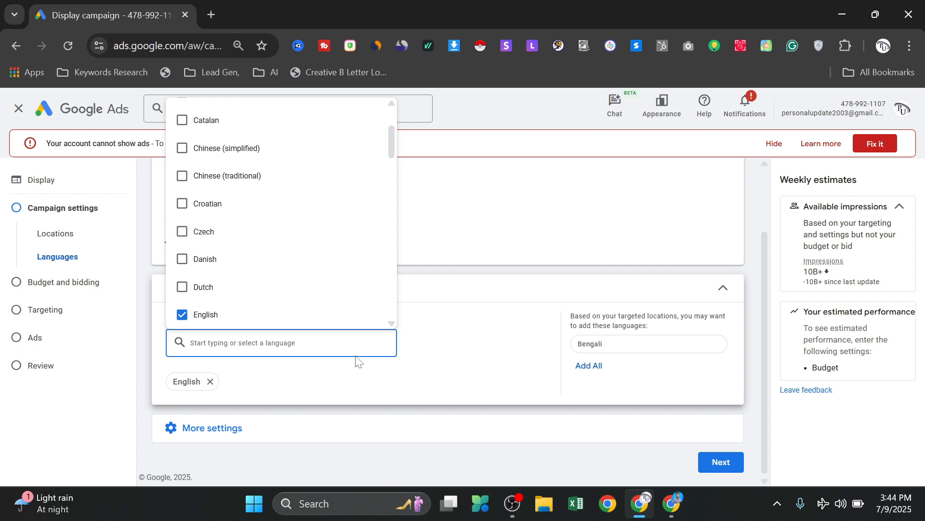
{"action": "left_click", "coordinate": [62, 261]}
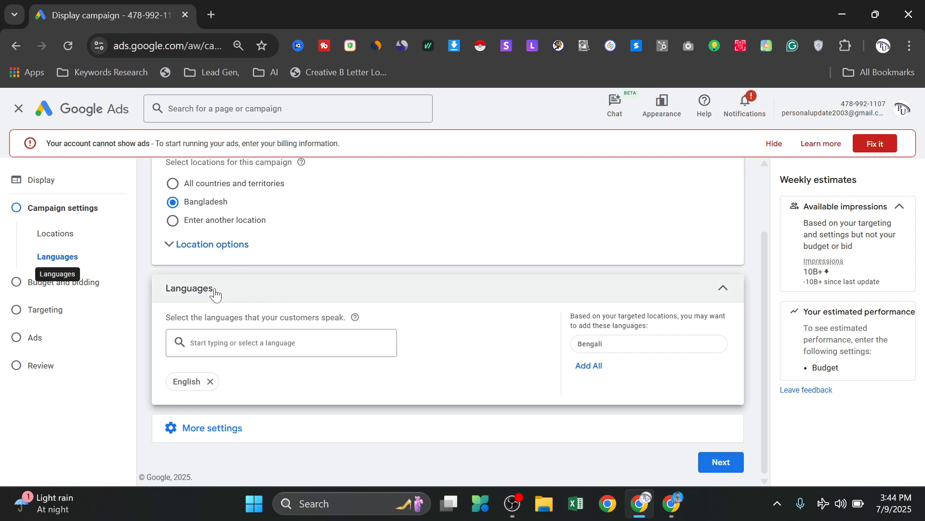
- Expand the additional campaign settings and examine the ad rotation options
{"action": "left_click", "coordinate": [218, 428]}
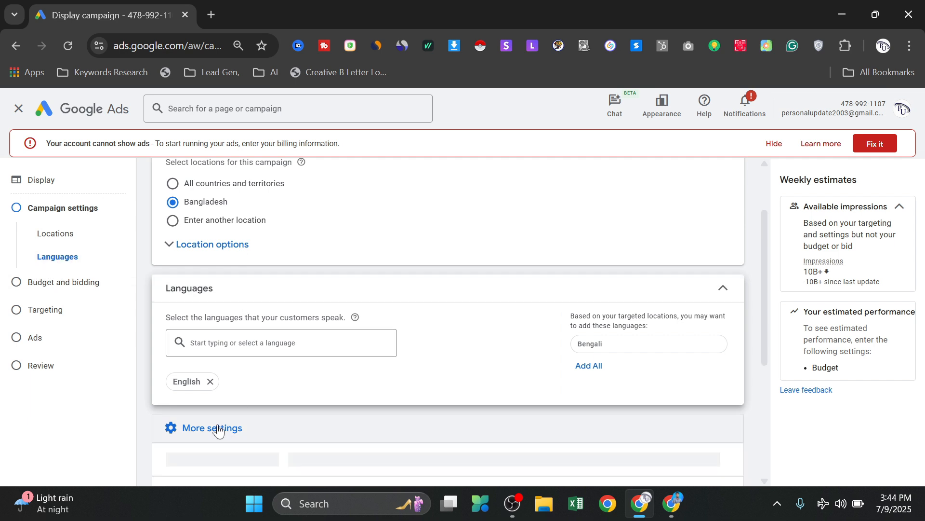
{"action": "scroll", "coordinate": [391, 363], "scroll_direction": "down", "scroll_amount": 3}
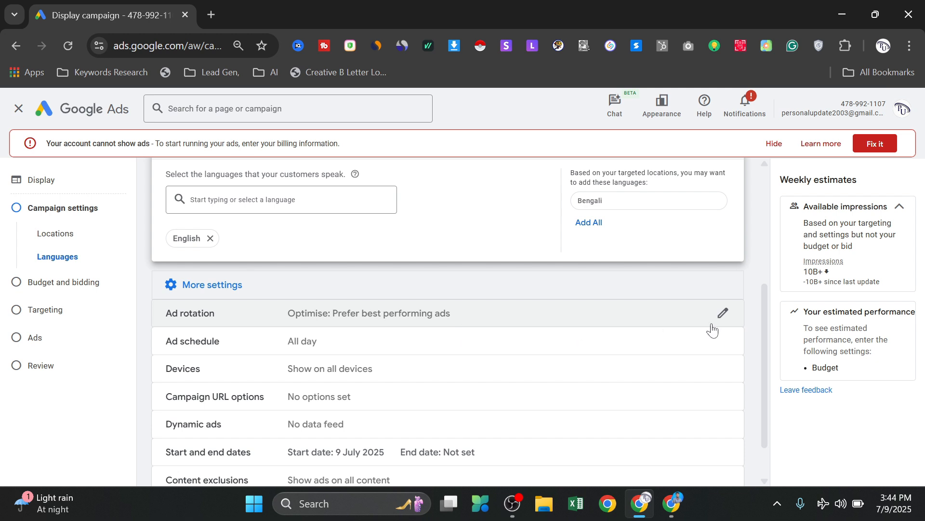
{"action": "left_click", "coordinate": [722, 312]}
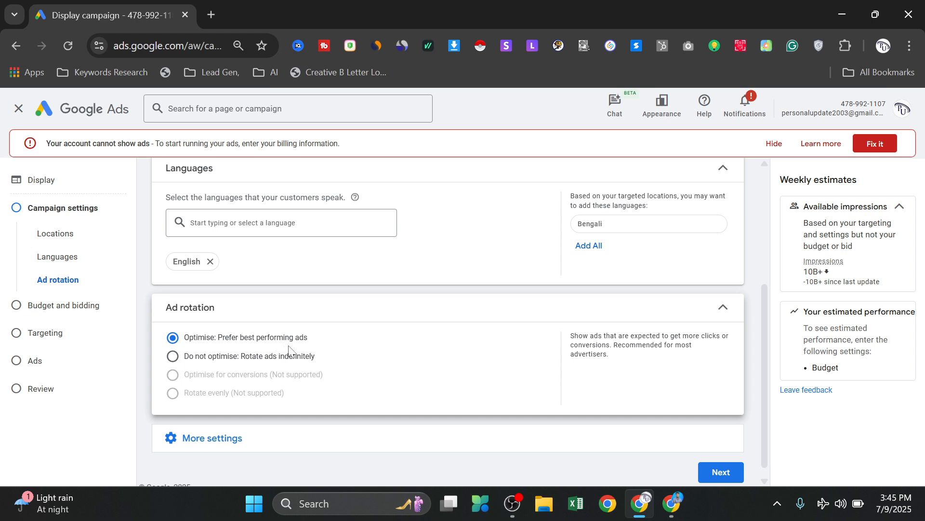
{"action": "left_click", "coordinate": [641, 324]}
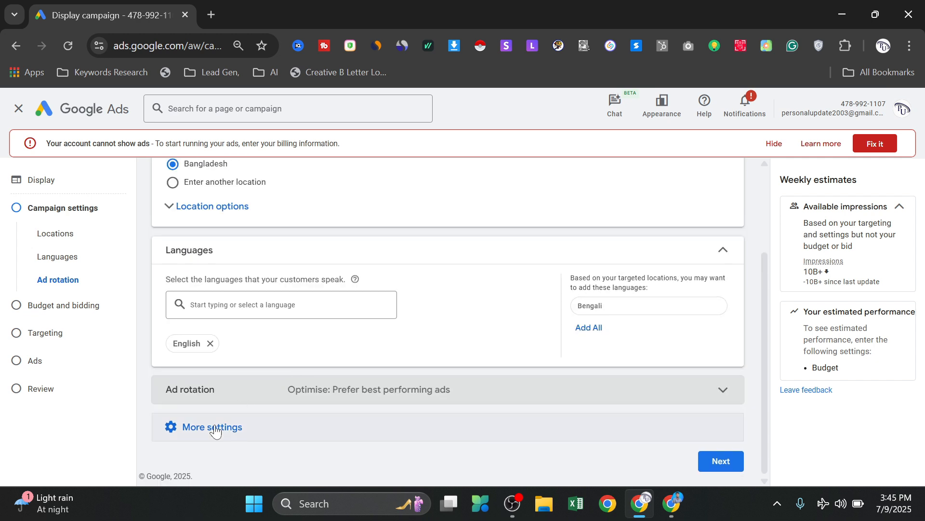
- Examine the device targeting options and the remaining additional campaign settings
{"action": "left_click", "coordinate": [215, 427]}
{"action": "scroll", "coordinate": [366, 376], "scroll_direction": "down", "scroll_amount": 3}
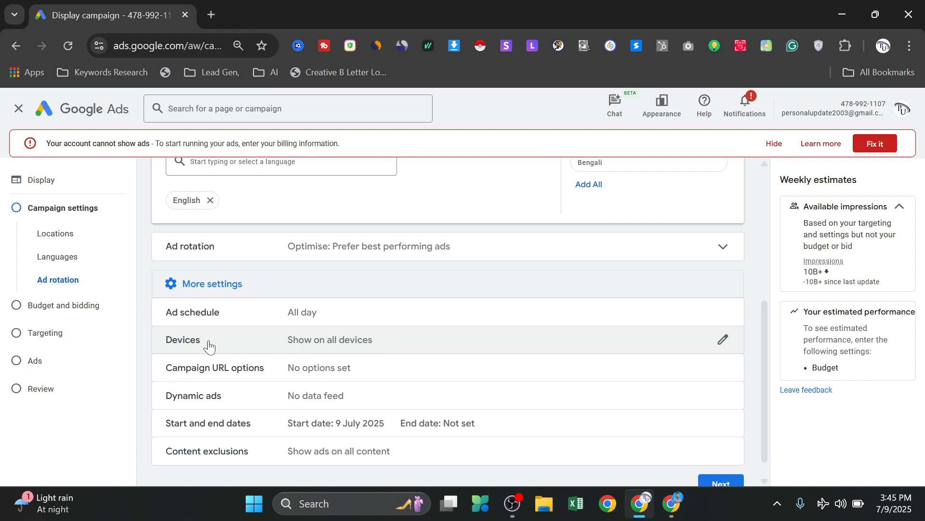
{"action": "left_click", "coordinate": [725, 341]}
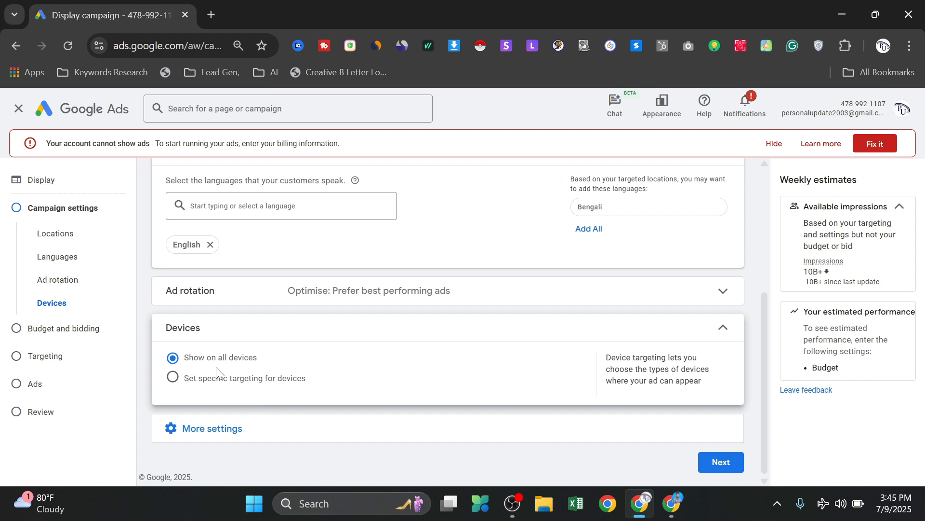
{"action": "left_click", "coordinate": [720, 328]}
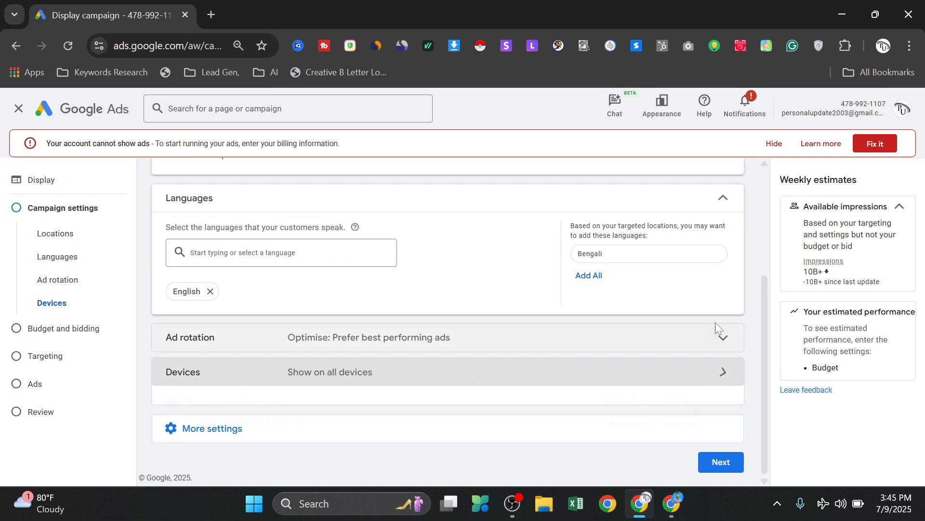
{"action": "left_click", "coordinate": [241, 429]}
{"action": "scroll", "coordinate": [251, 386], "scroll_direction": "down", "scroll_amount": 3}
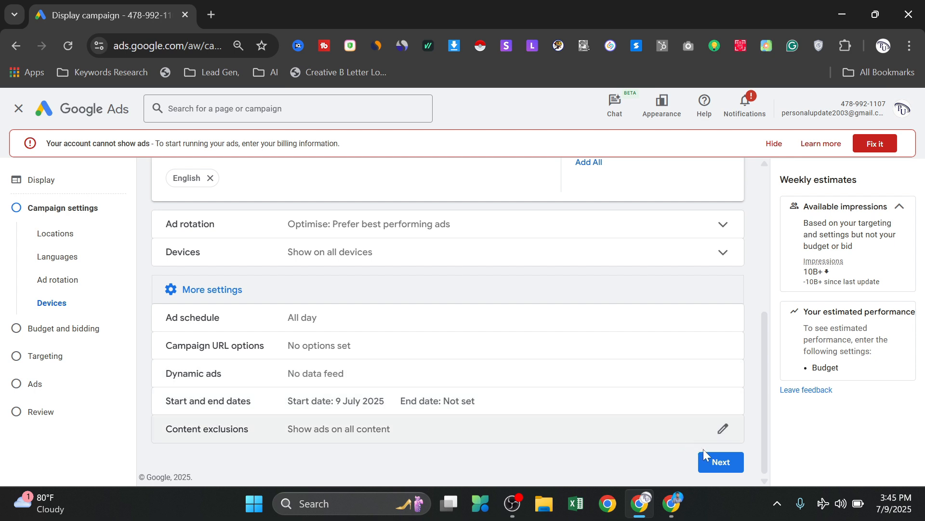
- Continue to budget and bidding, set the average daily budget to US$5, and keep Conversions as the bidding focus
{"action": "left_click", "coordinate": [716, 463]}
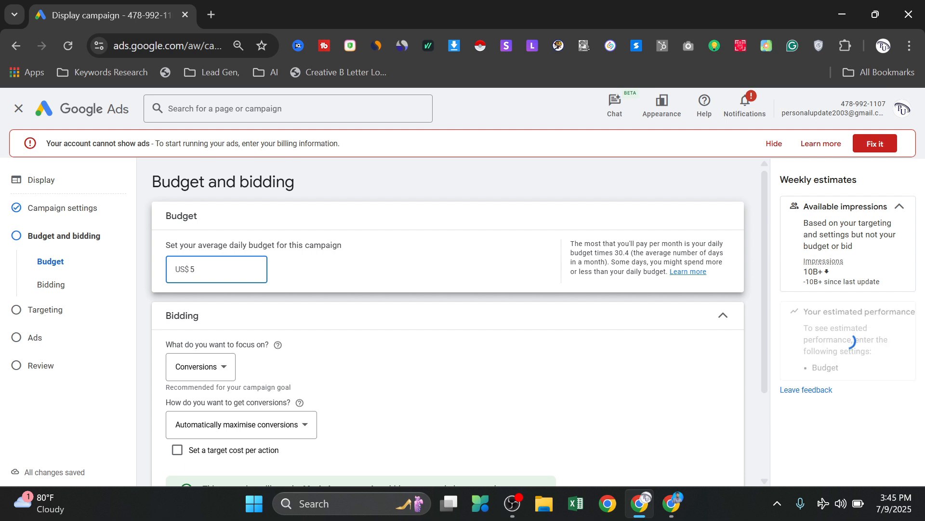
{"action": "scroll", "coordinate": [226, 311], "scroll_direction": "down", "scroll_amount": 1}
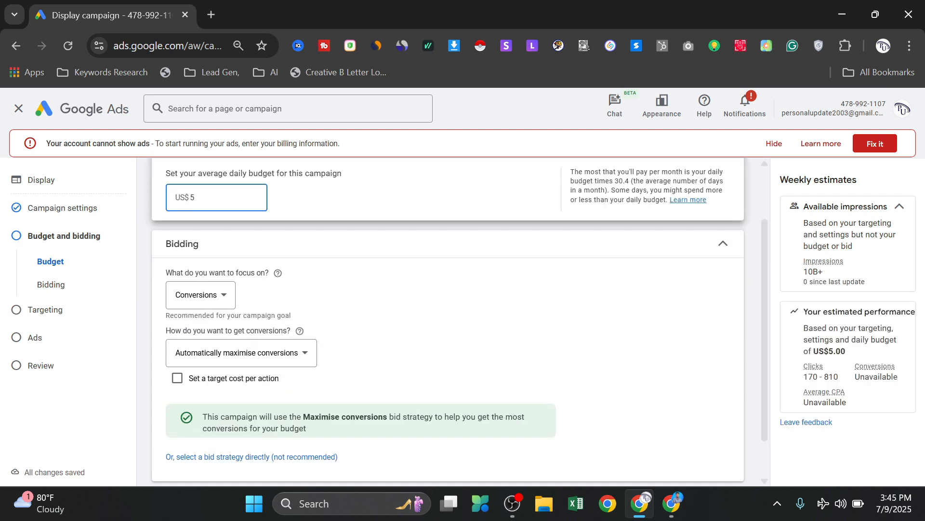
{"action": "left_click", "coordinate": [227, 296]}
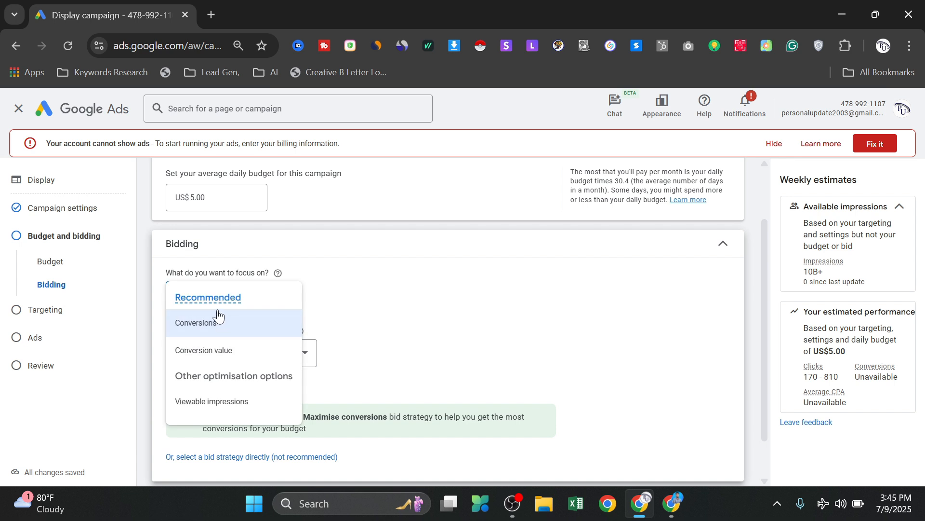
{"action": "mouse_move", "coordinate": [224, 302]}
{"action": "mouse_move", "coordinate": [219, 326]}
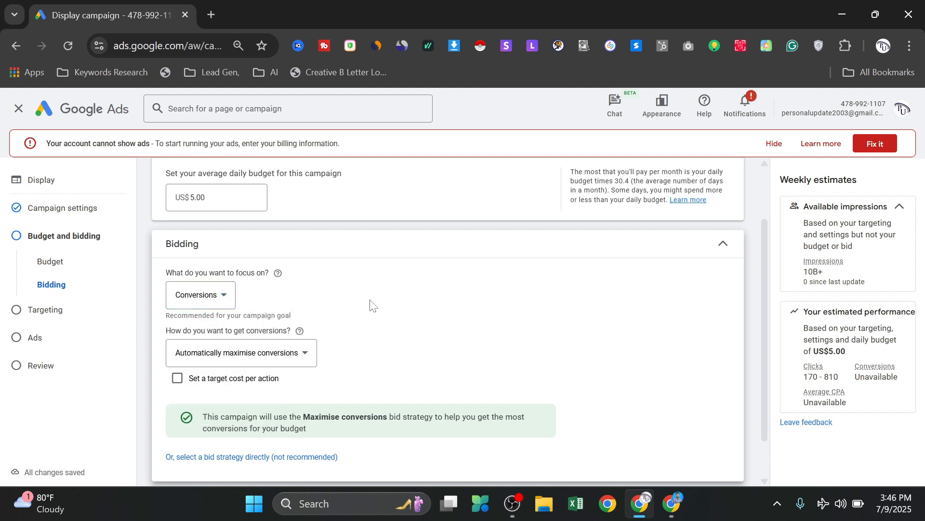
- Check how conversions are obtained, keep Automatically maximise conversions, and proceed to the targeting stage
{"action": "scroll", "coordinate": [370, 305], "scroll_direction": "down", "scroll_amount": 1}
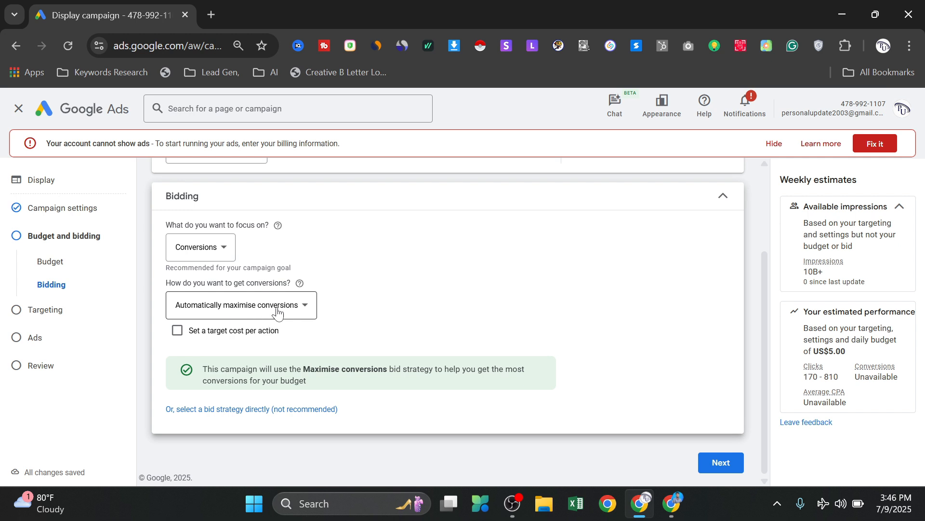
{"action": "left_click", "coordinate": [310, 312]}
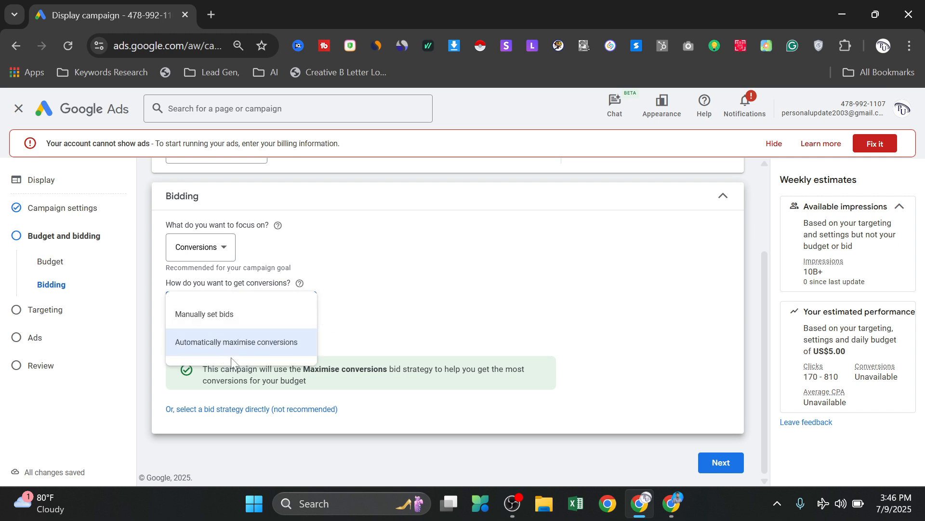
{"action": "left_click", "coordinate": [394, 313]}
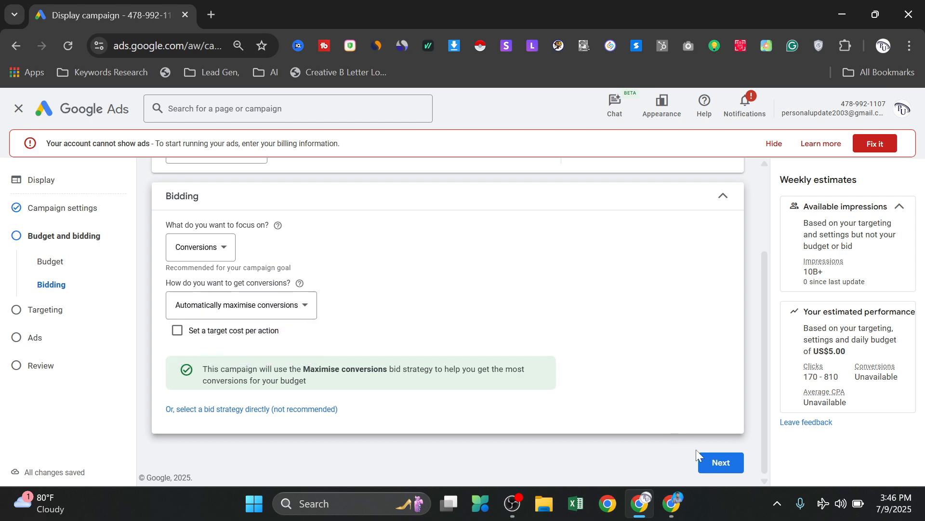
{"action": "left_click", "coordinate": [709, 463]}
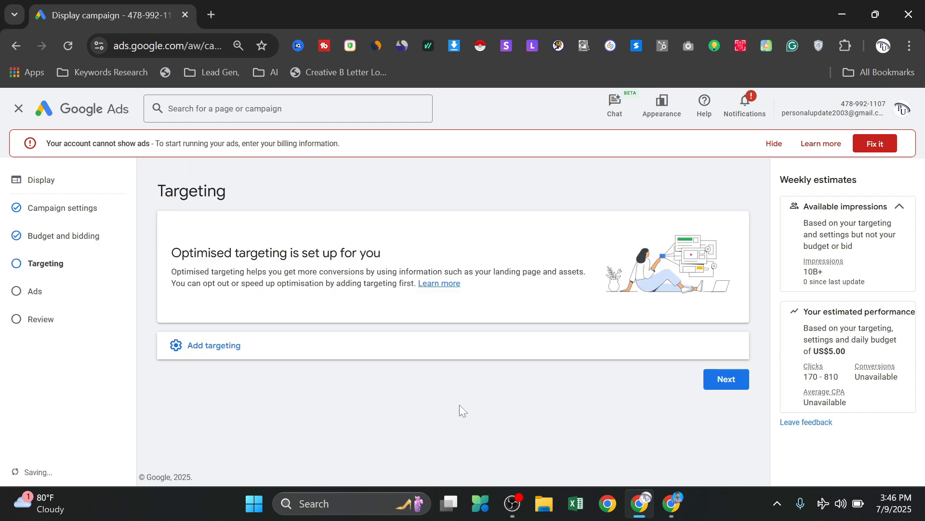
- Add audience segment targeting to the campaign and look through the suggested segments
{"action": "left_click", "coordinate": [318, 349]}
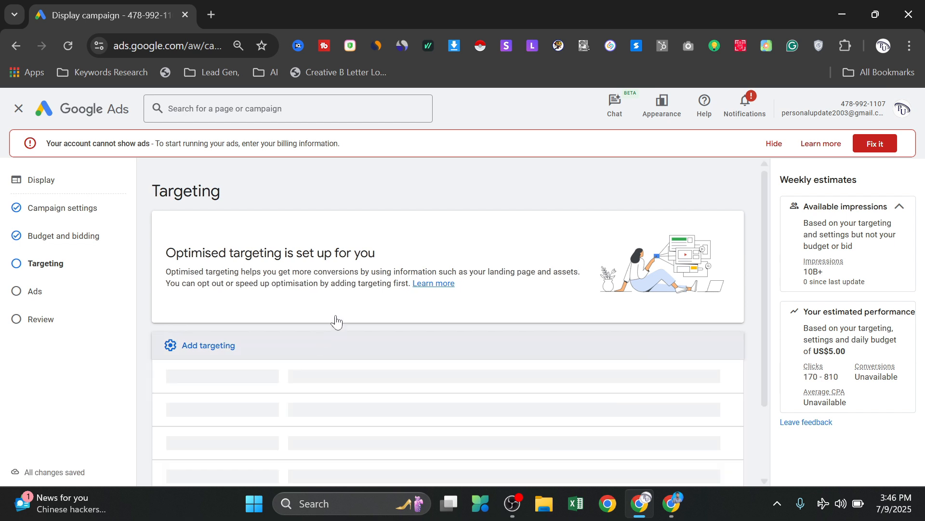
{"action": "scroll", "coordinate": [437, 273], "scroll_direction": "down", "scroll_amount": 1}
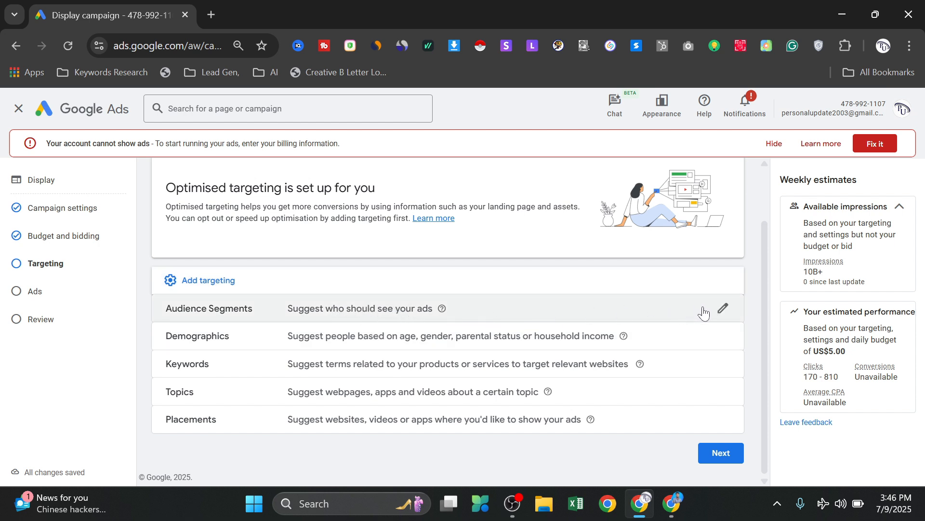
{"action": "left_click", "coordinate": [541, 306]}
{"action": "scroll", "coordinate": [404, 324], "scroll_direction": "down", "scroll_amount": 2}
{"action": "scroll", "coordinate": [270, 360], "scroll_direction": "down", "scroll_amount": 3}
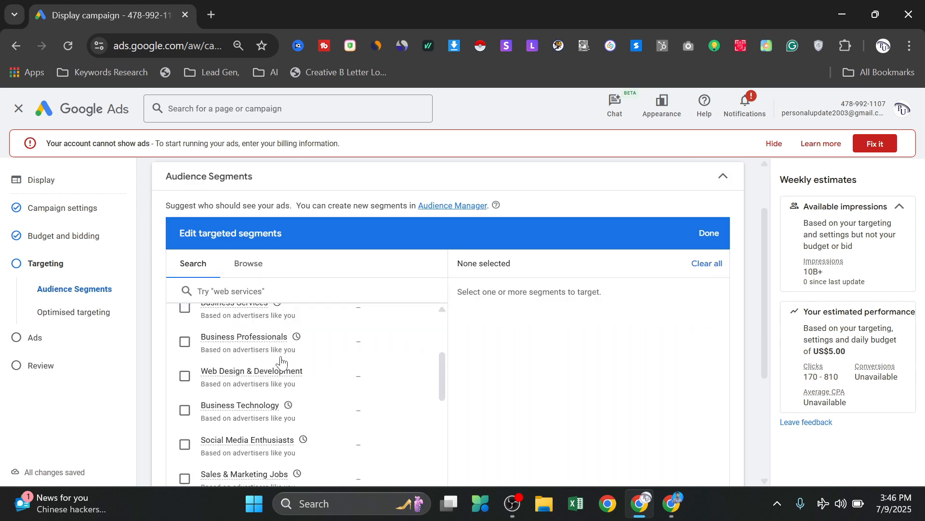
{"action": "scroll", "coordinate": [265, 361], "scroll_direction": "up", "scroll_amount": 3}
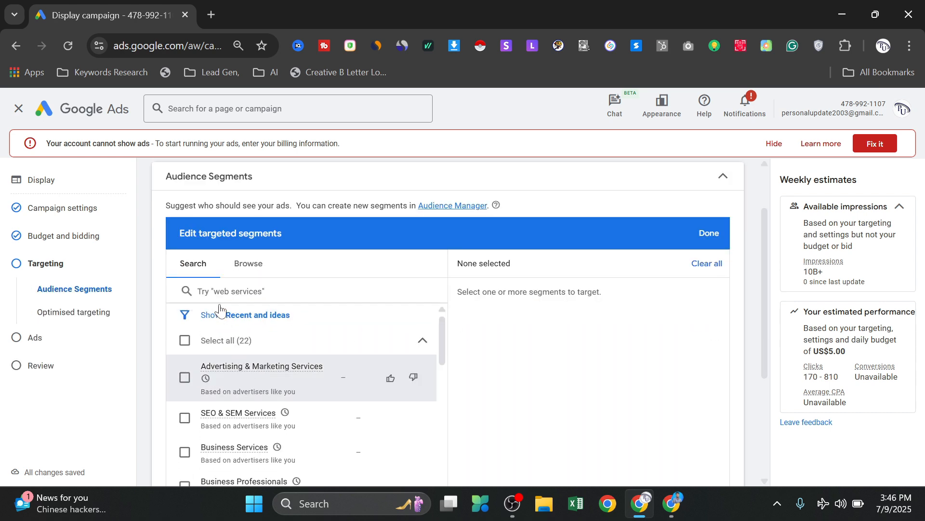
- Search the audience segments for "digital marketing"
{"action": "left_click", "coordinate": [285, 291]}
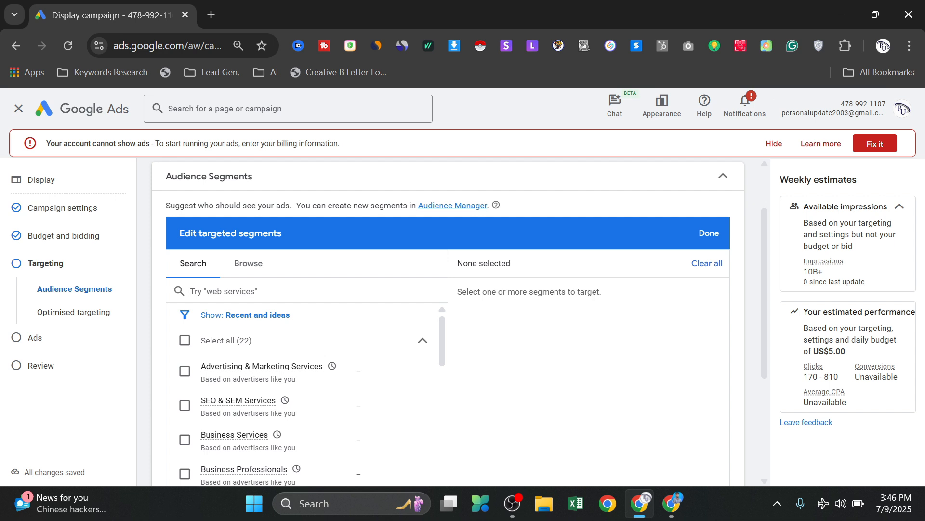
{"action": "type", "text": "digi"}
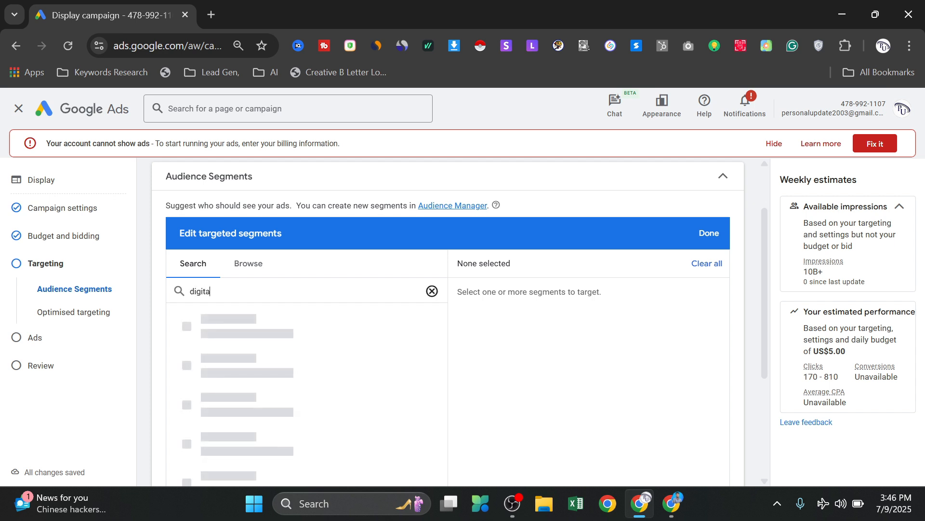
{"action": "type", "text": "tal"}
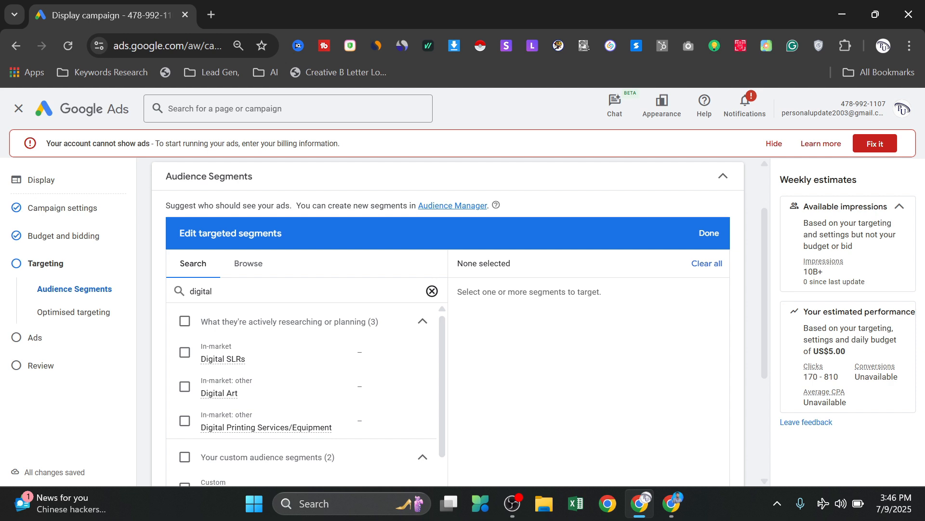
{"action": "type", "text": " marketing"}
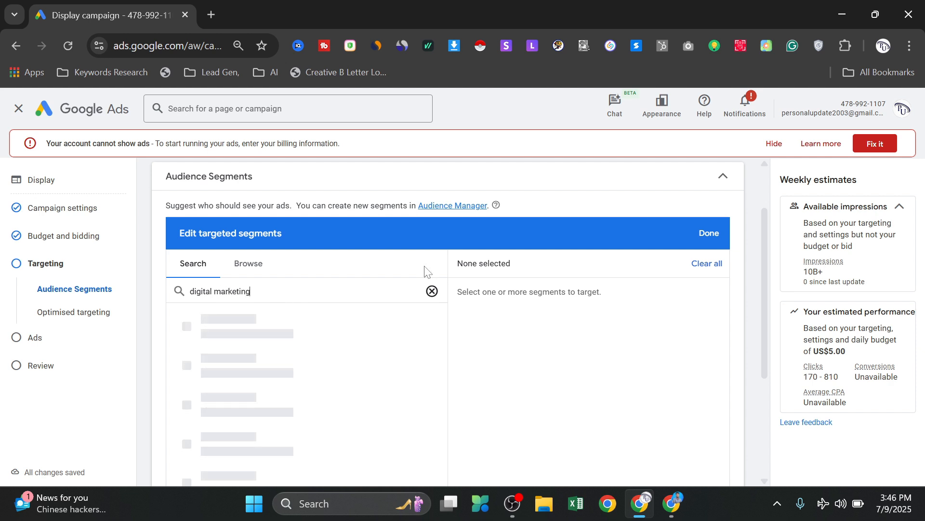
- Target both custom digital marketing segments and the in-market segments Online Marketing and Digital Marketing Services
{"action": "scroll", "coordinate": [485, 183], "scroll_direction": "down", "scroll_amount": 2}
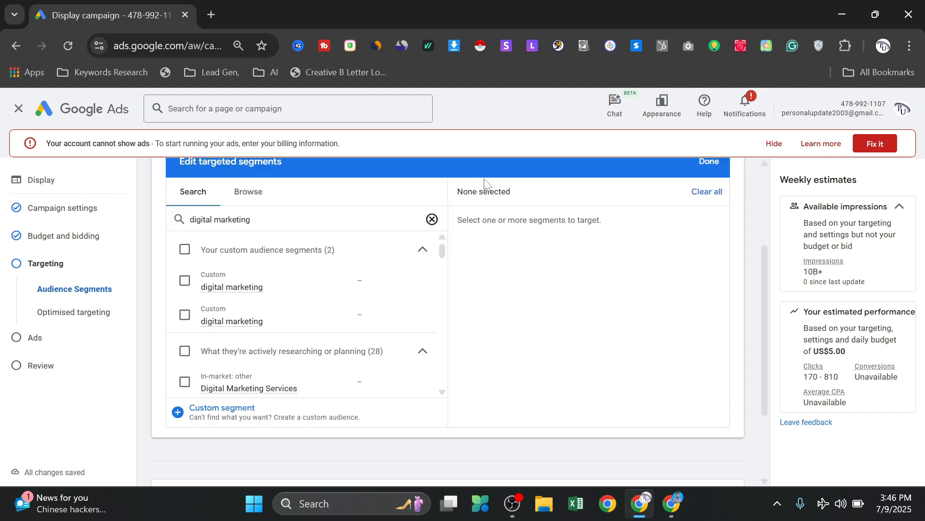
{"action": "left_click", "coordinate": [185, 280]}
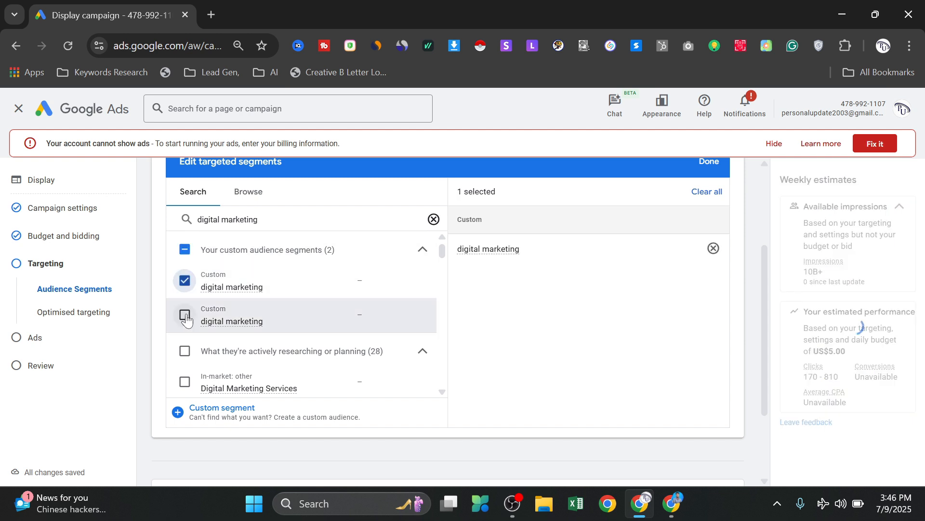
{"action": "left_click", "coordinate": [238, 300]}
{"action": "scroll", "coordinate": [217, 367], "scroll_direction": "down", "scroll_amount": 2}
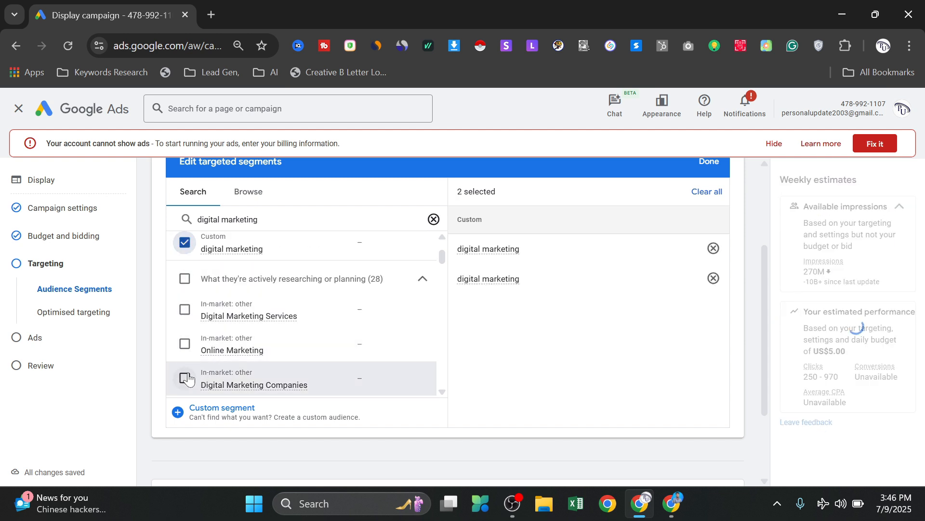
{"action": "left_click", "coordinate": [185, 343]}
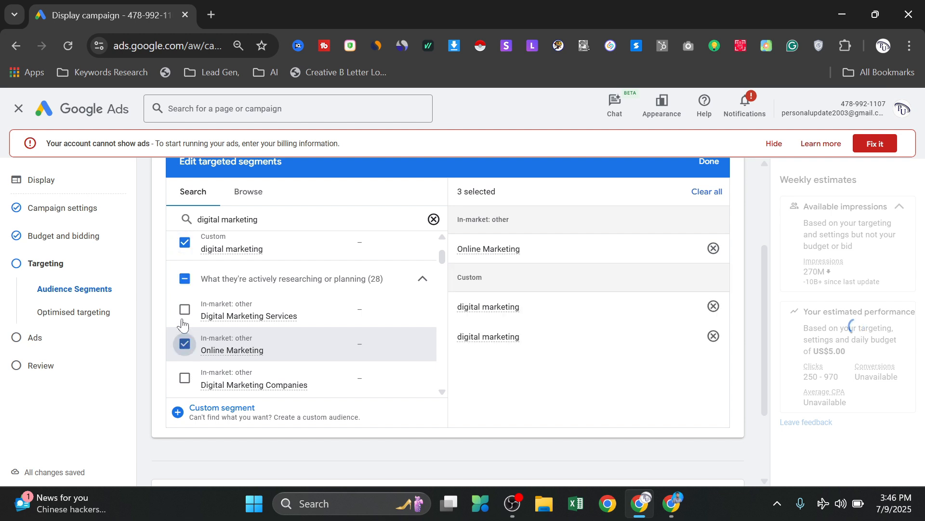
{"action": "left_click", "coordinate": [185, 310]}
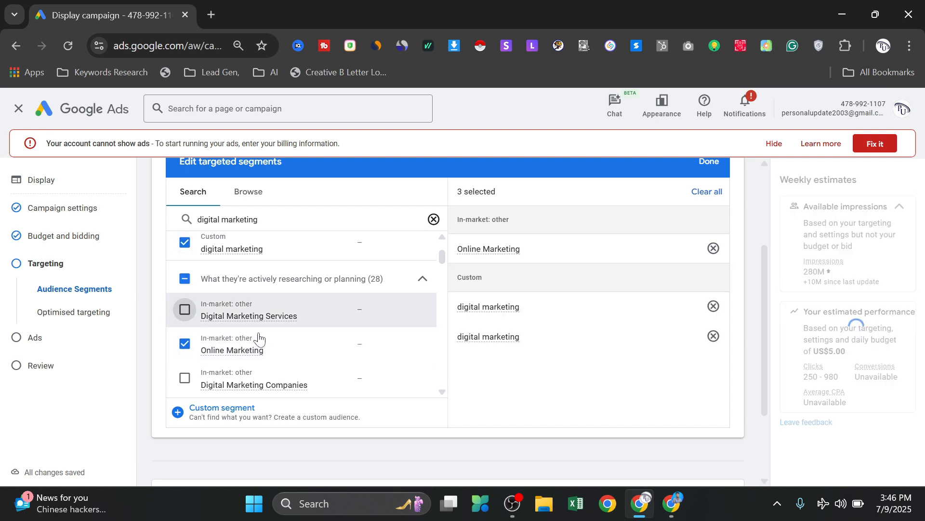
{"action": "scroll", "coordinate": [243, 347], "scroll_direction": "down", "scroll_amount": 2}
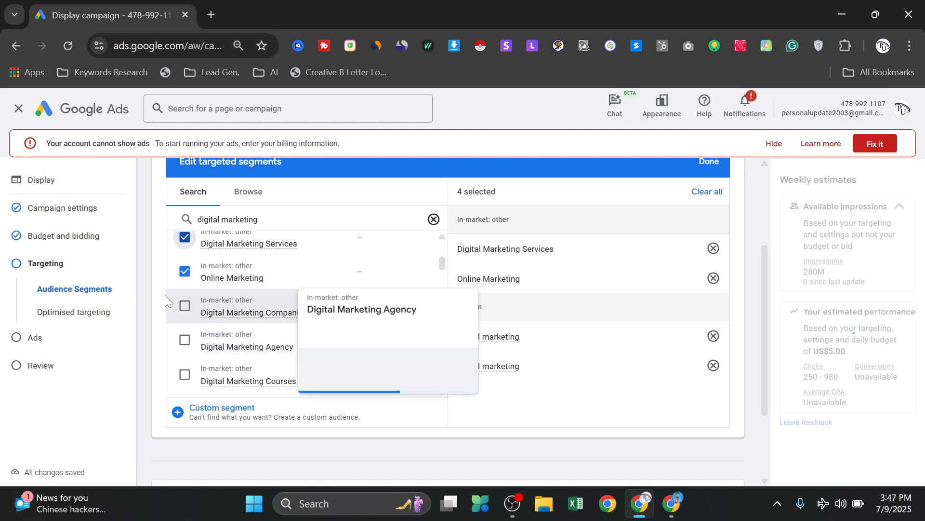
{"action": "scroll", "coordinate": [230, 309], "scroll_direction": "down", "scroll_amount": 2}
{"action": "scroll", "coordinate": [232, 308], "scroll_direction": "up", "scroll_amount": 4}
{"action": "scroll", "coordinate": [448, 318], "scroll_direction": "up", "scroll_amount": 3}
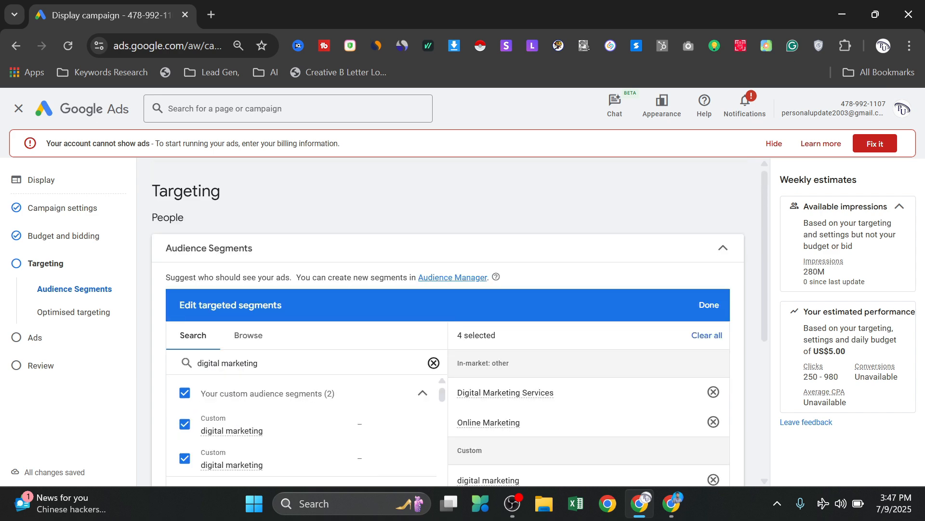
{"action": "scroll", "coordinate": [329, 231], "scroll_direction": "down", "scroll_amount": 2}
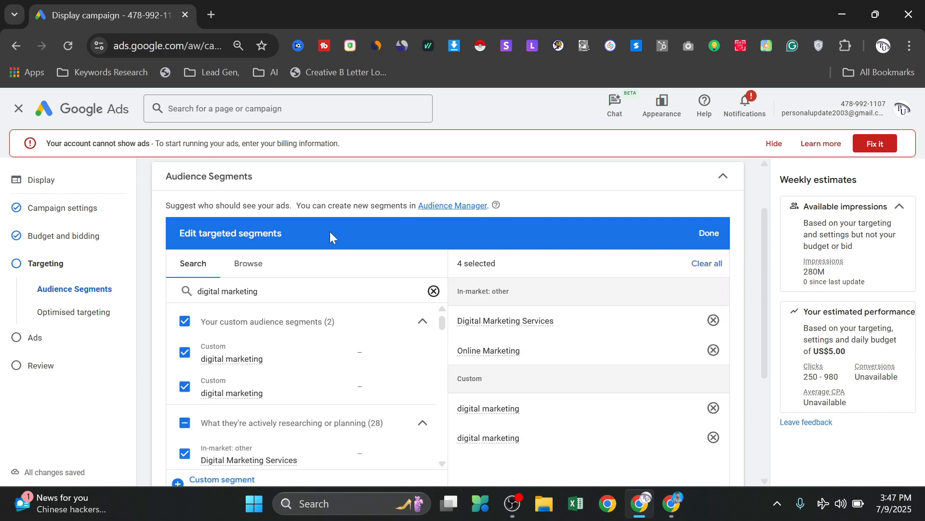
- Browse the affinity segments for interests and habits, examining the Banking & Finance and Beauty & Wellness categories
{"action": "left_click", "coordinate": [256, 265]}
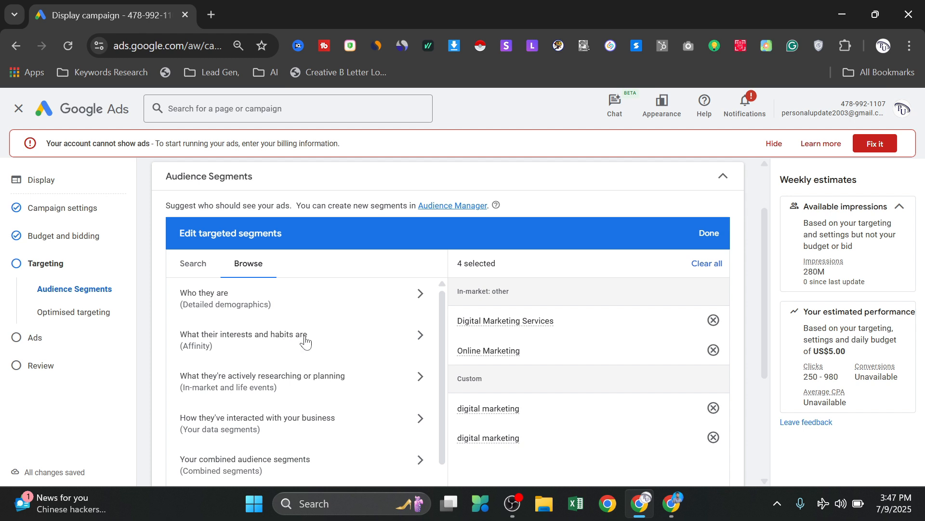
{"action": "left_click", "coordinate": [413, 344]}
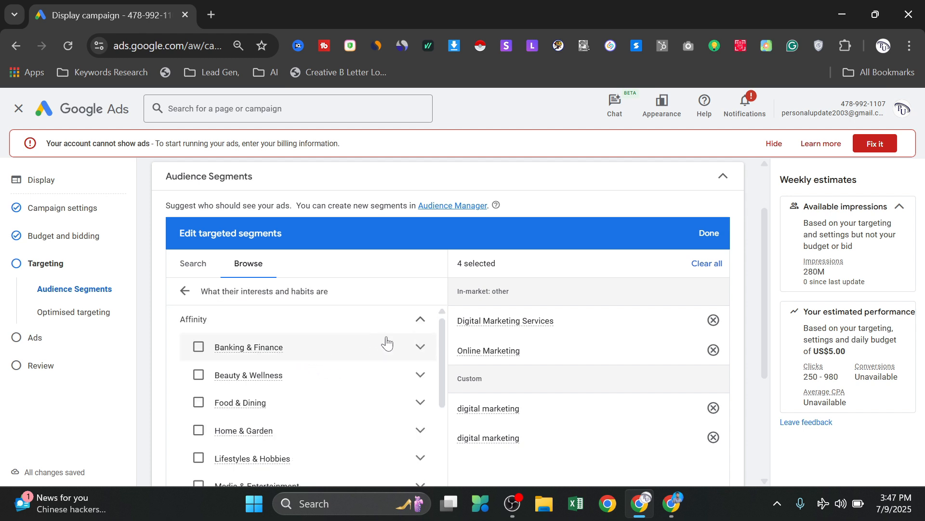
{"action": "left_click", "coordinate": [416, 349]}
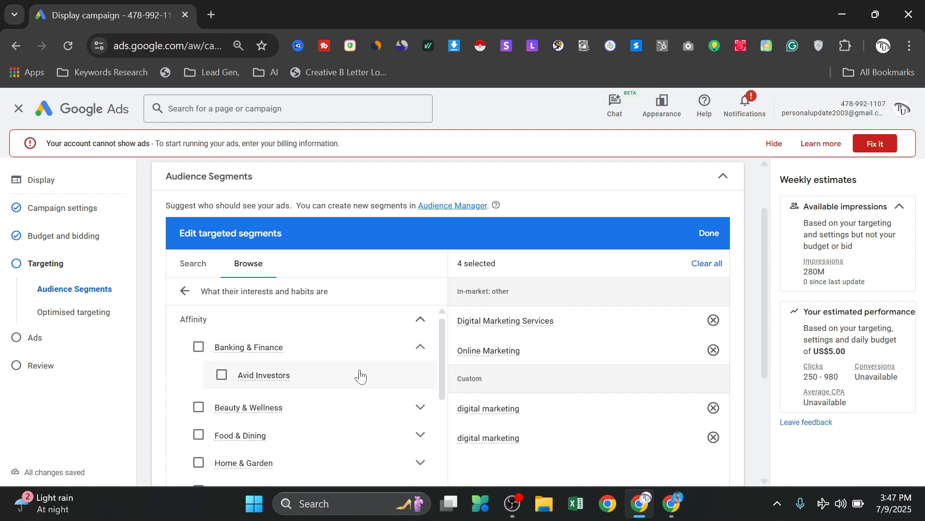
{"action": "scroll", "coordinate": [347, 374], "scroll_direction": "down", "scroll_amount": 2}
{"action": "scroll", "coordinate": [314, 363], "scroll_direction": "up", "scroll_amount": 2}
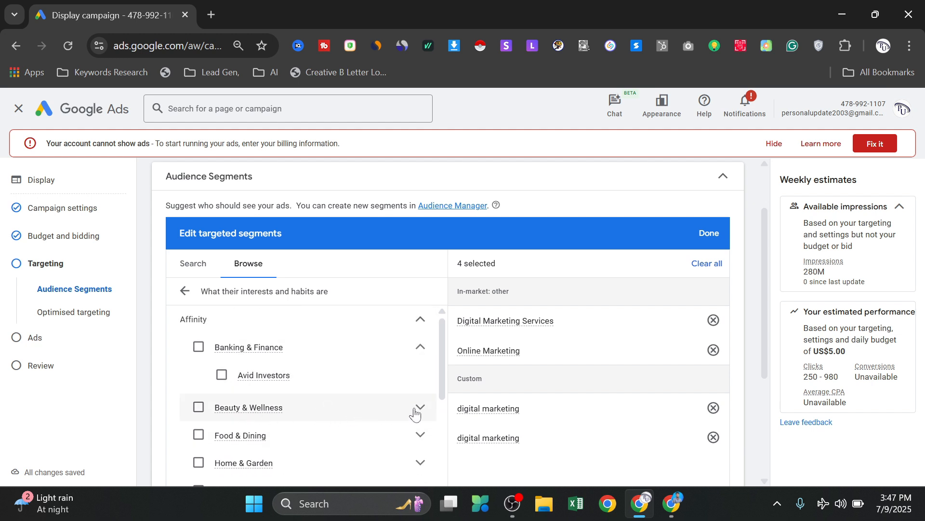
{"action": "left_click", "coordinate": [388, 406]}
{"action": "scroll", "coordinate": [388, 406], "scroll_direction": "down", "scroll_amount": 2}
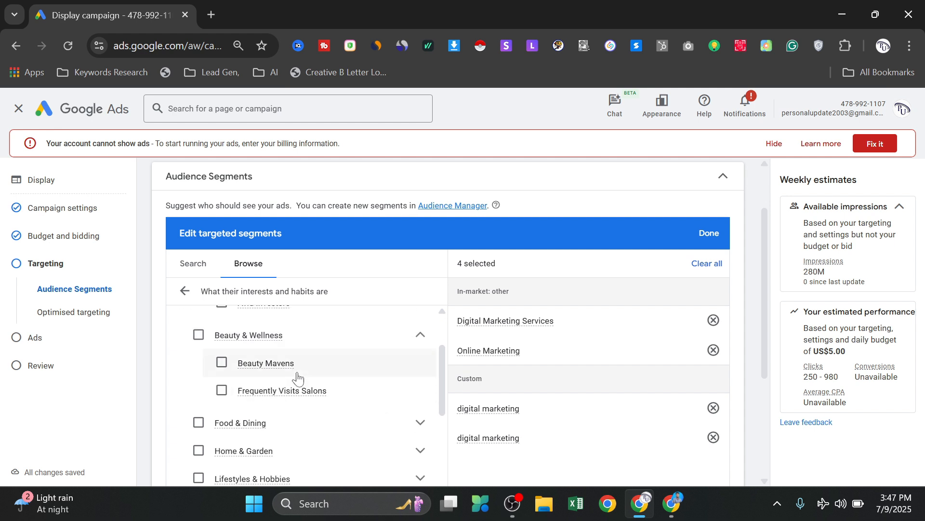
{"action": "scroll", "coordinate": [294, 366], "scroll_direction": "down", "scroll_amount": 2}
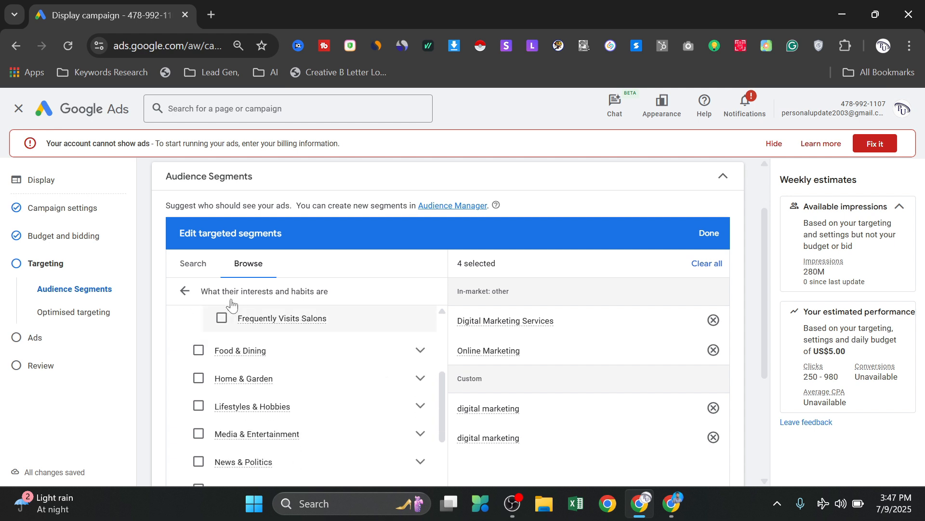
- Save the targeted audience segments and examine the optimised targeting setting, keeping it enabled
{"action": "left_click", "coordinate": [710, 233]}
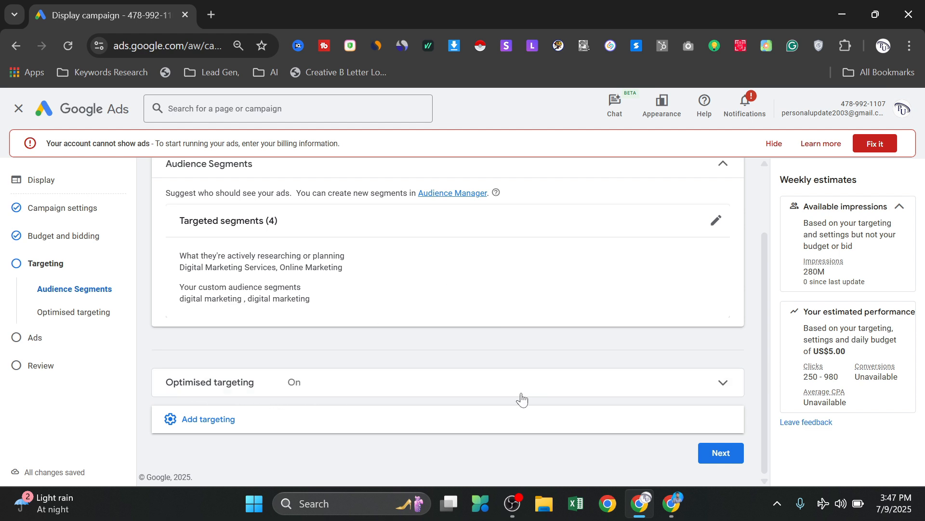
{"action": "left_click", "coordinate": [652, 385]}
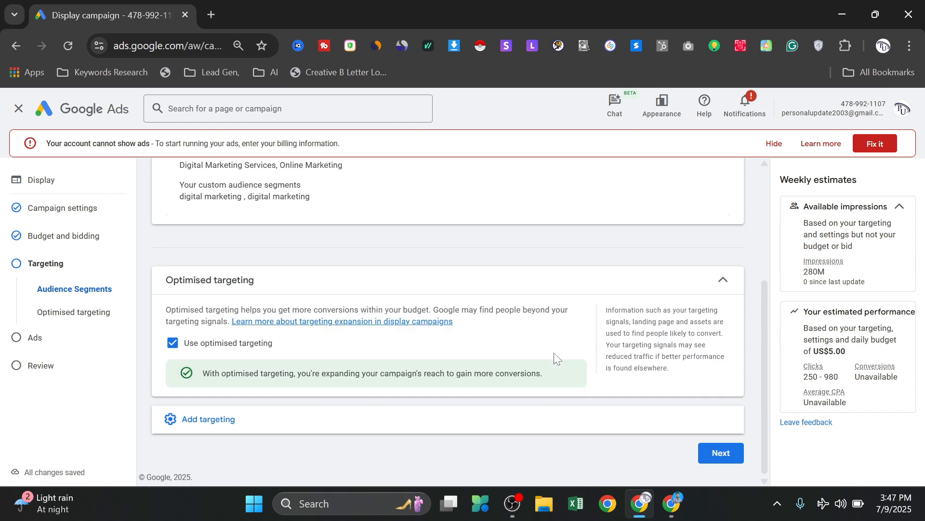
- Add demographic targeting, exclude the age groups 45 - 54, 55 - 64 and 65+, and save the demographics
{"action": "left_click", "coordinate": [187, 419]}
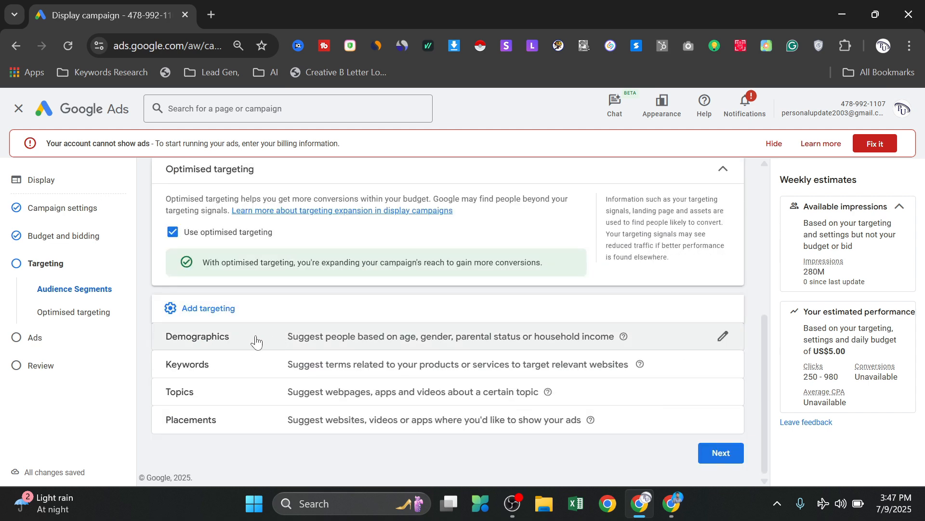
{"action": "left_click", "coordinate": [723, 337]}
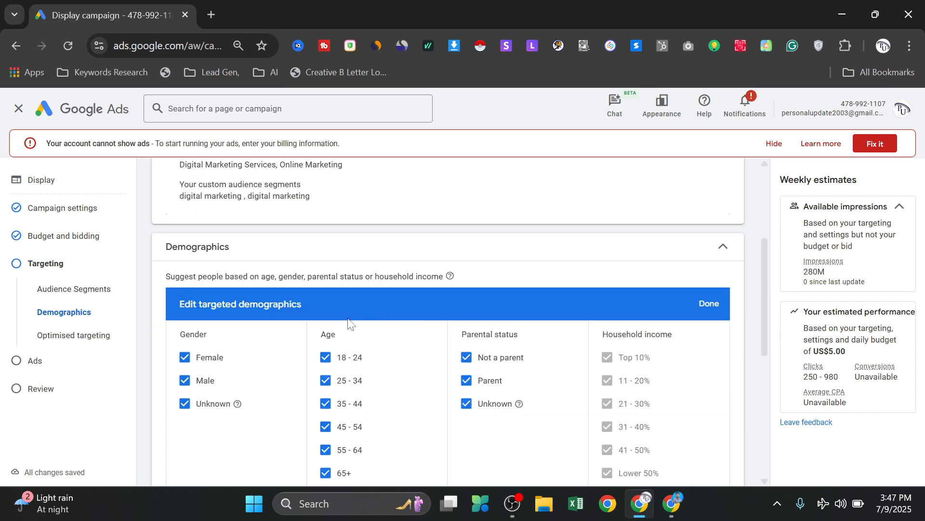
{"action": "scroll", "coordinate": [188, 344], "scroll_direction": "down", "scroll_amount": 3}
{"action": "scroll", "coordinate": [210, 291], "scroll_direction": "up", "scroll_amount": 2}
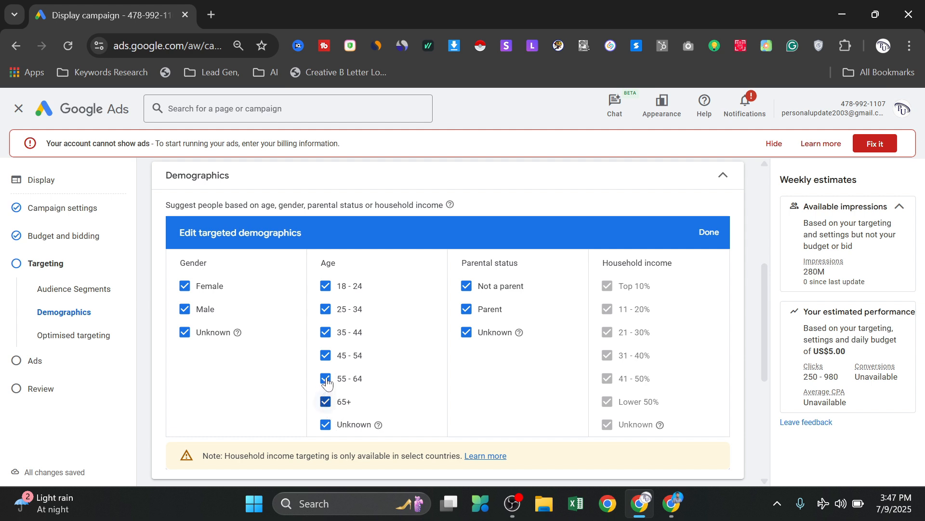
{"action": "left_click", "coordinate": [326, 402]}
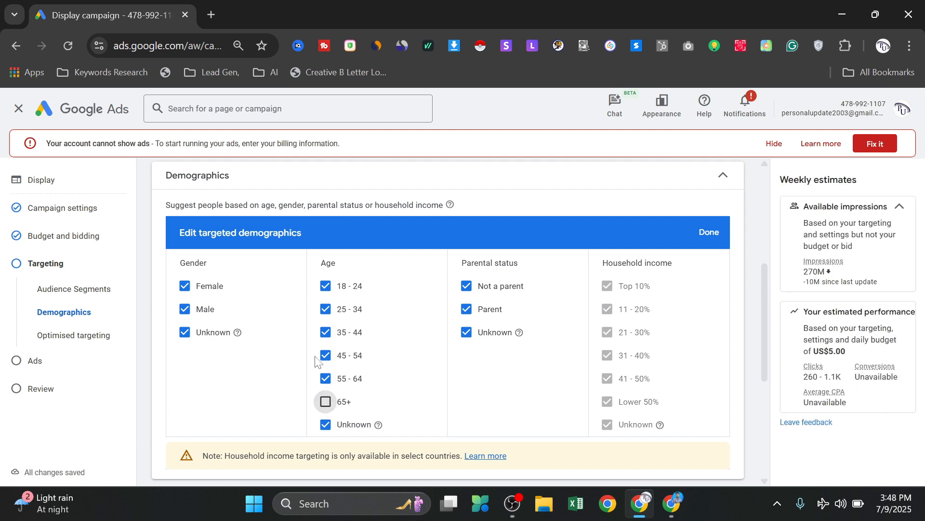
{"action": "left_click", "coordinate": [325, 359]}
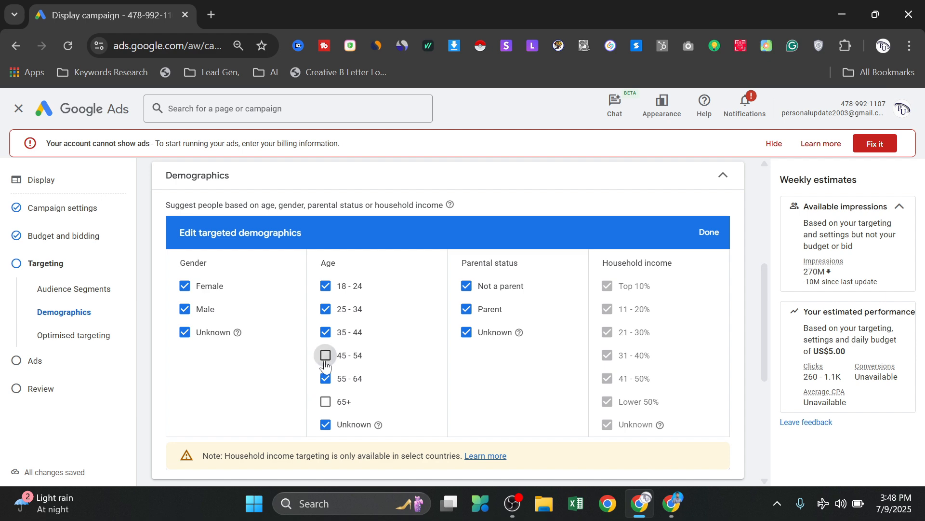
{"action": "left_click", "coordinate": [322, 379]}
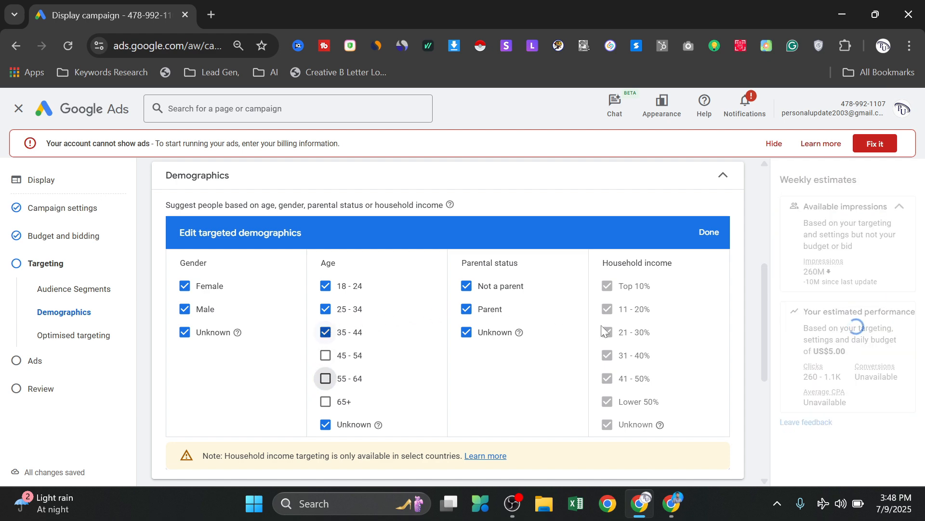
{"action": "scroll", "coordinate": [496, 322], "scroll_direction": "down", "scroll_amount": 5}
{"action": "scroll", "coordinate": [501, 324], "scroll_direction": "up", "scroll_amount": 4}
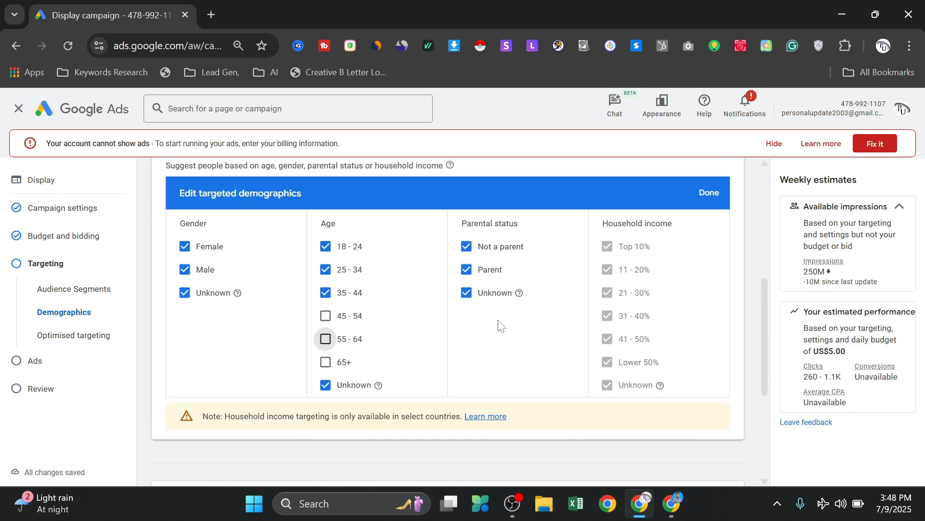
{"action": "left_click", "coordinate": [710, 193]}
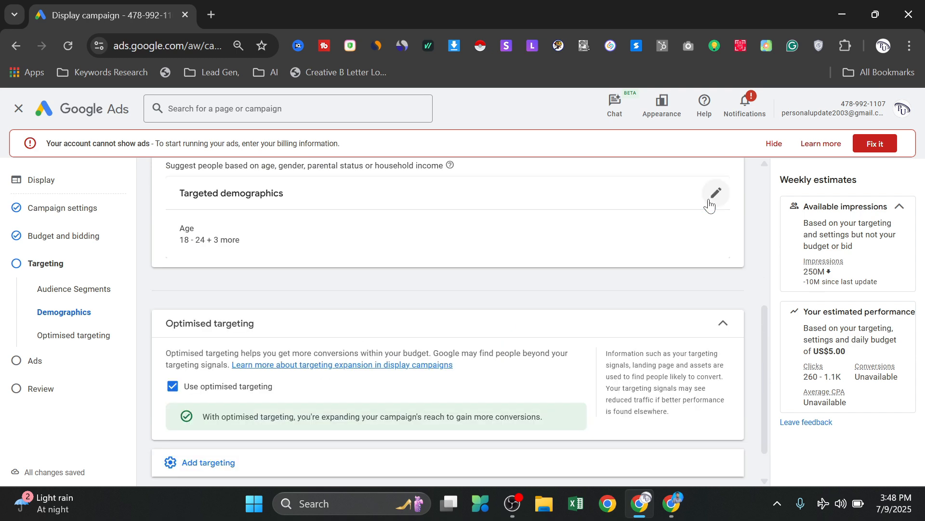
- Add keyword targeting to the campaign and enter "digital marketing" as the first keyword
{"action": "scroll", "coordinate": [525, 267], "scroll_direction": "down", "scroll_amount": 2}
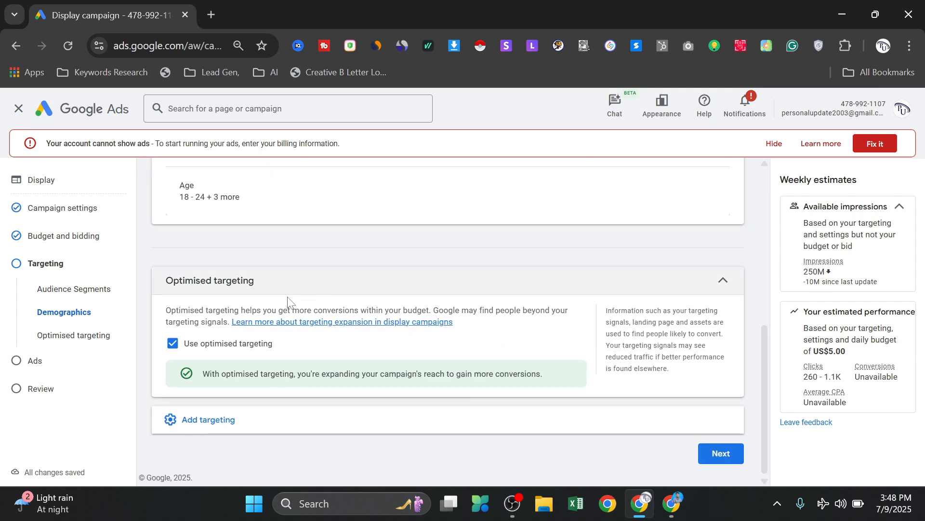
{"action": "left_click", "coordinate": [218, 423]}
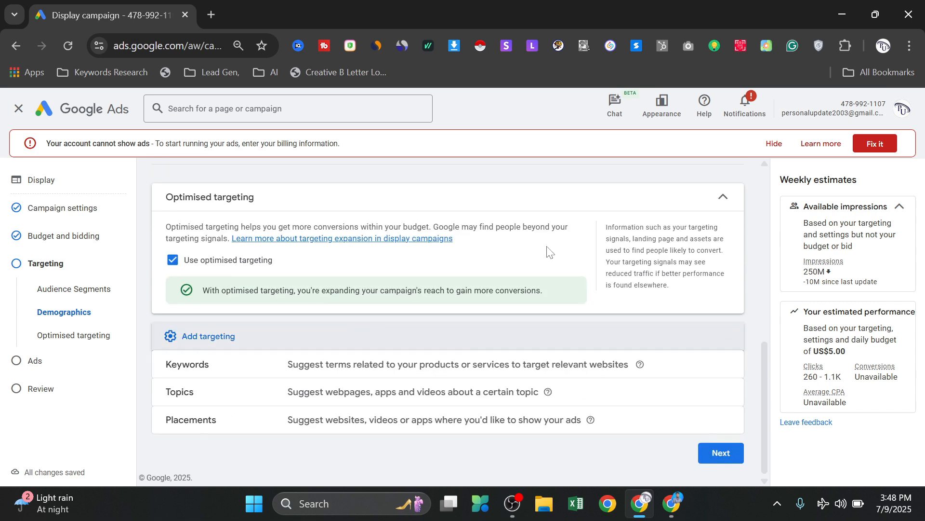
{"action": "left_click", "coordinate": [719, 198]}
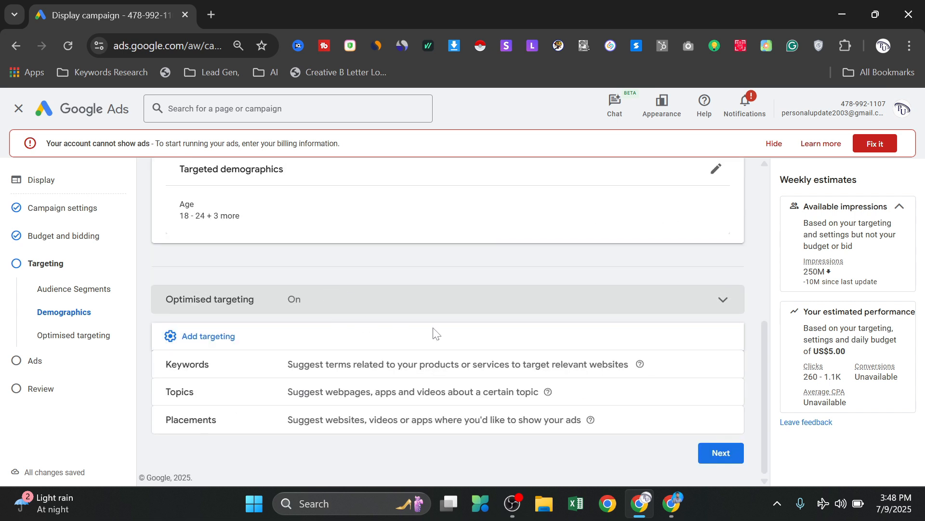
{"action": "mouse_move", "coordinate": [644, 366]}
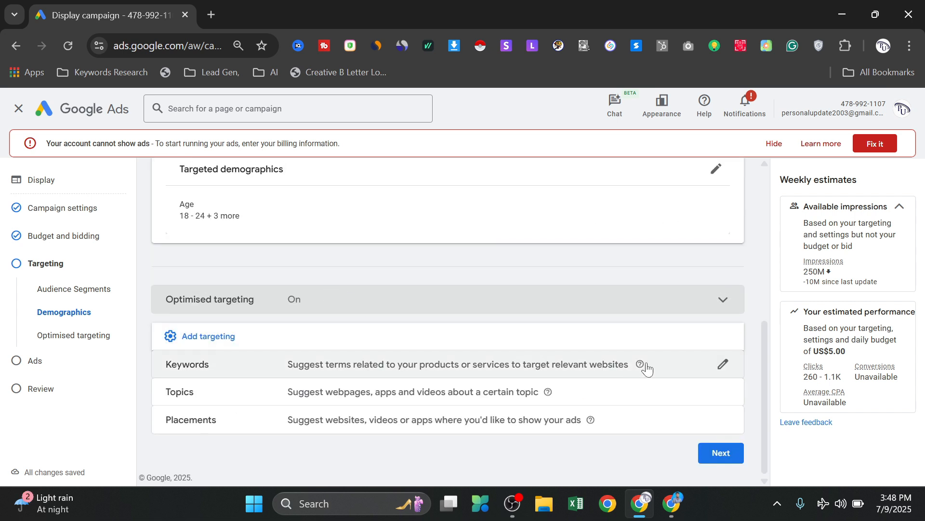
{"action": "left_click", "coordinate": [723, 368]}
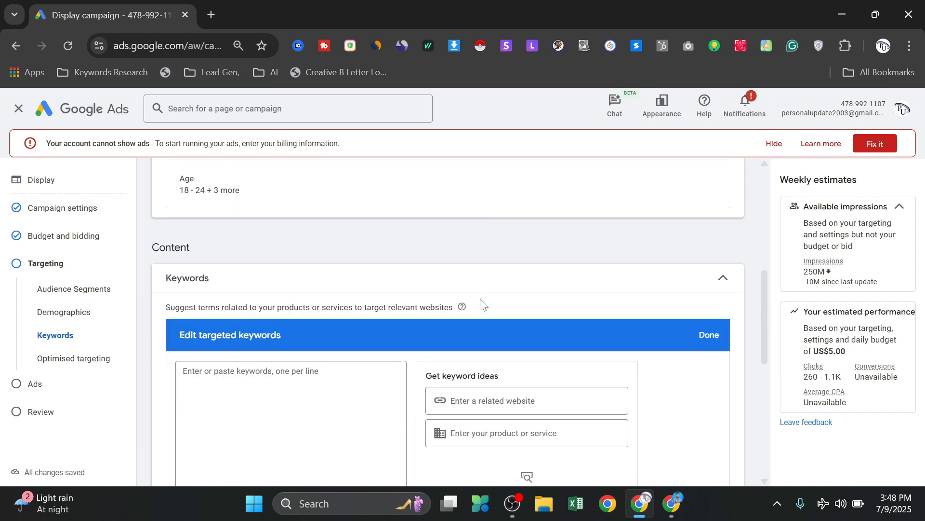
{"action": "scroll", "coordinate": [474, 304], "scroll_direction": "down", "scroll_amount": 1}
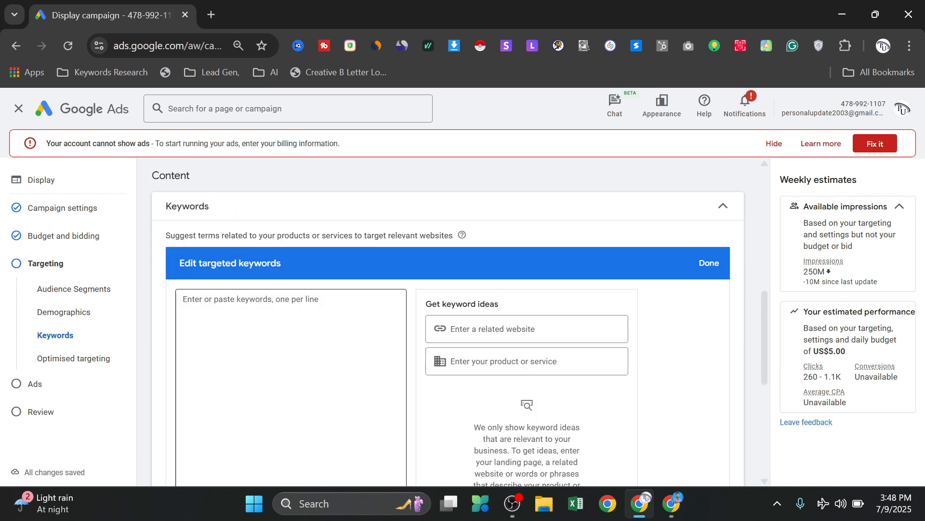
{"action": "left_click", "coordinate": [279, 331]}
{"action": "scroll", "coordinate": [448, 318], "scroll_direction": "down", "scroll_amount": 1}
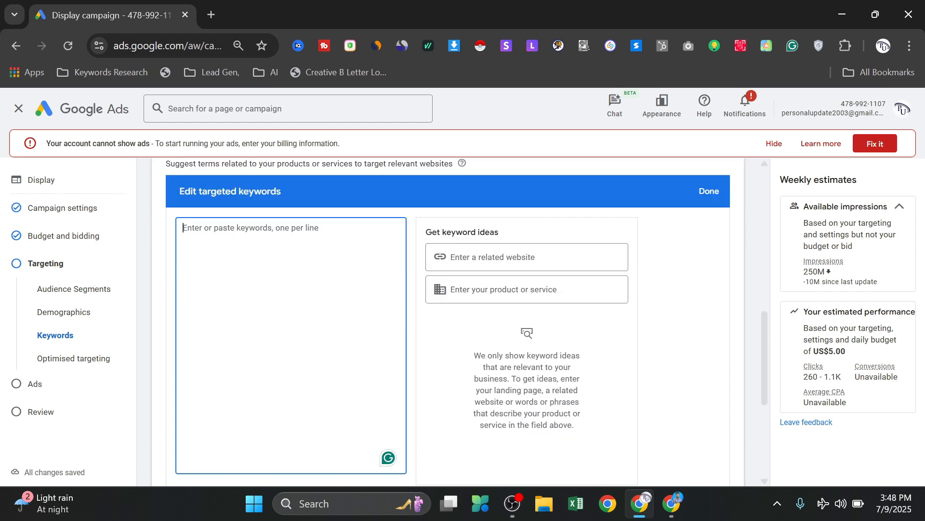
{"action": "type", "text": "digital marketing"}
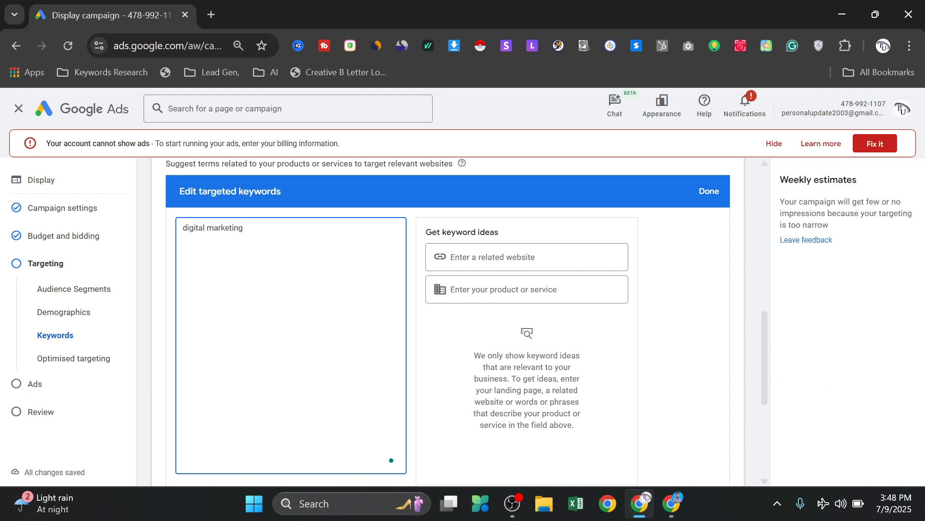
- Add the keywords "social media marketing" and "email marketing" on separate lines and save the targeted keywords
{"action": "type", "text": "ocial media marketing"}
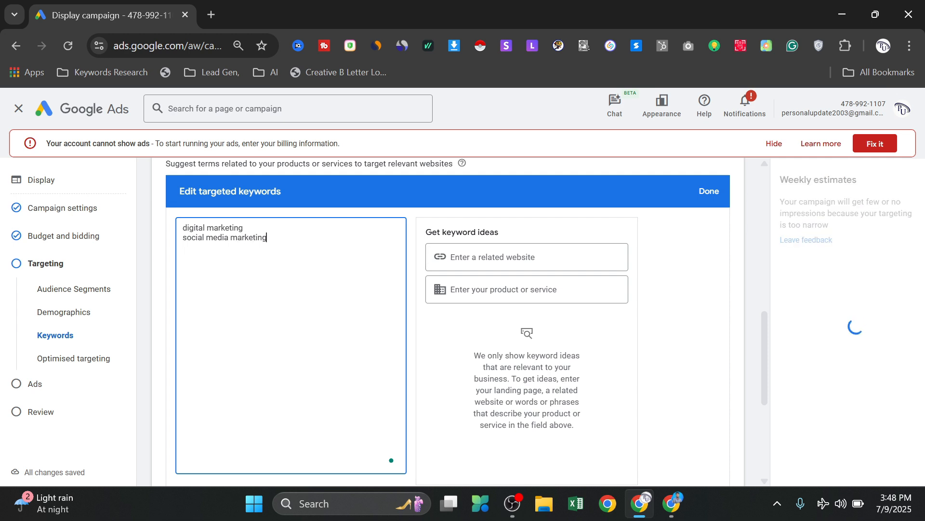
{"action": "key", "text": "Return"}
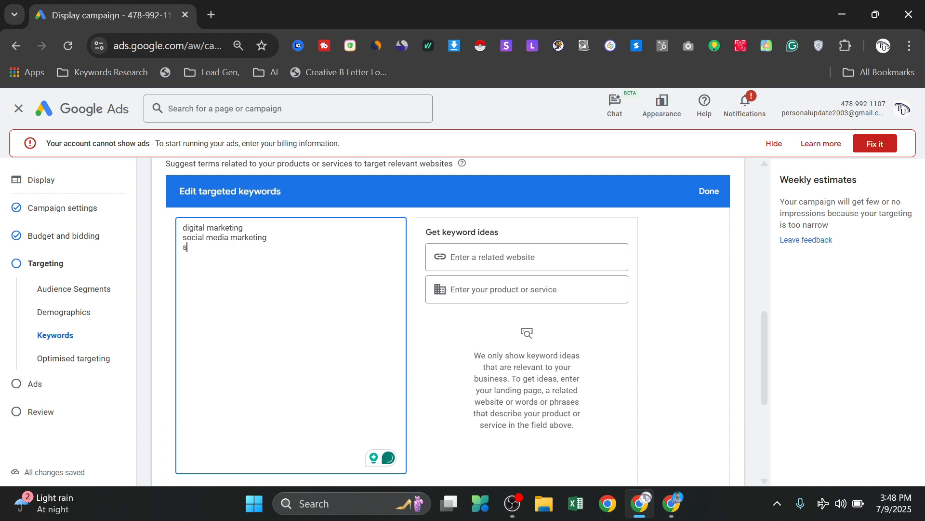
{"action": "key", "text": "BackSpace"}
{"action": "type", "text": "email marke"}
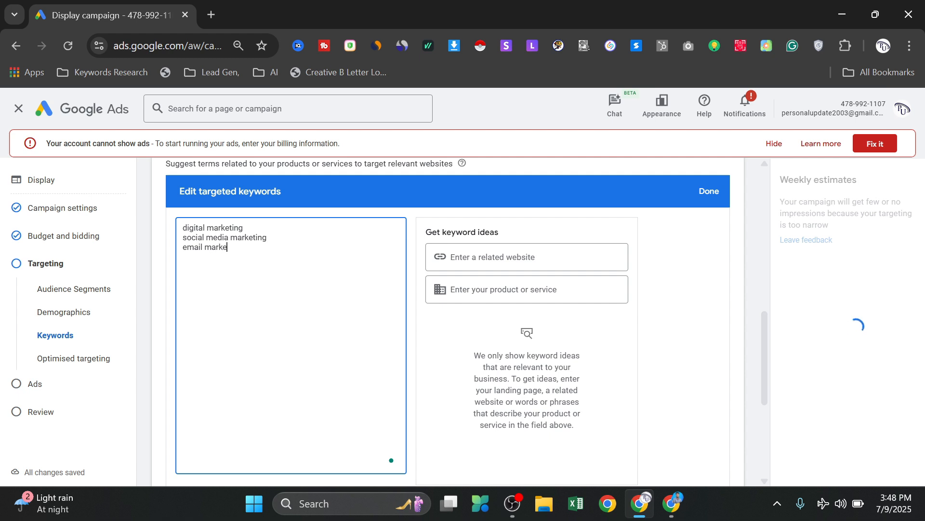
{"action": "type", "text": "ting"}
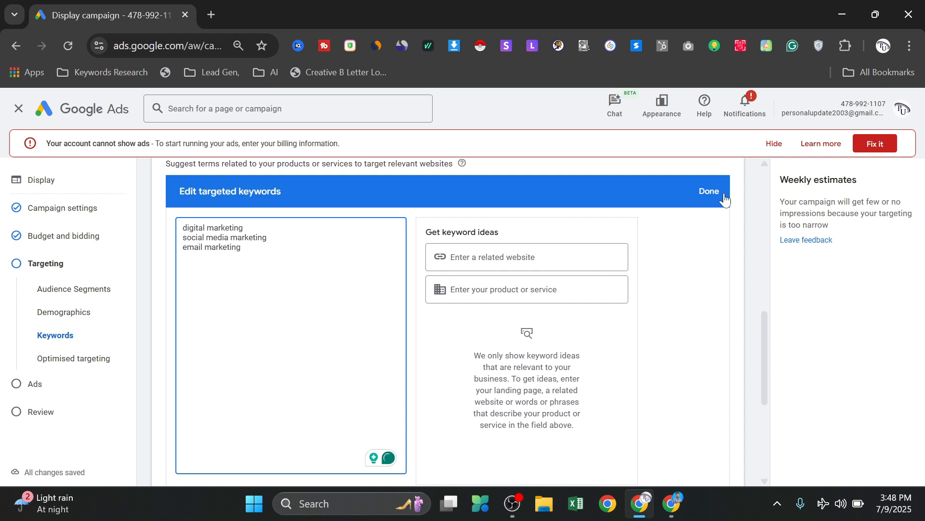
{"action": "left_click", "coordinate": [709, 191]}
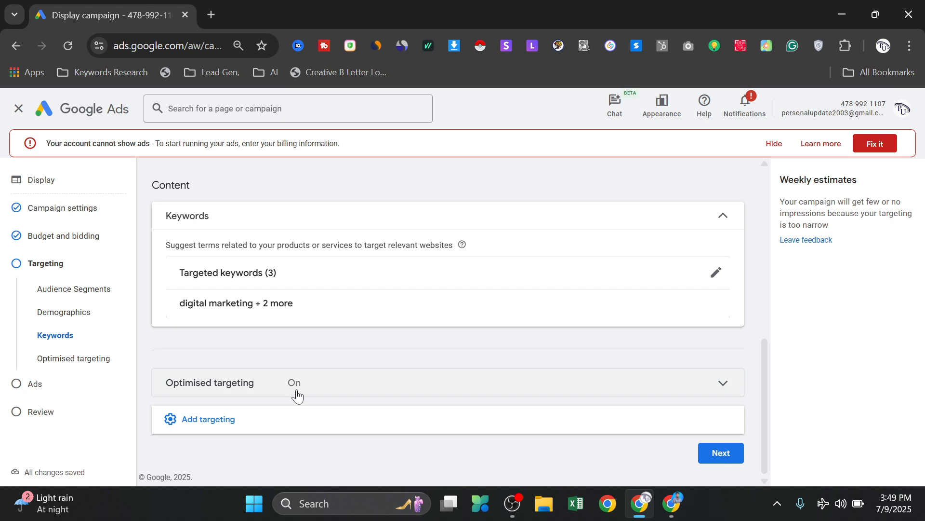
- Add topic targeting to the campaign and browse the available topic categories
{"action": "left_click", "coordinate": [214, 424]}
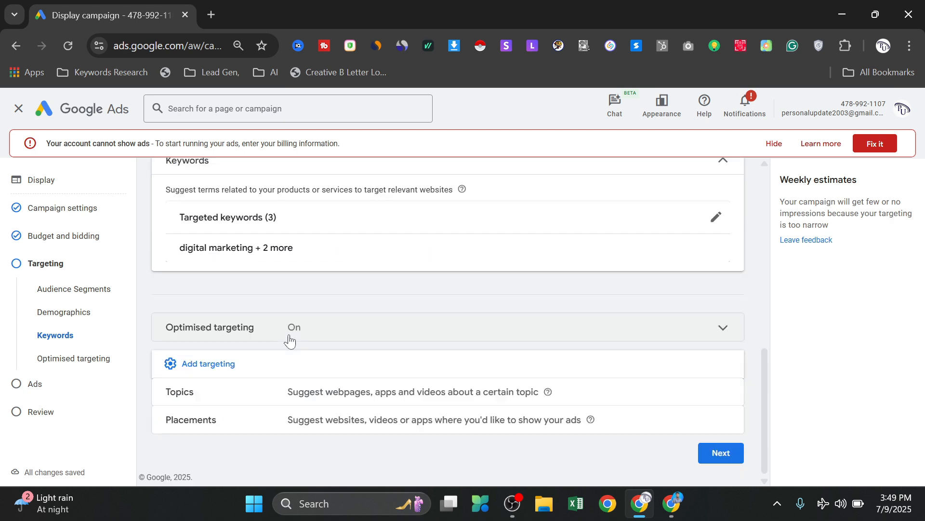
{"action": "left_click", "coordinate": [720, 396]}
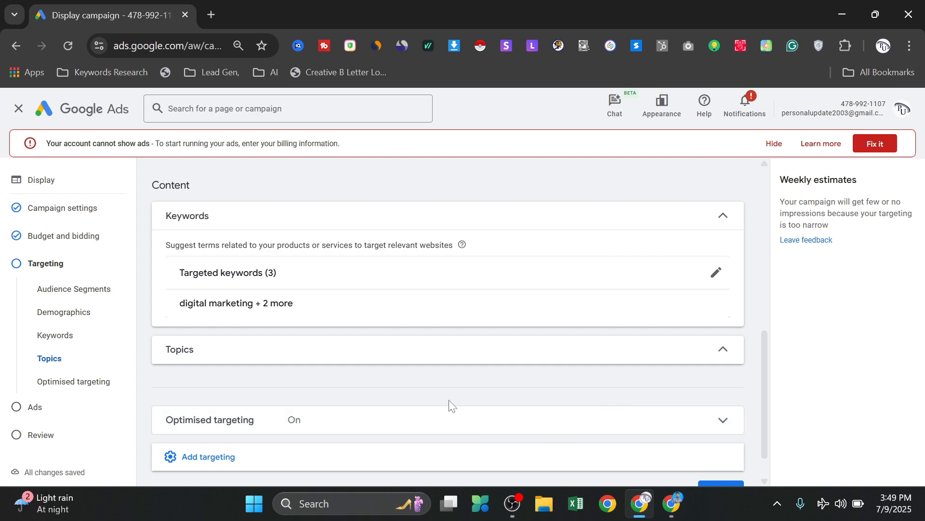
{"action": "scroll", "coordinate": [346, 362], "scroll_direction": "down", "scroll_amount": 3}
{"action": "scroll", "coordinate": [347, 366], "scroll_direction": "down", "scroll_amount": 2}
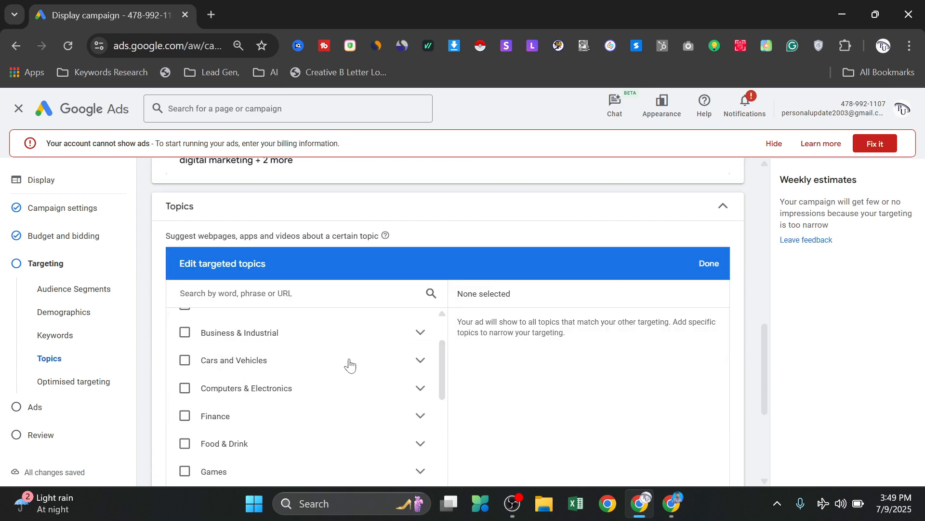
{"action": "scroll", "coordinate": [318, 370], "scroll_direction": "up", "scroll_amount": 2}
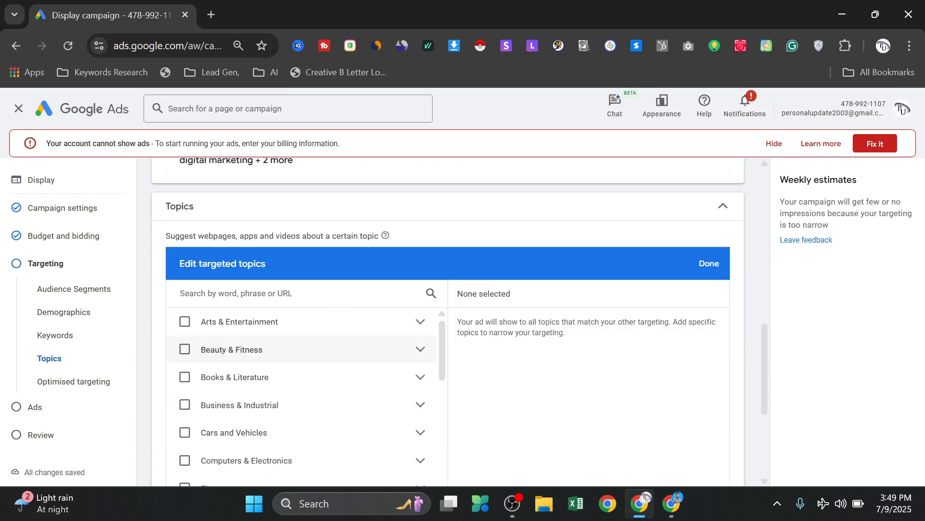
{"action": "scroll", "coordinate": [295, 260], "scroll_direction": "down", "scroll_amount": 3}
{"action": "scroll", "coordinate": [233, 287], "scroll_direction": "up", "scroll_amount": 1}
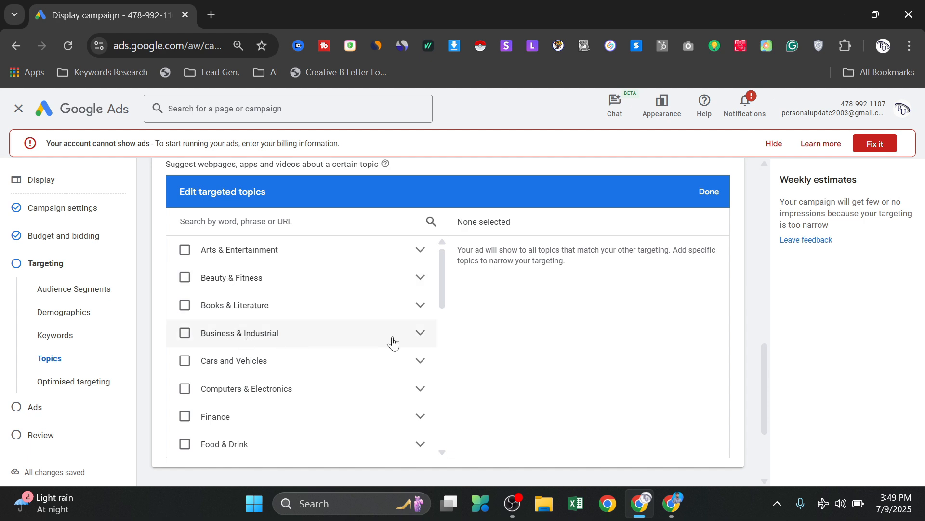
- Target Brand Management, Marketing, Promotional Products & Corporate Gifts, Public Relations and Telemarketing under Business & Industrial > Advertising & Marketing, and save the topics
{"action": "left_click", "coordinate": [421, 333]}
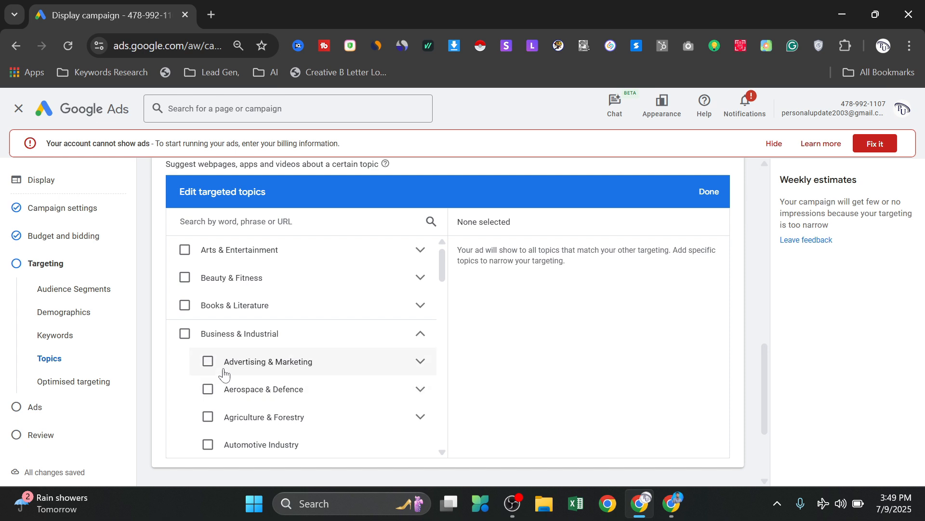
{"action": "left_click", "coordinate": [422, 364]}
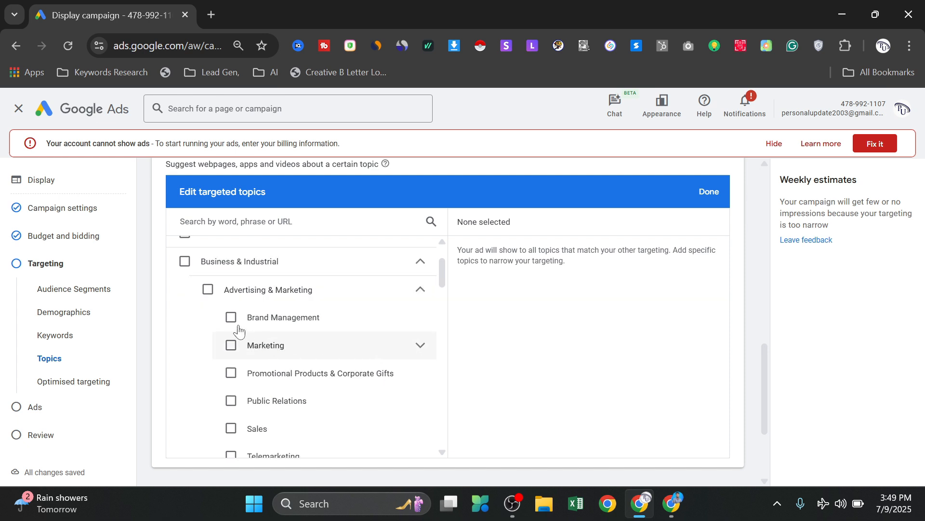
{"action": "left_click", "coordinate": [232, 346]}
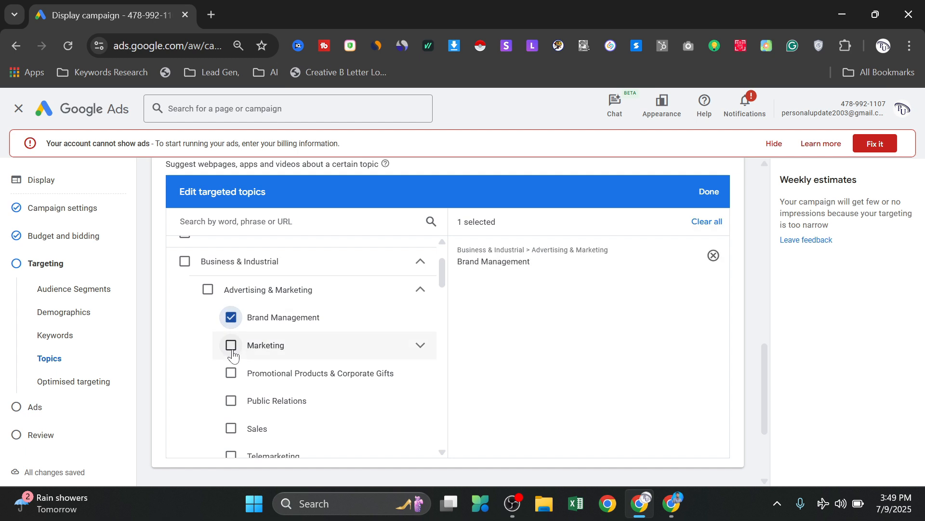
{"action": "left_click", "coordinate": [232, 375]}
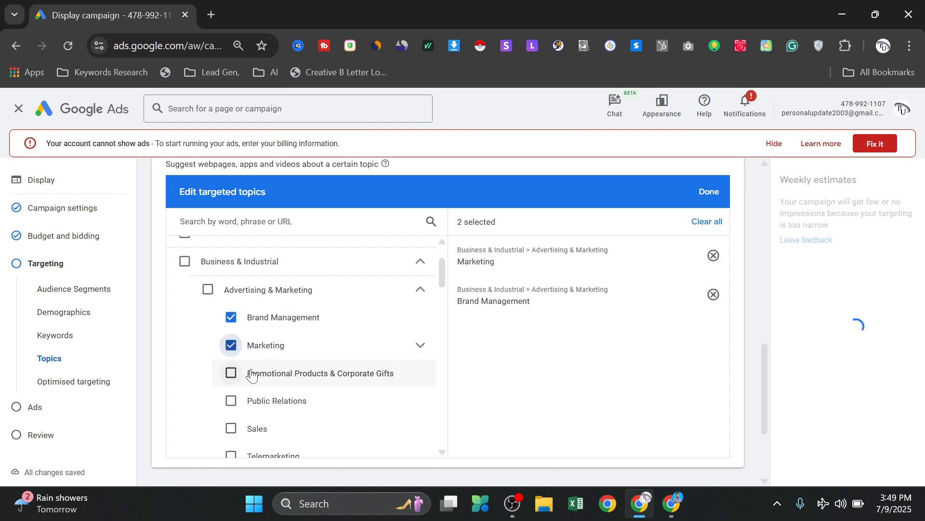
{"action": "left_click", "coordinate": [231, 401]}
{"action": "scroll", "coordinate": [260, 405], "scroll_direction": "down", "scroll_amount": 2}
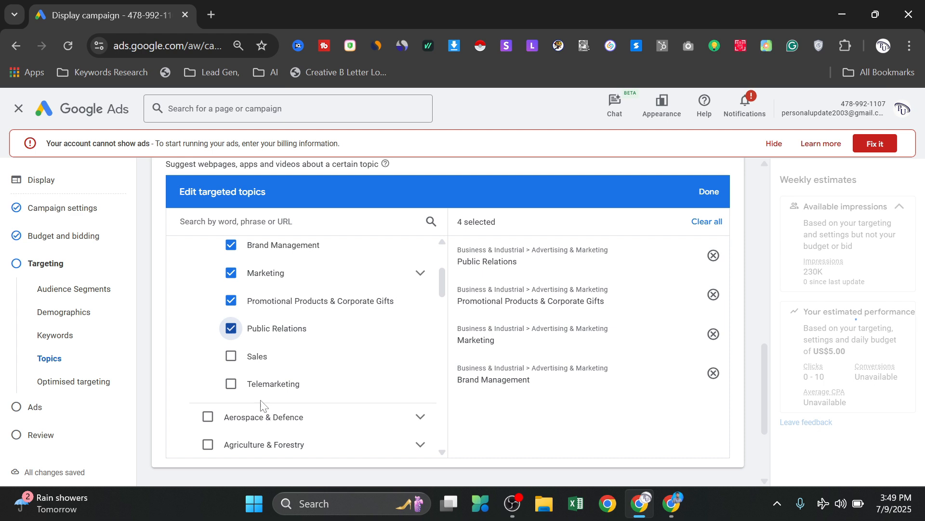
{"action": "left_click", "coordinate": [234, 385]}
{"action": "scroll", "coordinate": [332, 353], "scroll_direction": "up", "scroll_amount": 2}
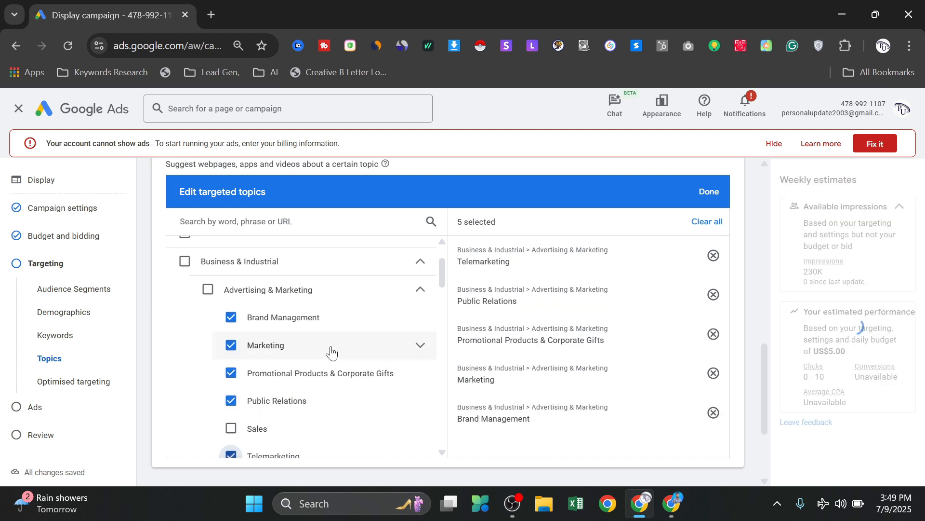
{"action": "left_click", "coordinate": [709, 192]}
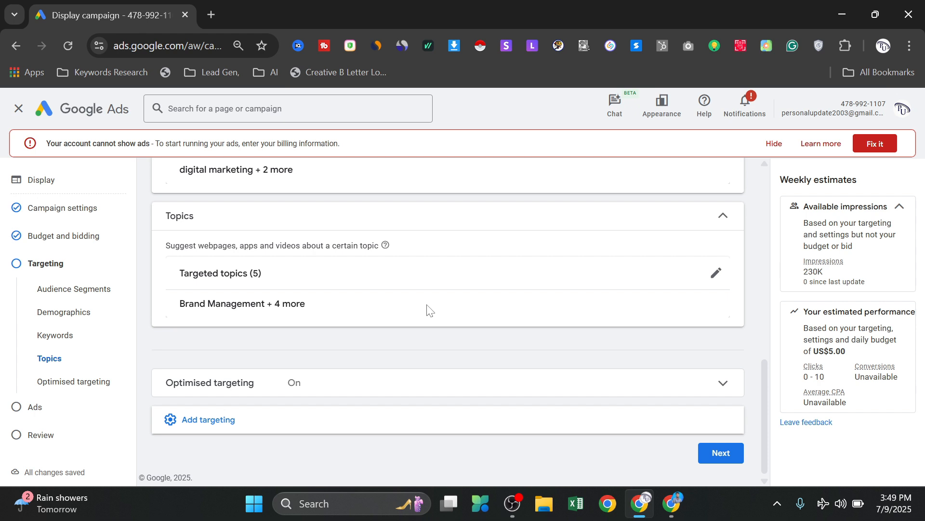
- Add placement targeting to the campaign and check the Websites category before returning to the list of placement types
{"action": "left_click", "coordinate": [217, 426]}
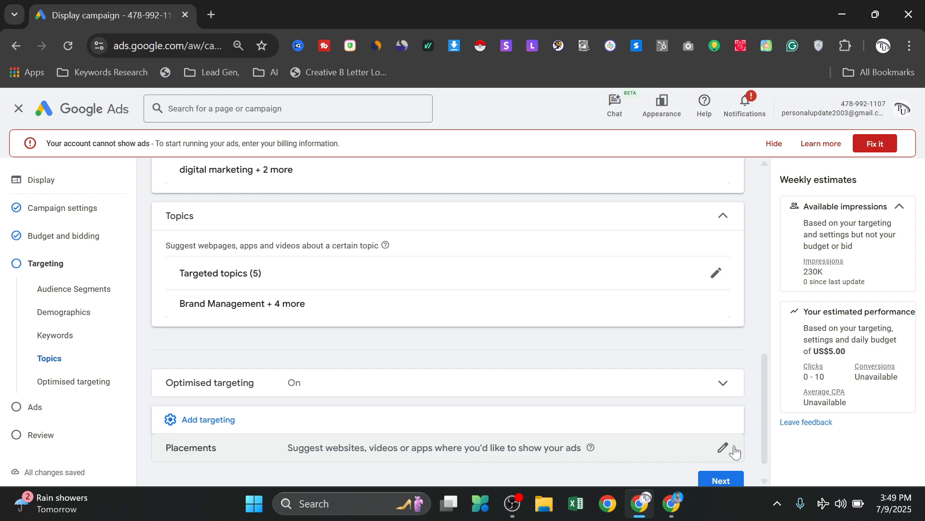
{"action": "left_click", "coordinate": [723, 448]}
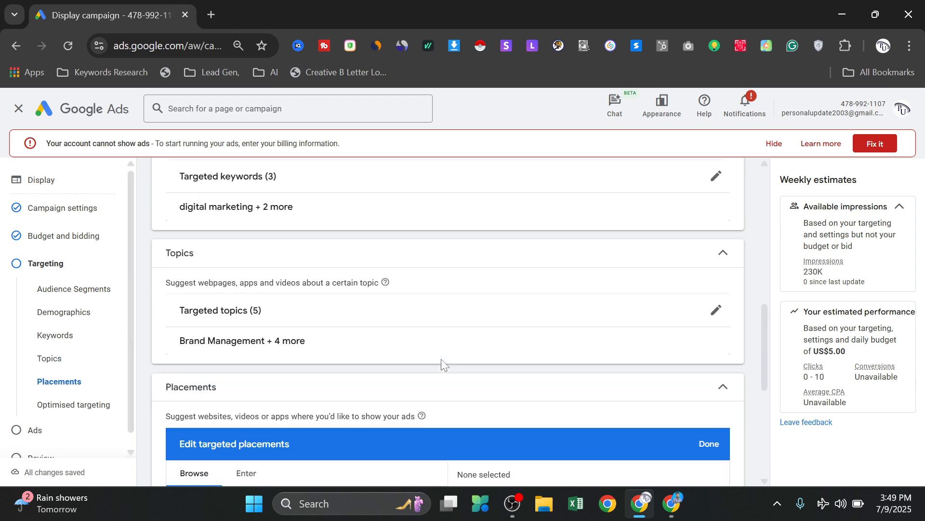
{"action": "scroll", "coordinate": [371, 296], "scroll_direction": "down", "scroll_amount": 3}
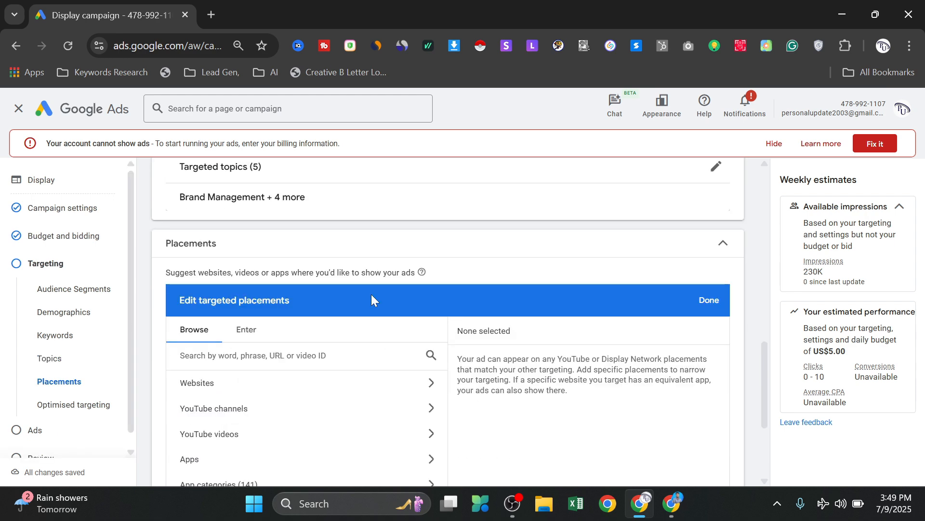
{"action": "scroll", "coordinate": [365, 296], "scroll_direction": "down", "scroll_amount": 2}
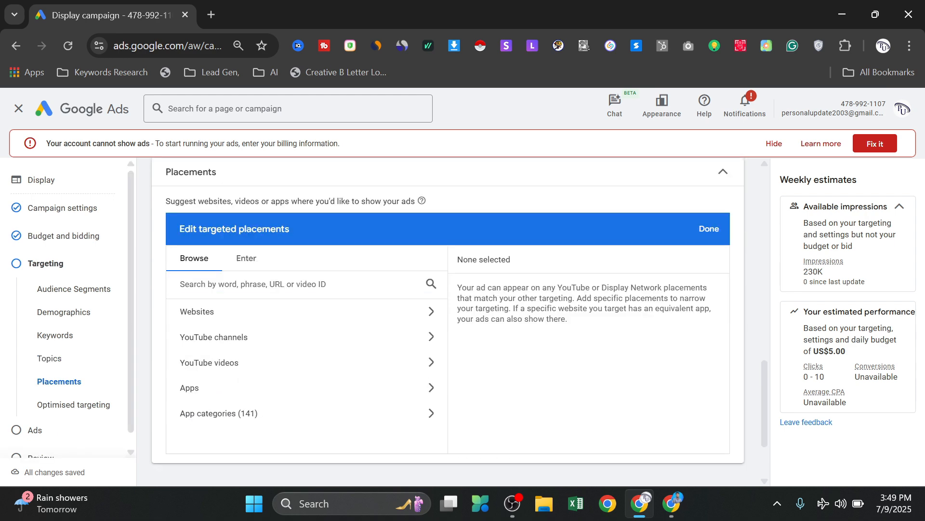
{"action": "left_click", "coordinate": [215, 318]}
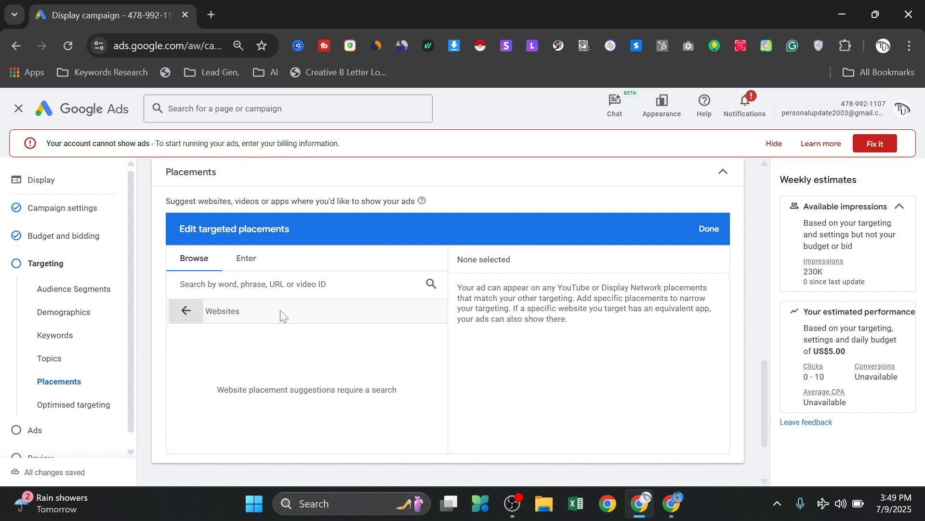
{"action": "scroll", "coordinate": [249, 337], "scroll_direction": "down", "scroll_amount": 1}
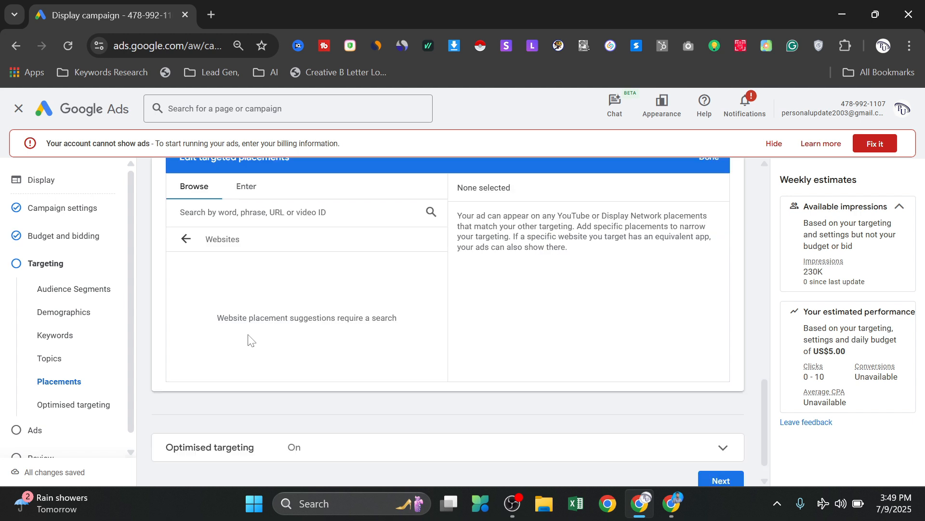
{"action": "scroll", "coordinate": [249, 338], "scroll_direction": "up", "scroll_amount": 1}
{"action": "left_click", "coordinate": [241, 284]}
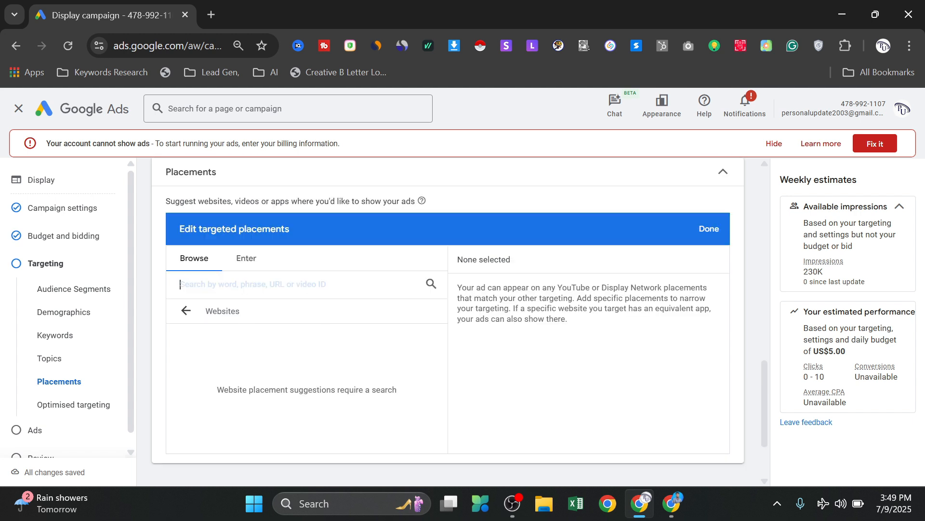
{"action": "left_click", "coordinate": [186, 311]}
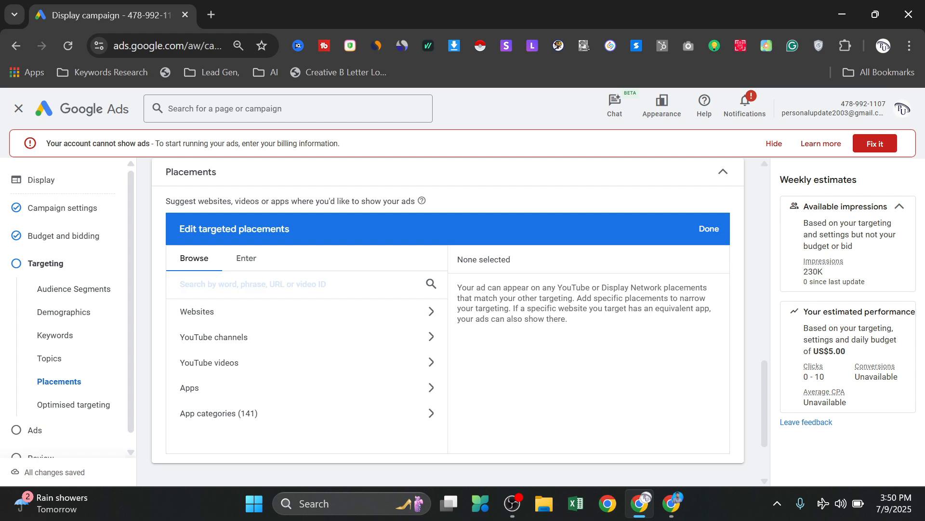
- Search the placement suggestions for somoytv.com and check the option for entering multiple placements manually
{"action": "type", "text": "s"}
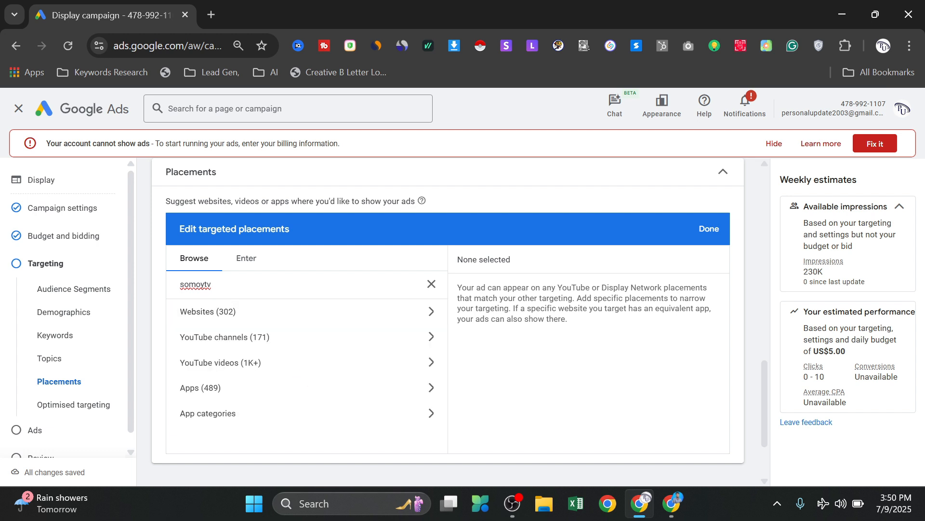
{"action": "type", "text": "om"}
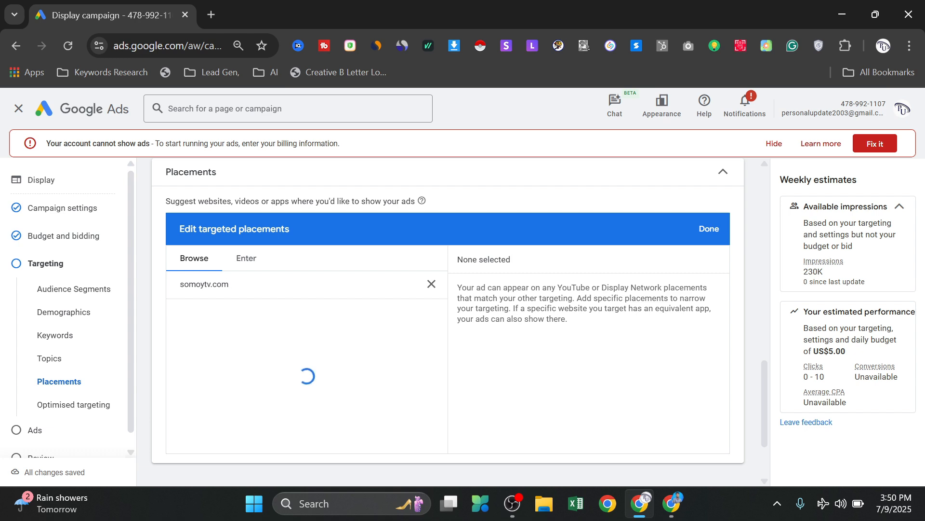
{"action": "scroll", "coordinate": [257, 293], "scroll_direction": "down", "scroll_amount": 2}
{"action": "scroll", "coordinate": [257, 292], "scroll_direction": "up", "scroll_amount": 4}
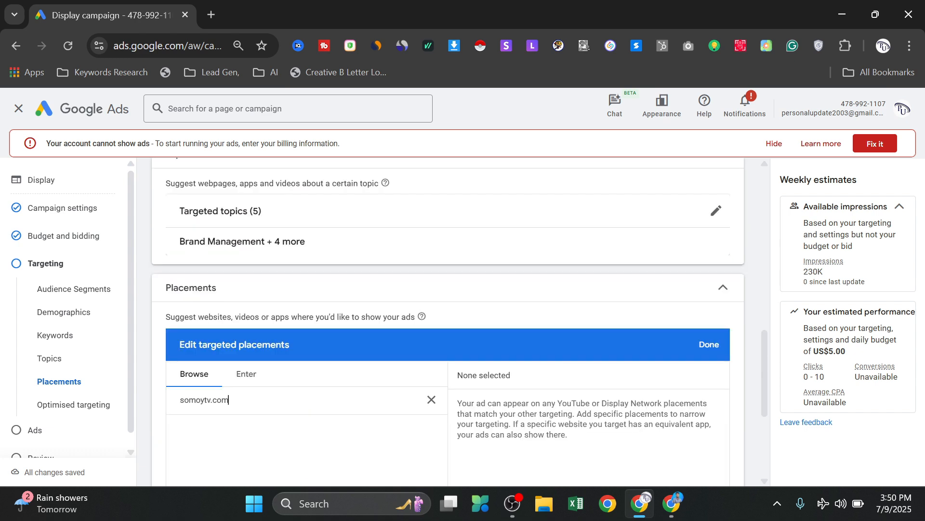
{"action": "scroll", "coordinate": [373, 281], "scroll_direction": "down", "scroll_amount": 1}
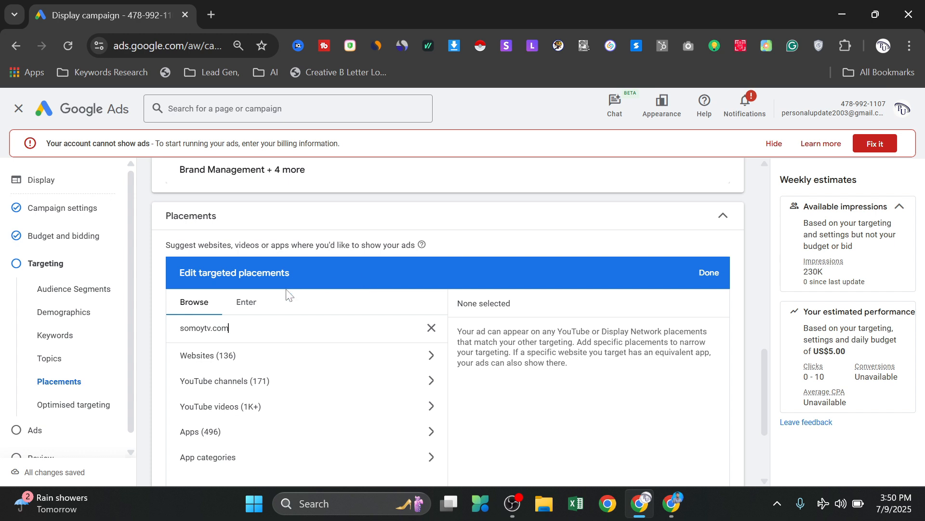
{"action": "scroll", "coordinate": [235, 381], "scroll_direction": "down", "scroll_amount": 1}
{"action": "scroll", "coordinate": [235, 369], "scroll_direction": "up", "scroll_amount": 1}
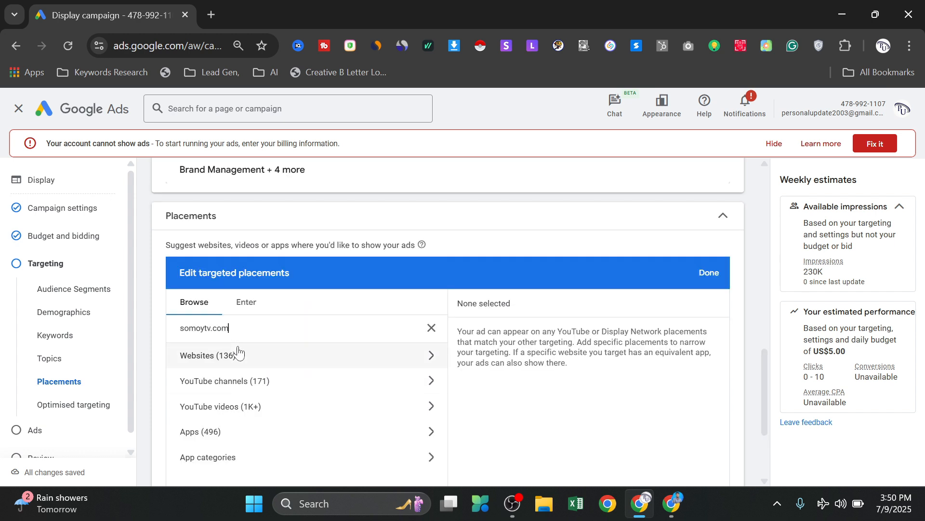
{"action": "left_click", "coordinate": [246, 304]}
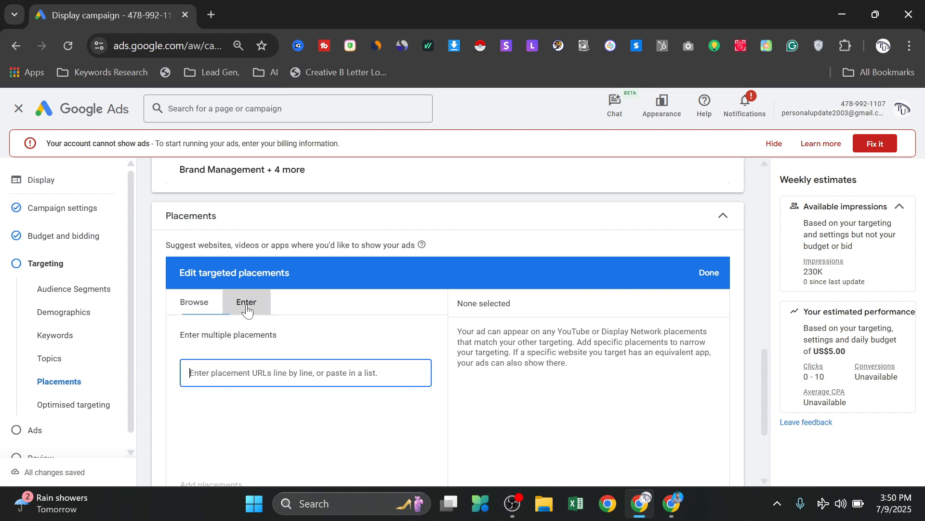
{"action": "left_click", "coordinate": [212, 303]}
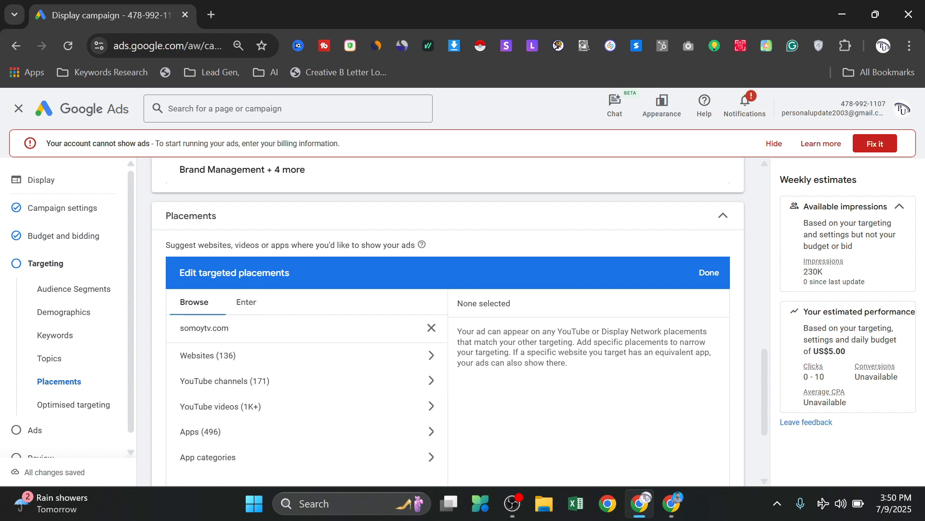
- Select news24.com as a targeted placement from the website results and look through the other suggested sites
{"action": "left_click", "coordinate": [237, 359]}
{"action": "scroll", "coordinate": [258, 359], "scroll_direction": "down", "scroll_amount": 1}
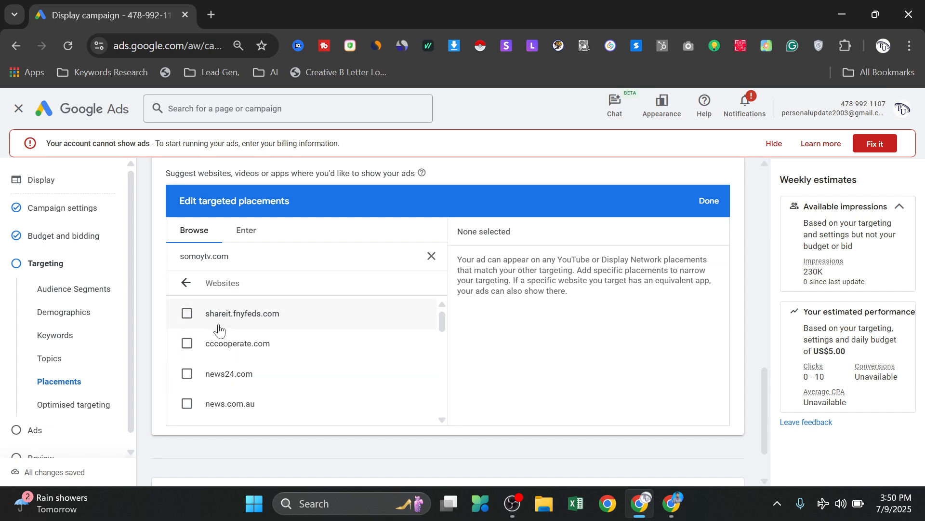
{"action": "scroll", "coordinate": [220, 331], "scroll_direction": "down", "scroll_amount": 2}
{"action": "scroll", "coordinate": [215, 378], "scroll_direction": "up", "scroll_amount": 2}
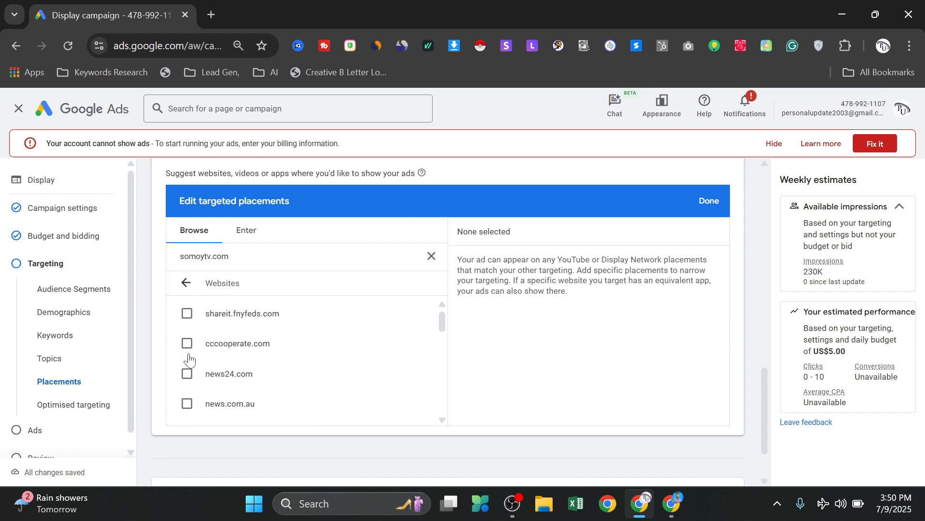
{"action": "left_click", "coordinate": [226, 370]}
{"action": "scroll", "coordinate": [241, 366], "scroll_direction": "down", "scroll_amount": 2}
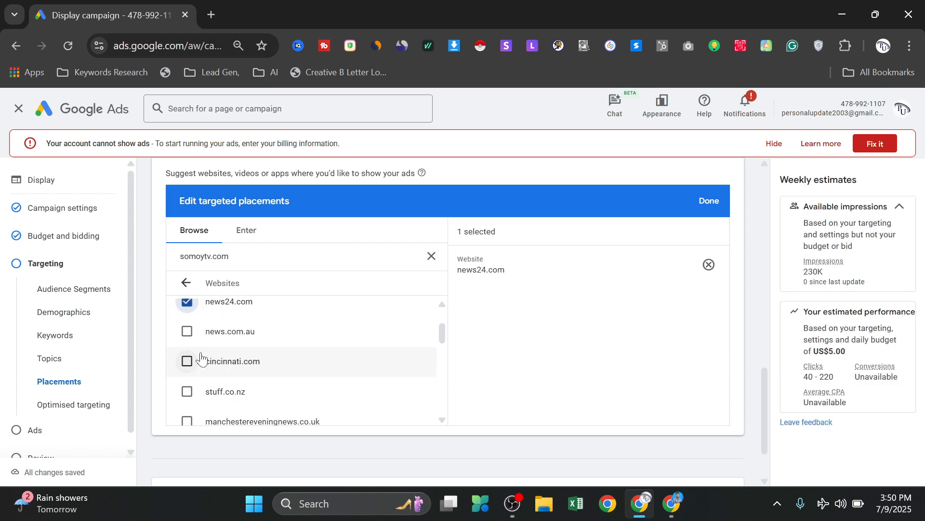
{"action": "scroll", "coordinate": [195, 374], "scroll_direction": "down", "scroll_amount": 3}
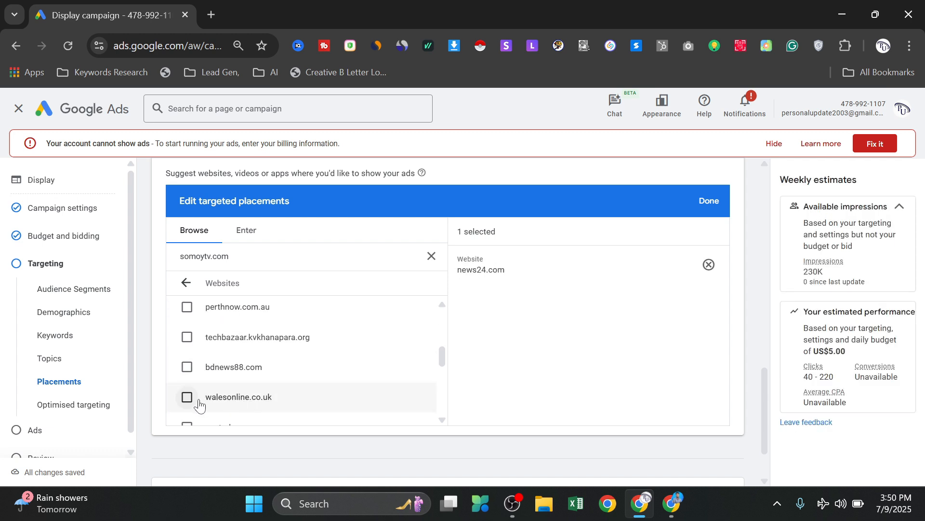
{"action": "scroll", "coordinate": [227, 316], "scroll_direction": "down", "scroll_amount": 2}
{"action": "scroll", "coordinate": [241, 311], "scroll_direction": "up", "scroll_amount": 5}
{"action": "scroll", "coordinate": [243, 308], "scroll_direction": "up", "scroll_amount": 2}
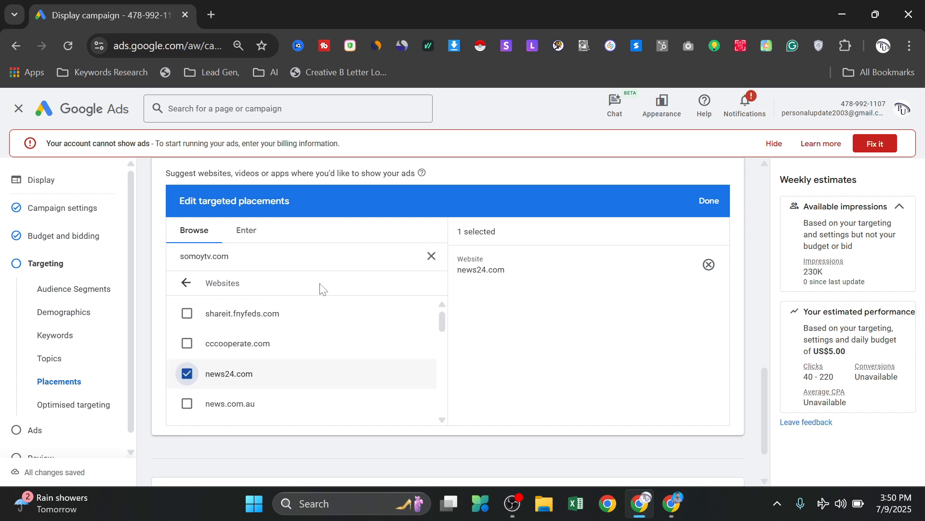
{"action": "scroll", "coordinate": [331, 302], "scroll_direction": "up", "scroll_amount": 6}
{"action": "scroll", "coordinate": [244, 345], "scroll_direction": "down", "scroll_amount": 4}
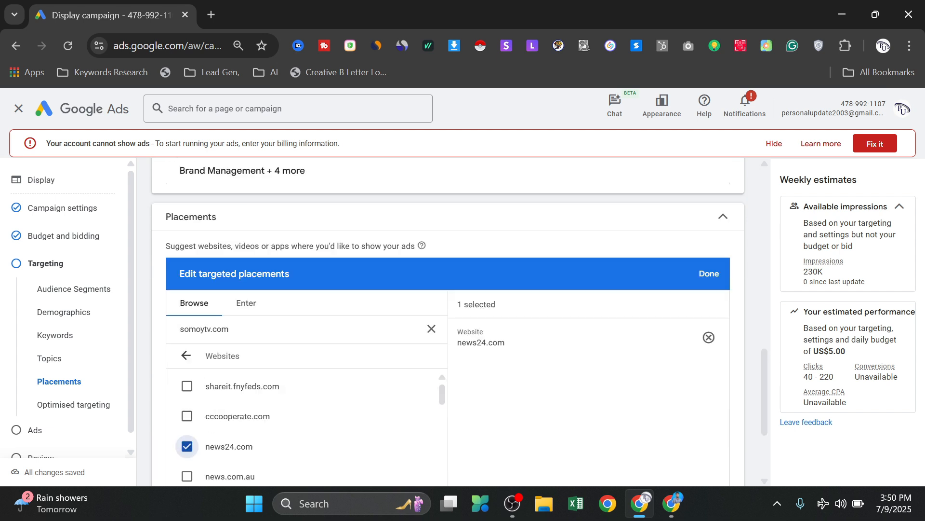
- Switch placements to manual entry, search Google for "somoy tv" in a new browser tab, and copy the URL of its official website
{"action": "left_click", "coordinate": [247, 309]}
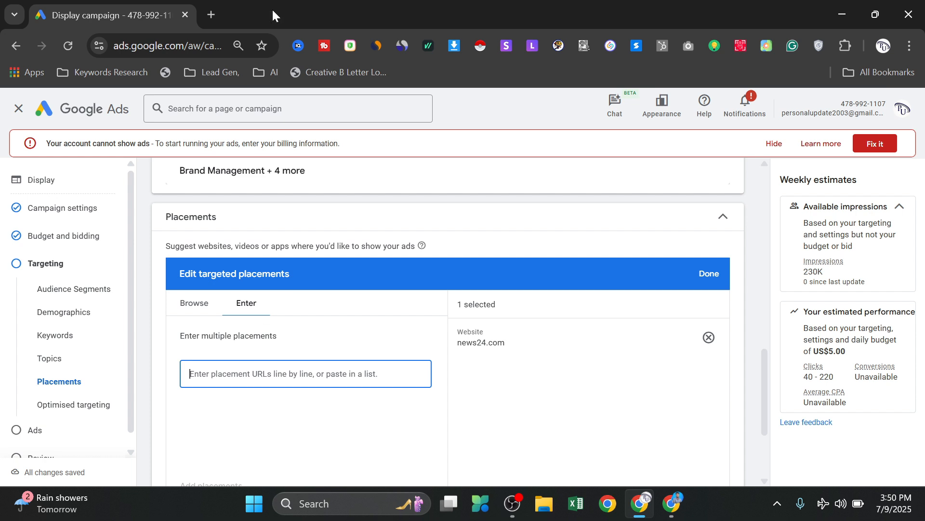
{"action": "left_click", "coordinate": [212, 14]}
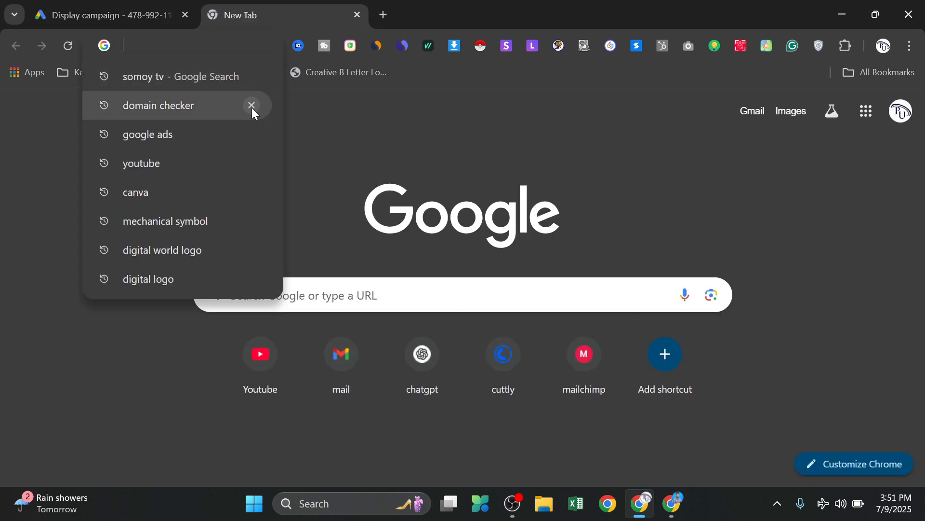
{"action": "type", "text": "somoy t"}
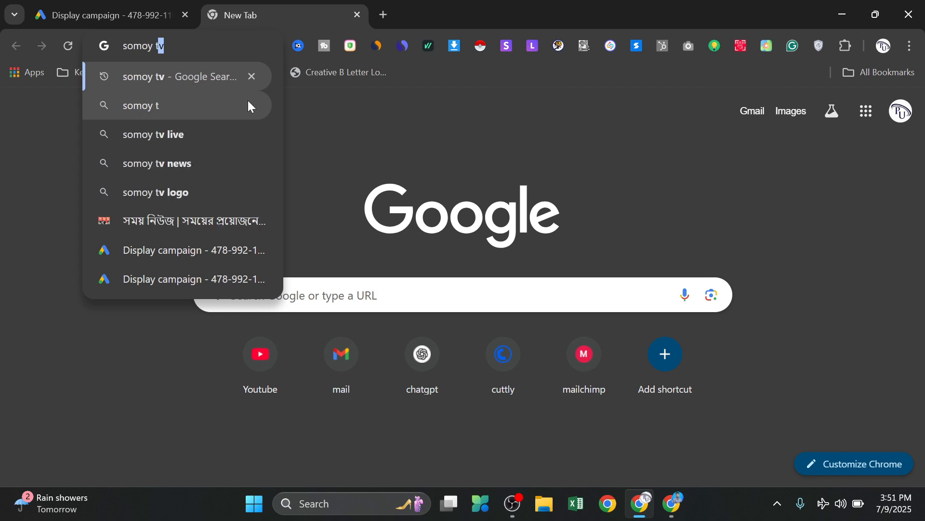
{"action": "key", "text": "Return"}
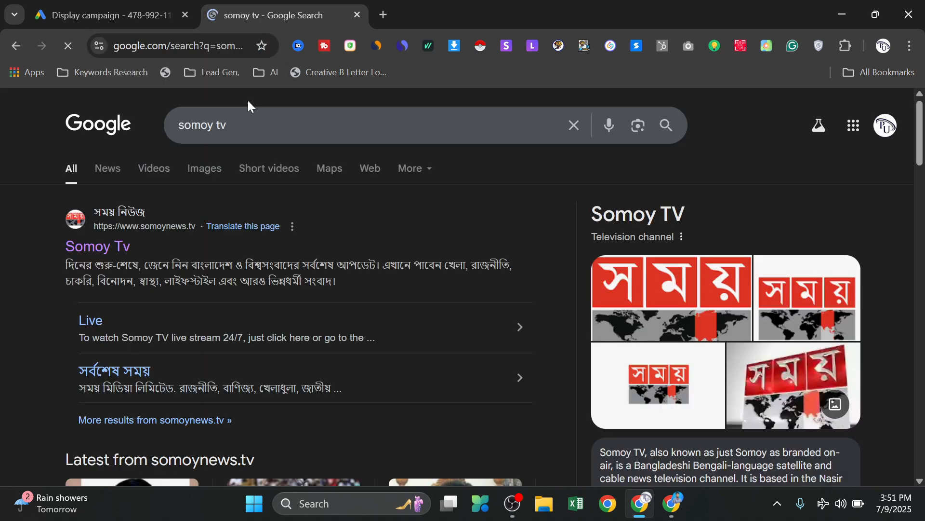
{"action": "left_click", "coordinate": [92, 248]}
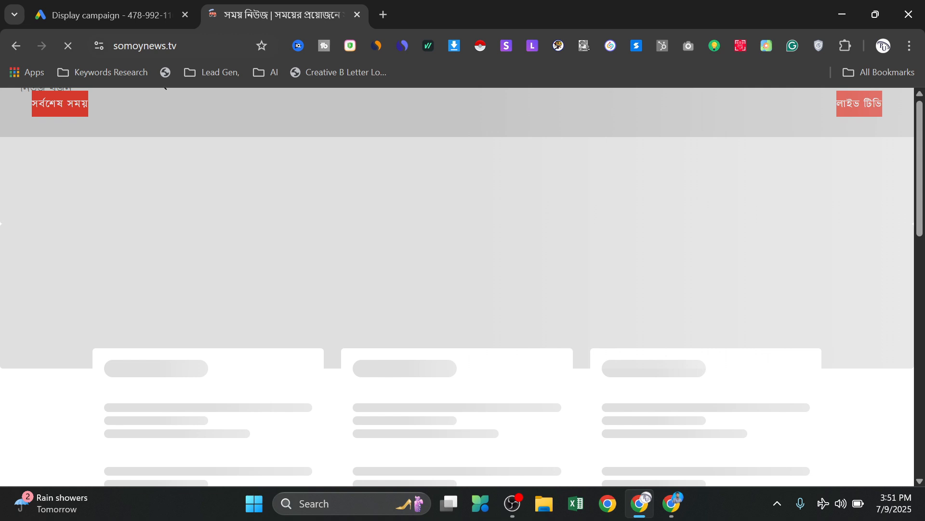
{"action": "double_click", "coordinate": [143, 44]}
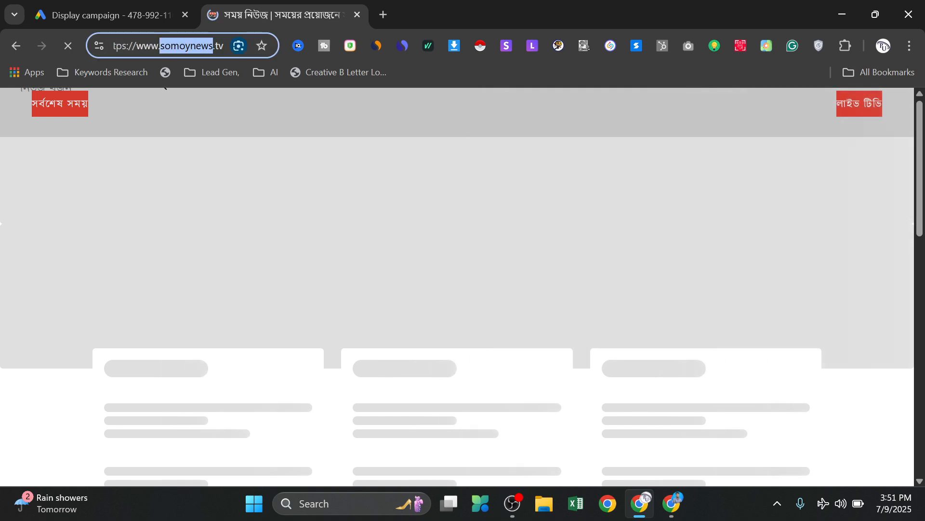
{"action": "triple_click", "coordinate": [143, 44]}
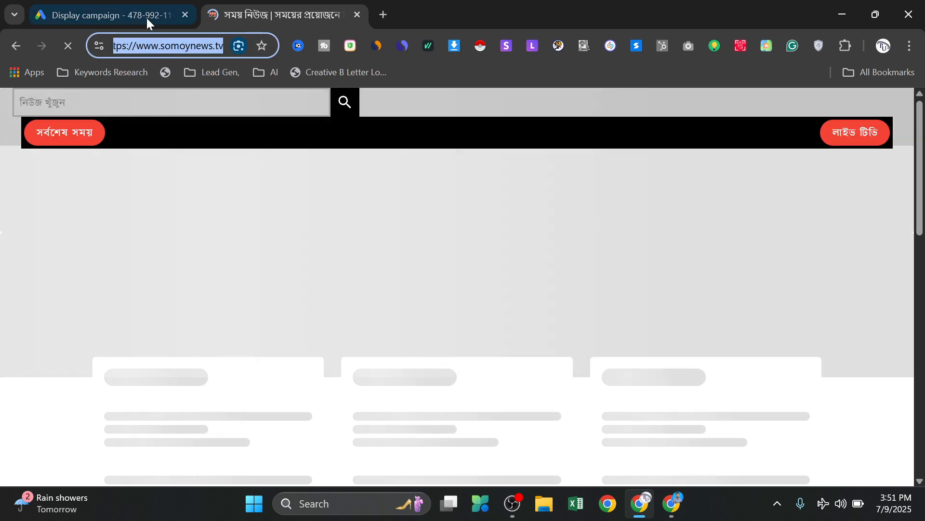
{"action": "left_click", "coordinate": [147, 19]}
{"action": "type", "text": "https://www.somoynews.tv/"}
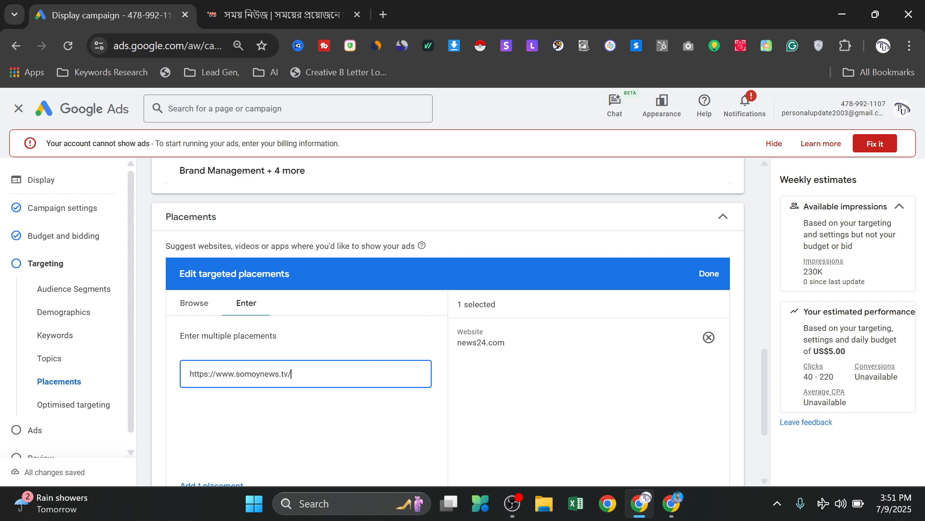
{"action": "scroll", "coordinate": [330, 375], "scroll_direction": "down", "scroll_amount": 1}
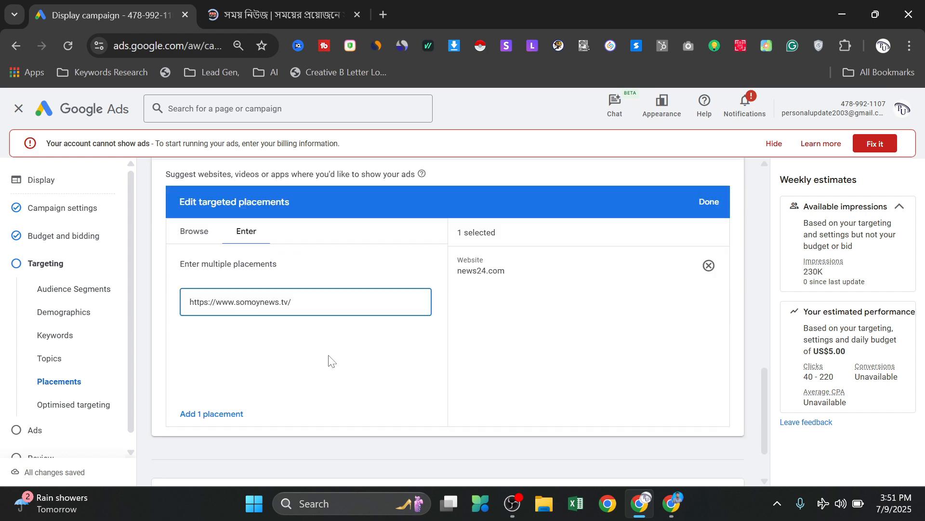
{"action": "key", "text": "Return"}
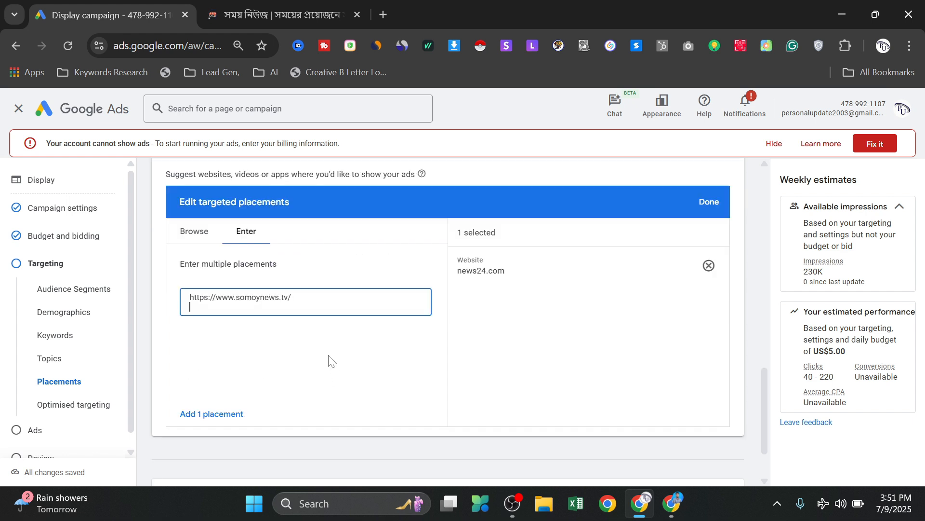
{"action": "key", "text": "BackSpace"}
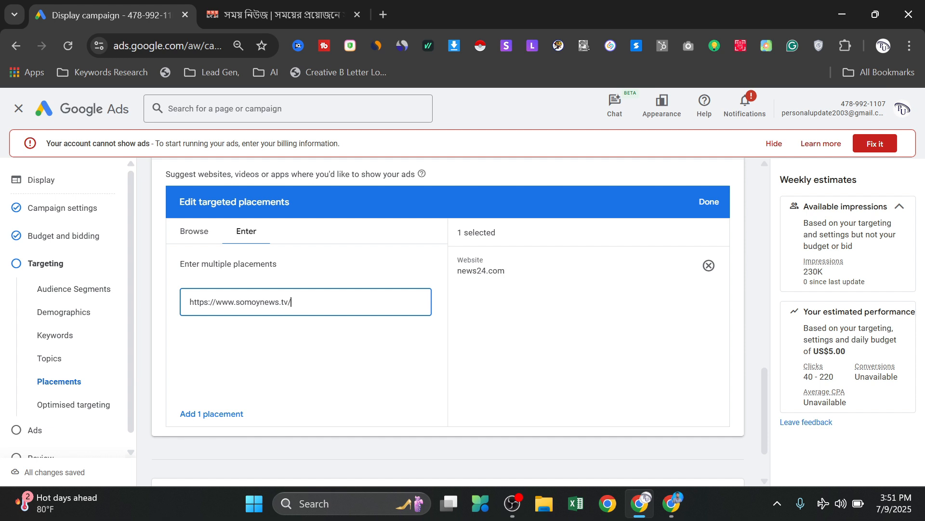
{"action": "left_click", "coordinate": [264, 307]}
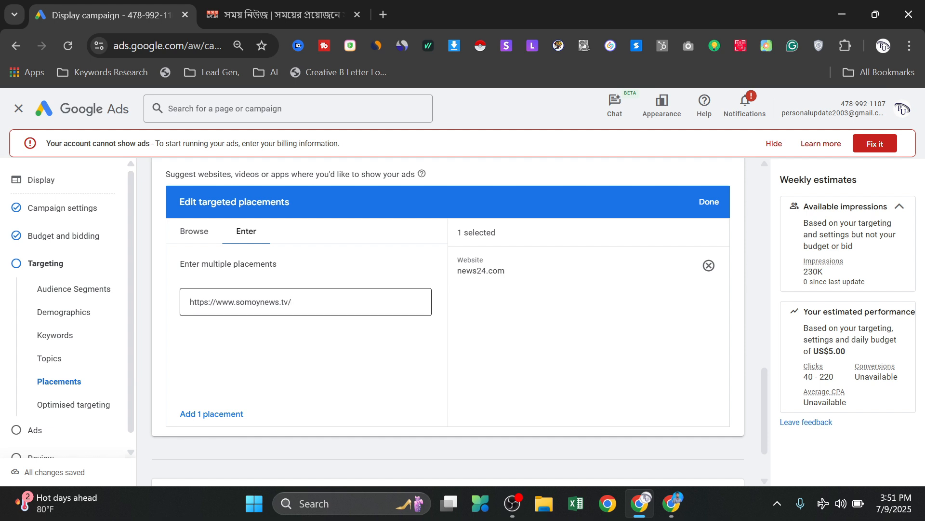
{"action": "left_click", "coordinate": [295, 303]}
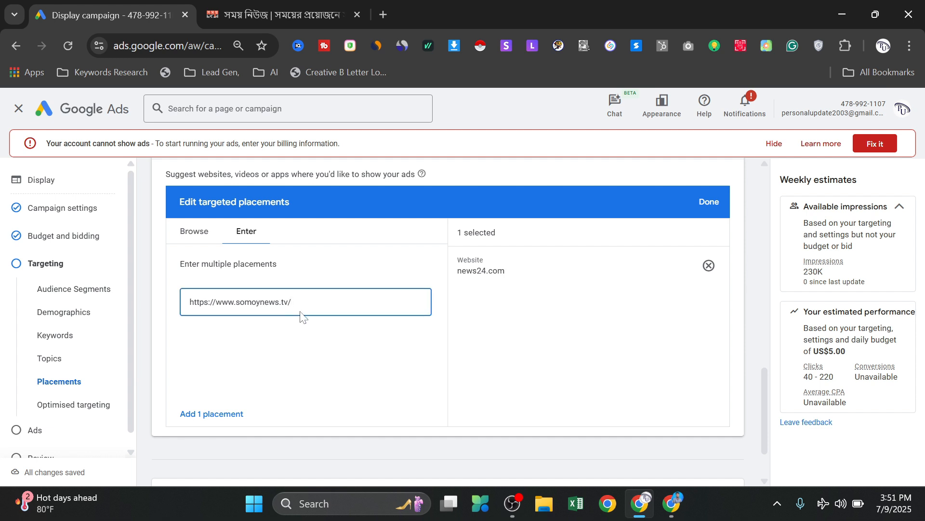
{"action": "scroll", "coordinate": [301, 315], "scroll_direction": "down", "scroll_amount": 2}
{"action": "scroll", "coordinate": [298, 309], "scroll_direction": "up", "scroll_amount": 3}
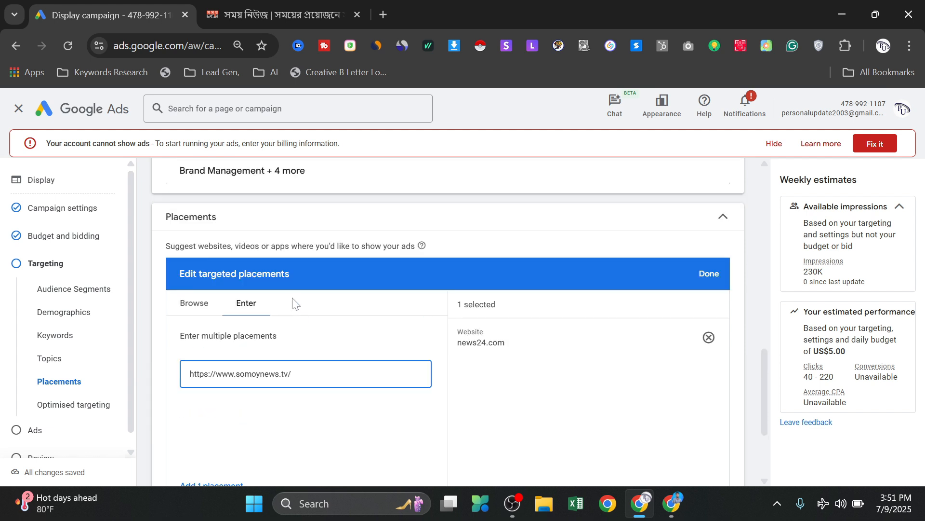
- Return to browsing placement suggestions, go back to the category list and clear the somoytv.com search
{"action": "left_click", "coordinate": [194, 305]}
{"action": "scroll", "coordinate": [192, 304], "scroll_direction": "down", "scroll_amount": 2}
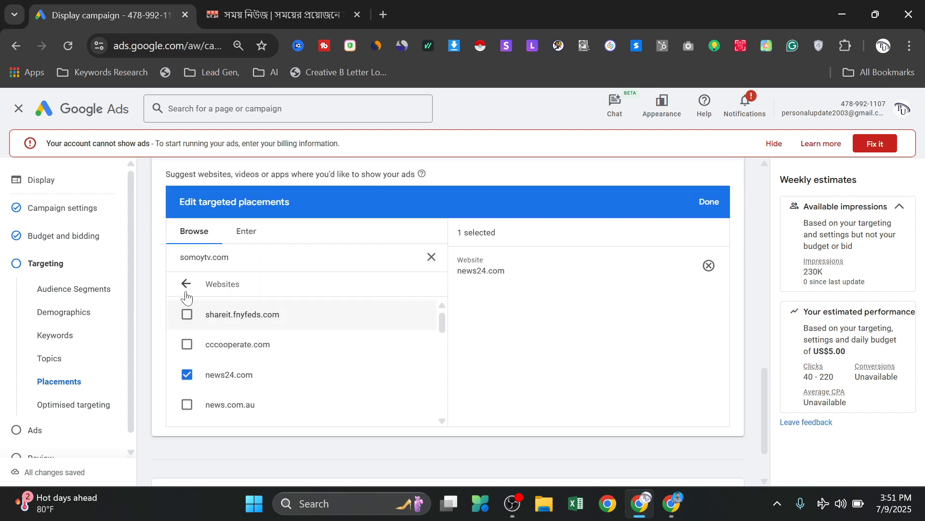
{"action": "left_click", "coordinate": [186, 286]}
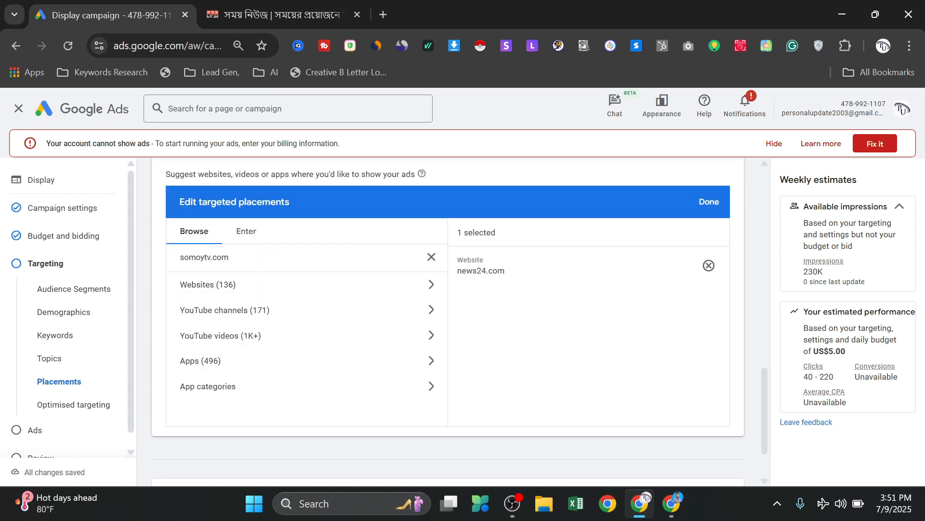
{"action": "scroll", "coordinate": [254, 357], "scroll_direction": "down", "scroll_amount": 2}
{"action": "scroll", "coordinate": [255, 344], "scroll_direction": "up", "scroll_amount": 3}
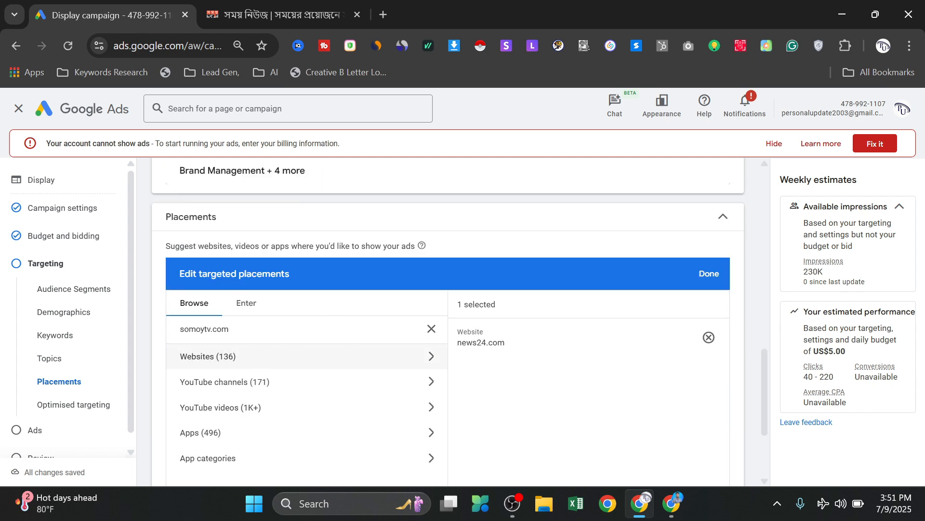
{"action": "left_click", "coordinate": [432, 329]}
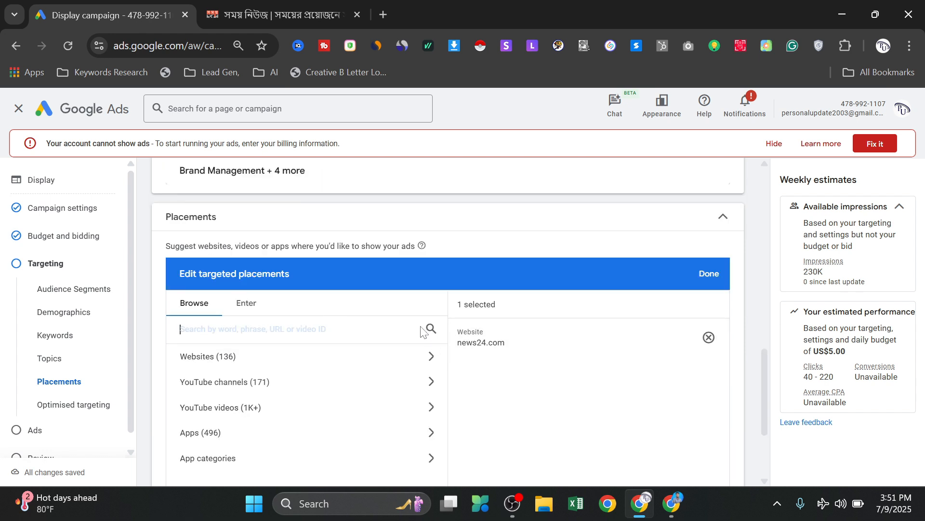
{"action": "left_click", "coordinate": [226, 360]}
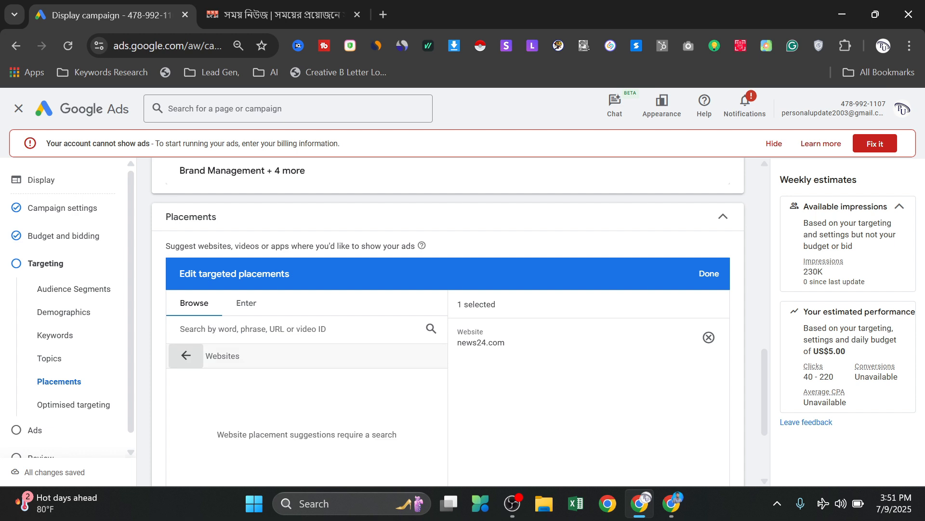
{"action": "scroll", "coordinate": [231, 358], "scroll_direction": "down", "scroll_amount": 1}
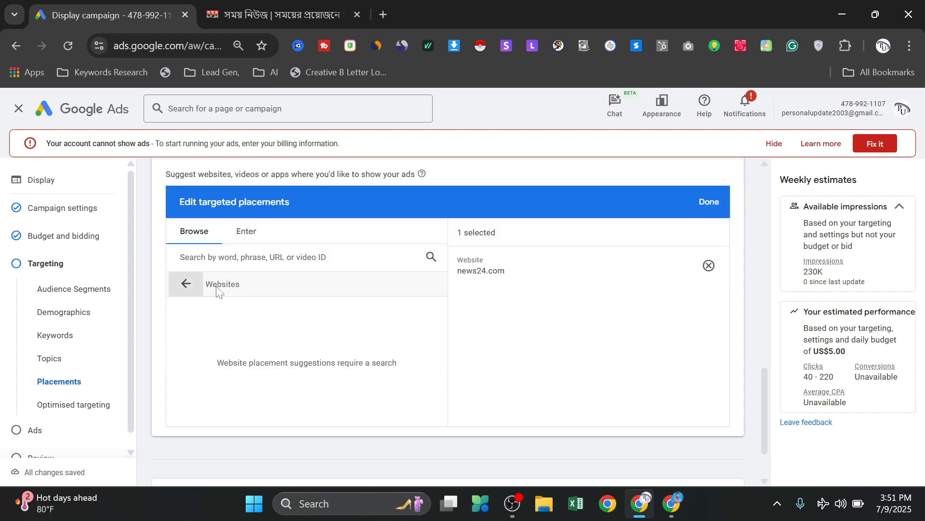
{"action": "left_click", "coordinate": [186, 284]}
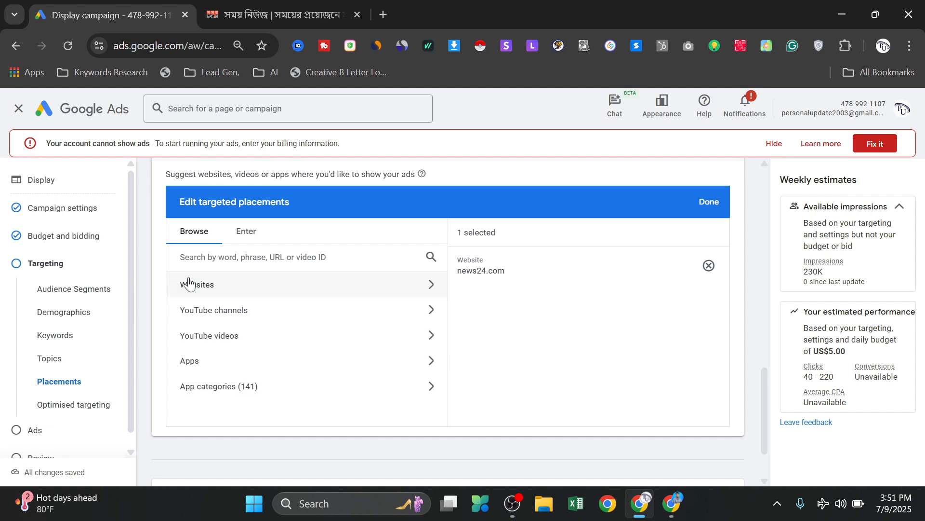
{"action": "left_click", "coordinate": [253, 258]}
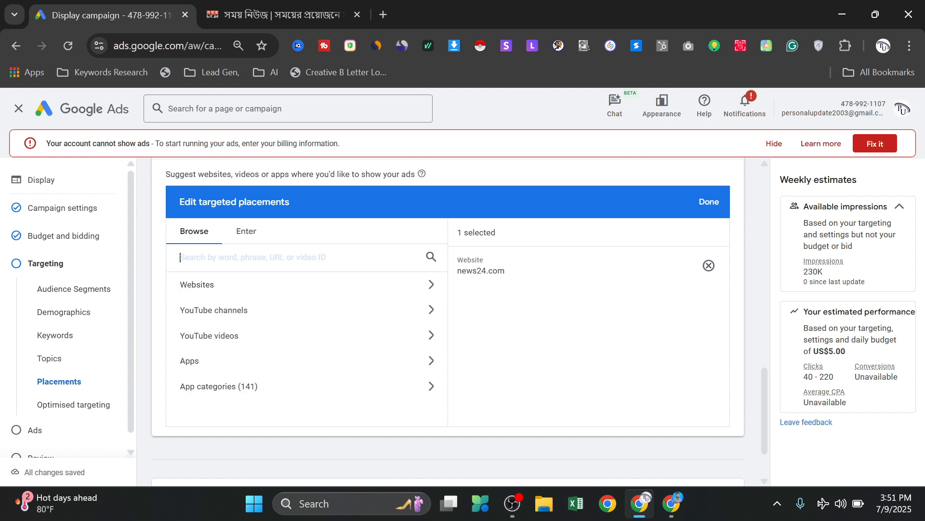
{"action": "type", "text": "https://www.somoynews.tv/"}
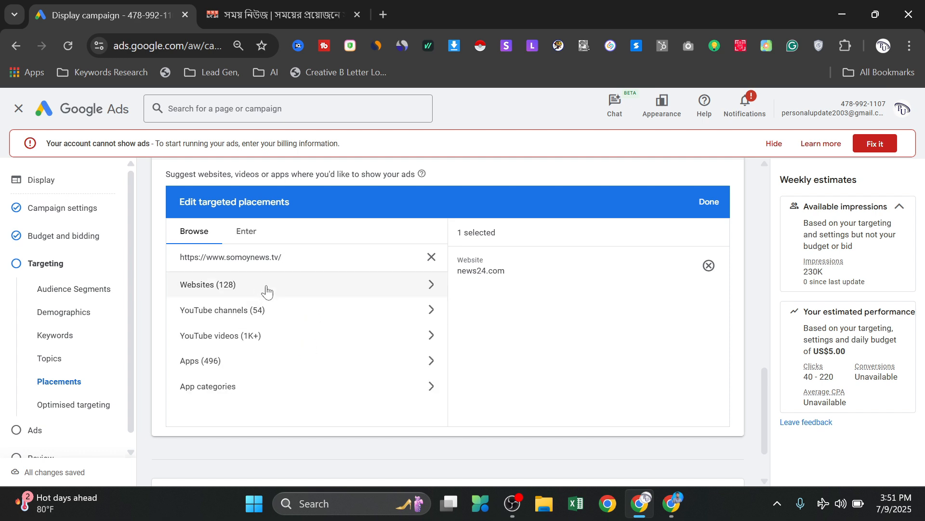
- Select the YouTube channels SOMOY TV, SOMOY TV Bulletin and SOMOY SPORTS as targeted placements and return to the category list
{"action": "left_click", "coordinate": [284, 311]}
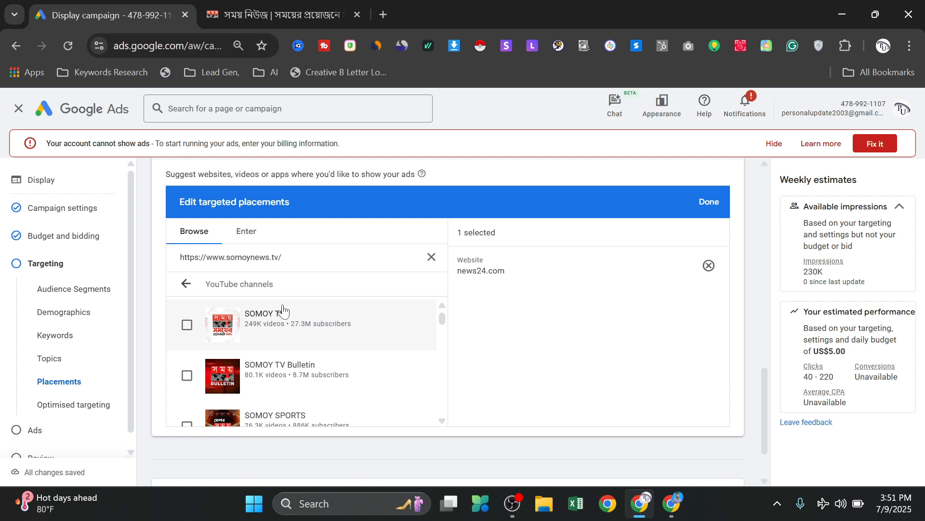
{"action": "left_click", "coordinate": [185, 326]}
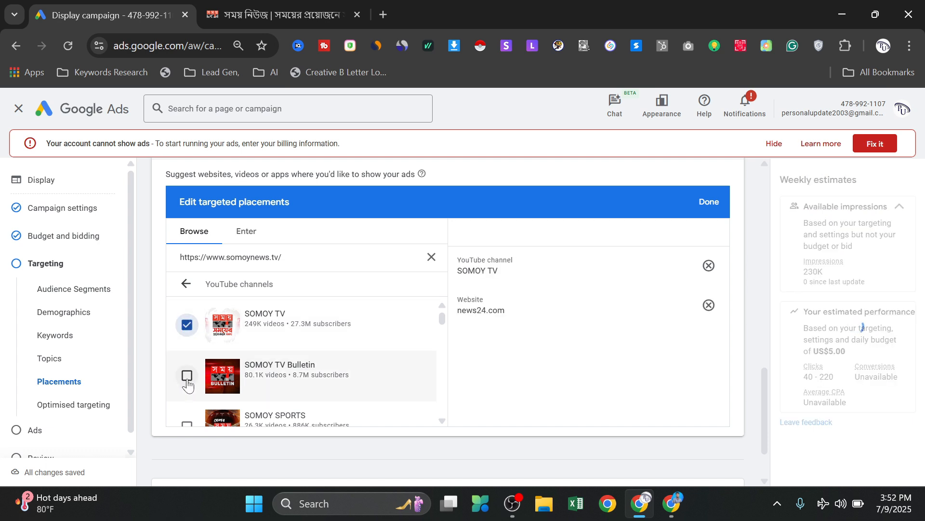
{"action": "left_click", "coordinate": [187, 375]}
{"action": "scroll", "coordinate": [187, 381], "scroll_direction": "down", "scroll_amount": 1}
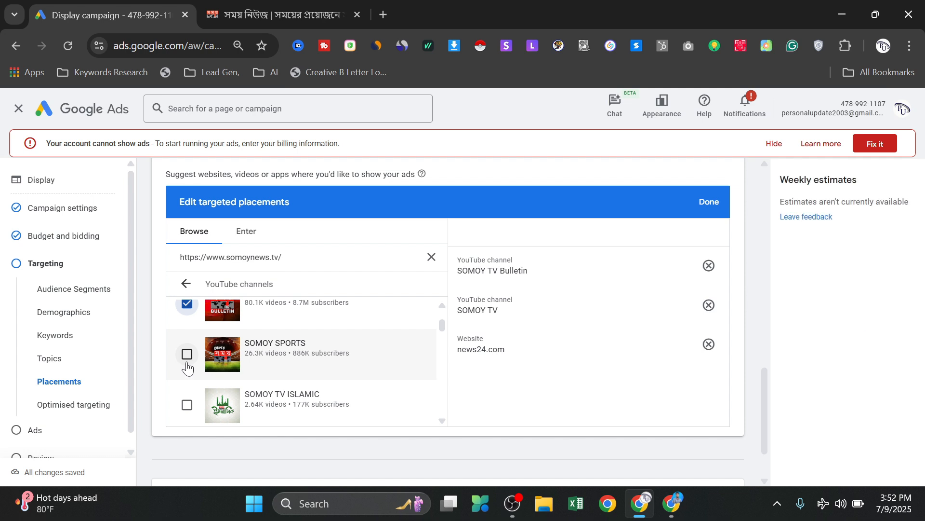
{"action": "left_click", "coordinate": [270, 358]}
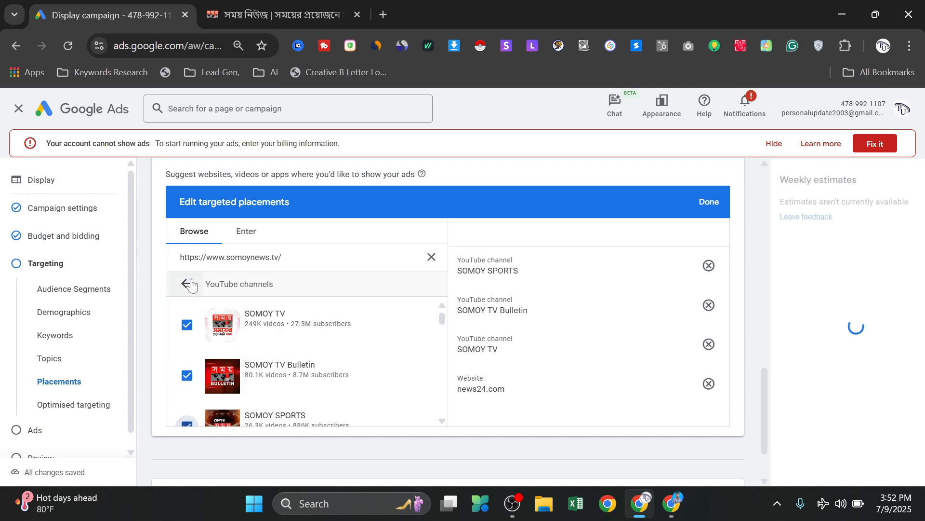
{"action": "left_click", "coordinate": [193, 285]}
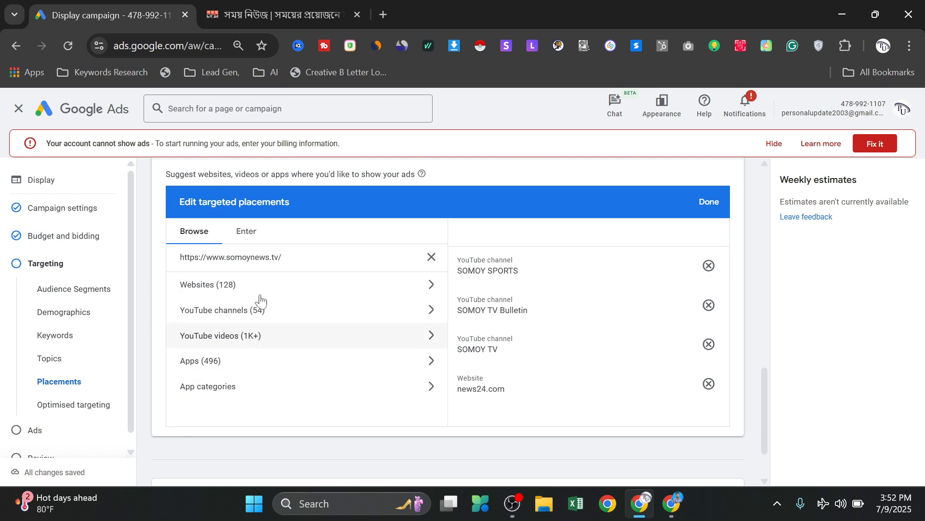
- Remove all selected YouTube channels and news24.com from the targeted placements and finish editing placements
{"action": "left_click", "coordinate": [709, 266]}
{"action": "left_click", "coordinate": [709, 267]}
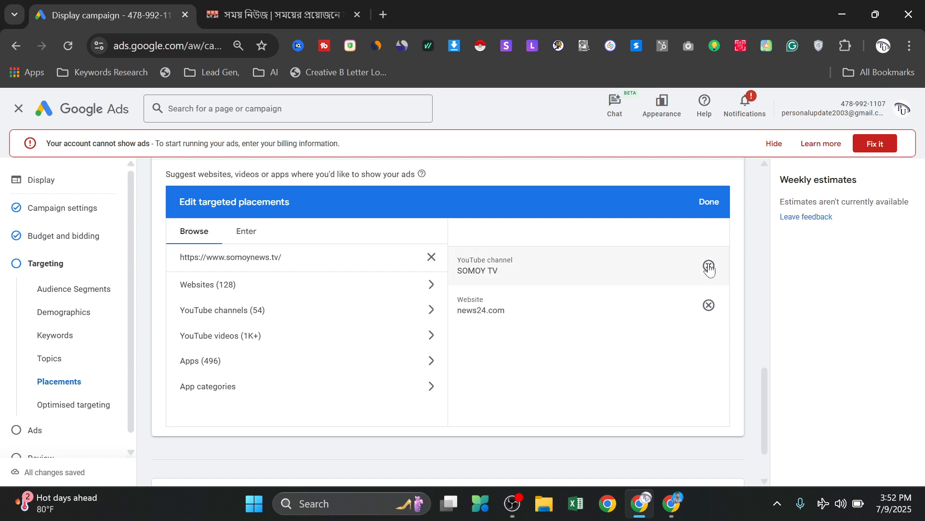
{"action": "left_click", "coordinate": [709, 267]}
{"action": "left_click", "coordinate": [709, 267]}
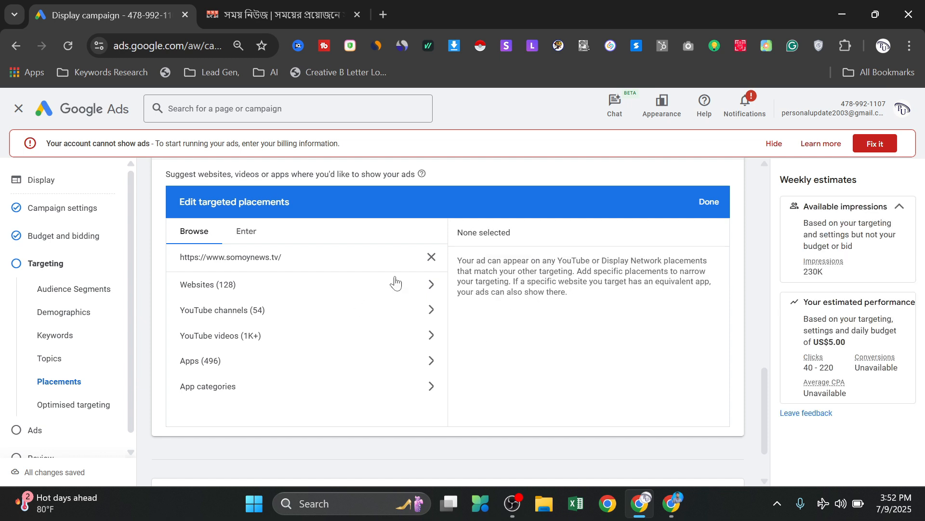
{"action": "left_click", "coordinate": [709, 203]}
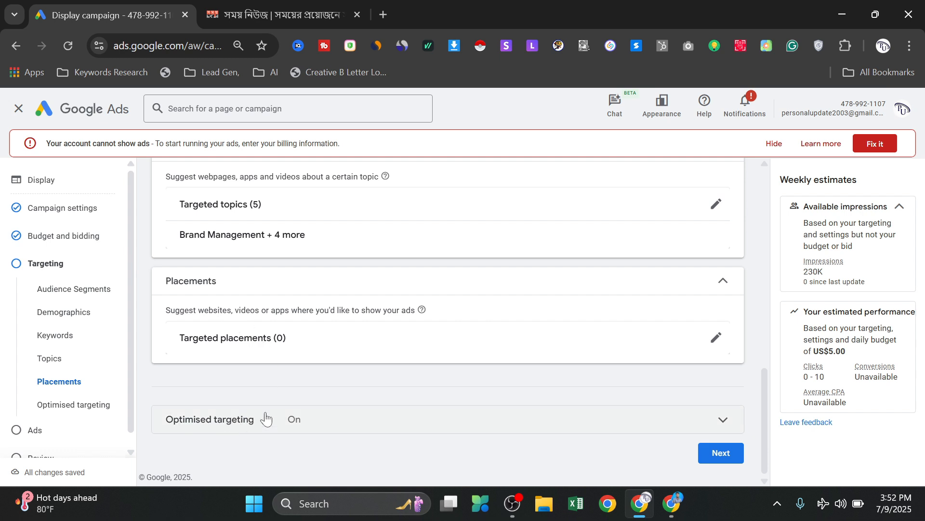
{"action": "left_click", "coordinate": [710, 452]}
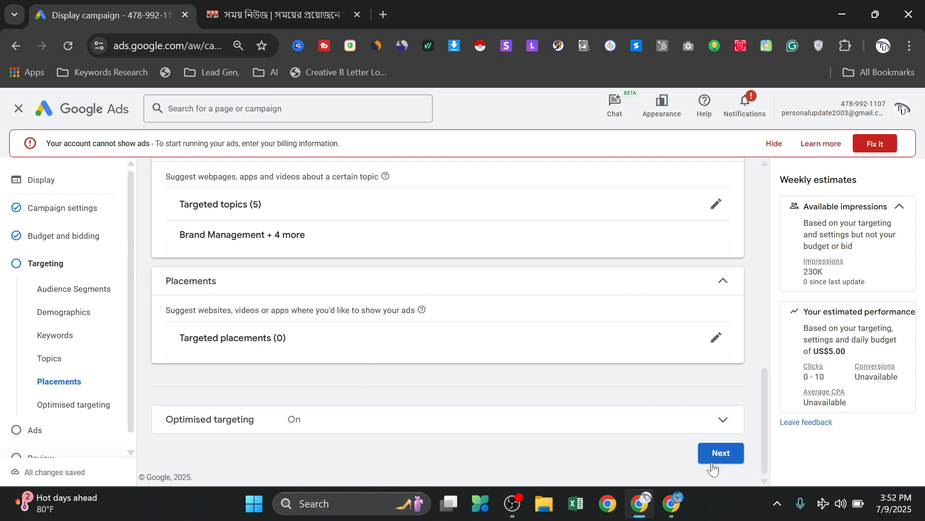
{"action": "left_click", "coordinate": [726, 455]}
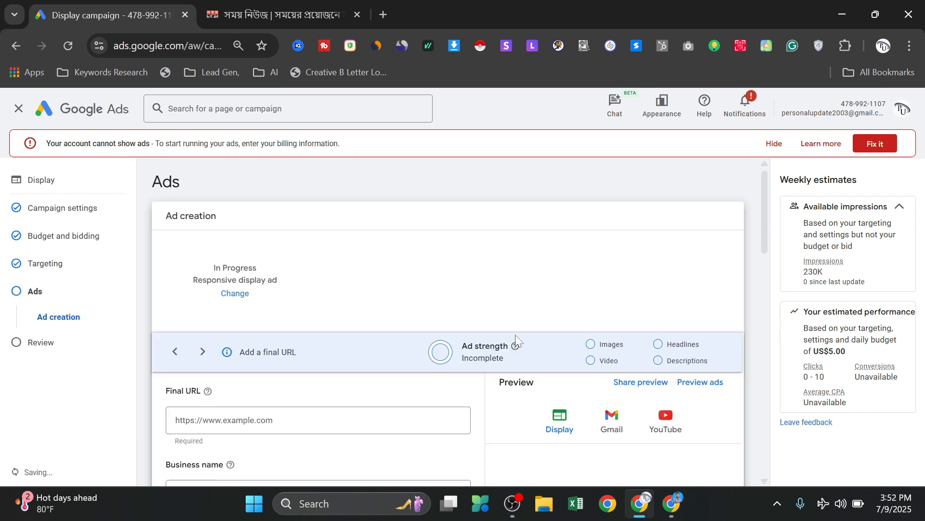
{"action": "scroll", "coordinate": [418, 227], "scroll_direction": "down", "scroll_amount": 3}
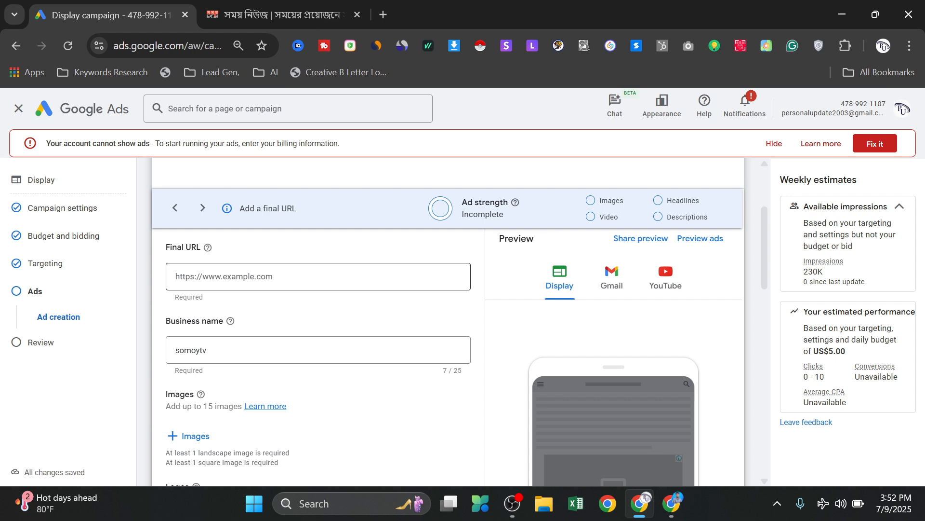
{"action": "left_click", "coordinate": [204, 276]}
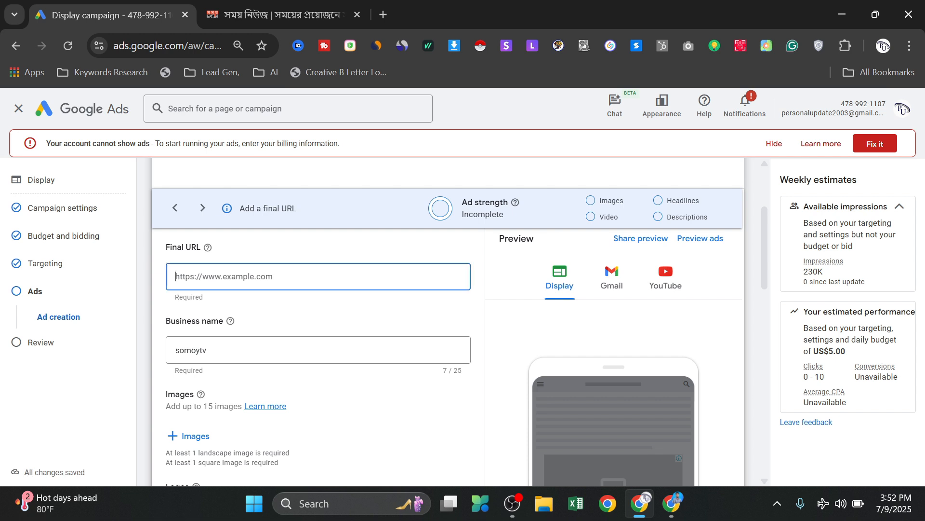
{"action": "type", "text": "https://www.somoynews.tv/"}
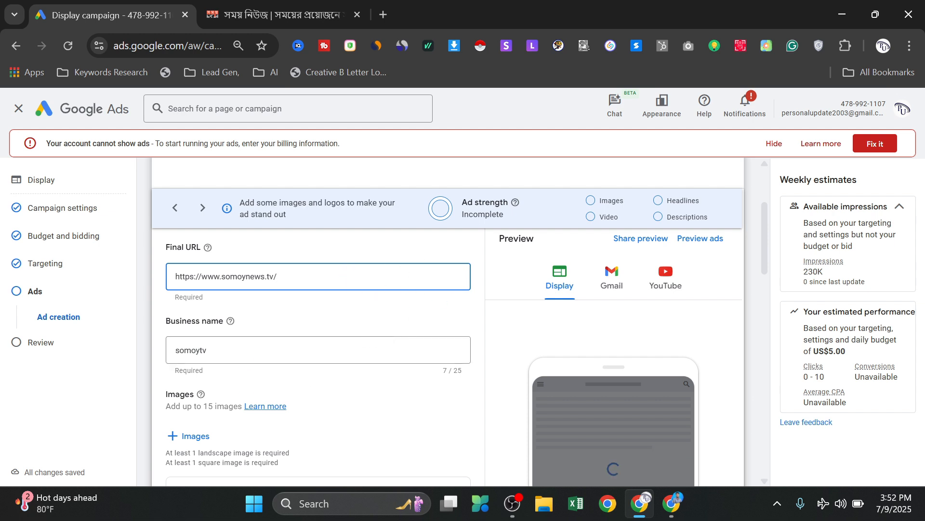
{"action": "left_click", "coordinate": [243, 354]}
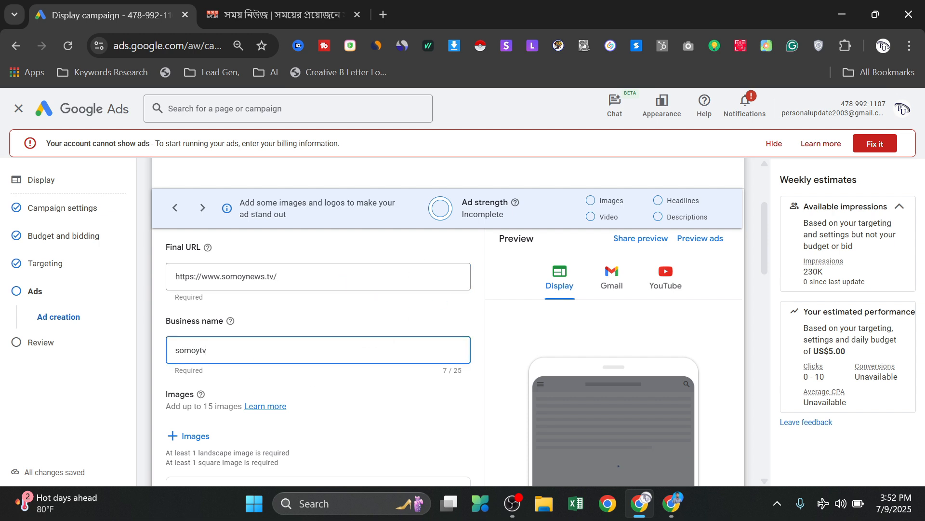
- Add the blue and the first red Breaking News free stock images to the ad and check the image upload option
{"action": "scroll", "coordinate": [183, 262], "scroll_direction": "down", "scroll_amount": 2}
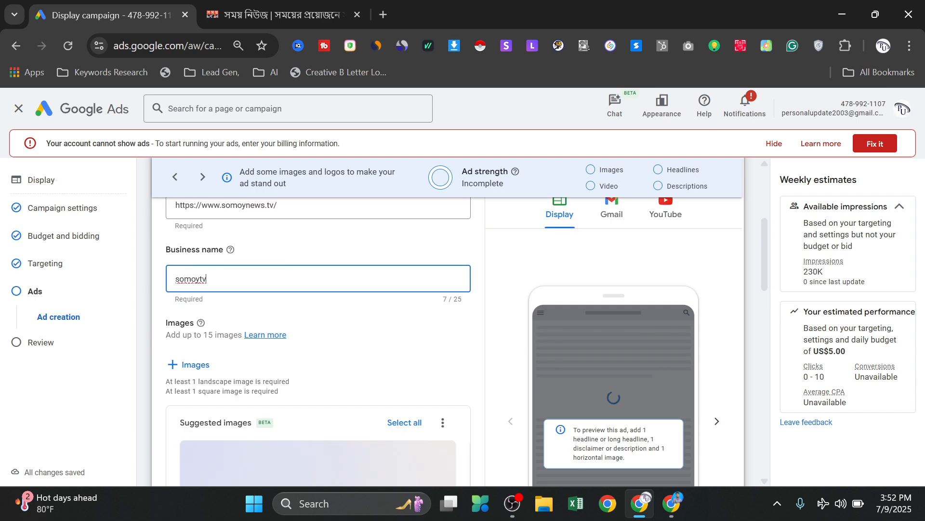
{"action": "left_click", "coordinate": [178, 365]}
{"action": "scroll", "coordinate": [523, 232], "scroll_direction": "down", "scroll_amount": 5}
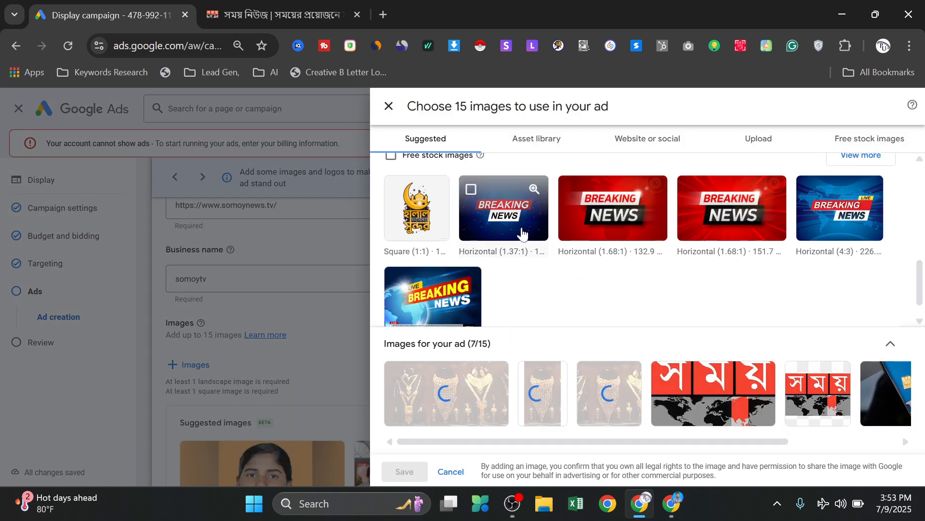
{"action": "left_click", "coordinate": [471, 190]}
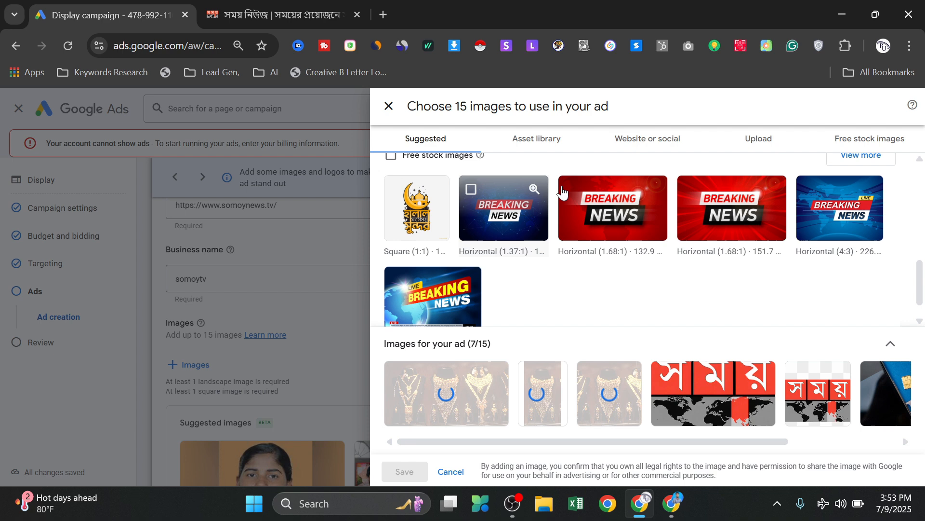
{"action": "left_click", "coordinate": [592, 187]}
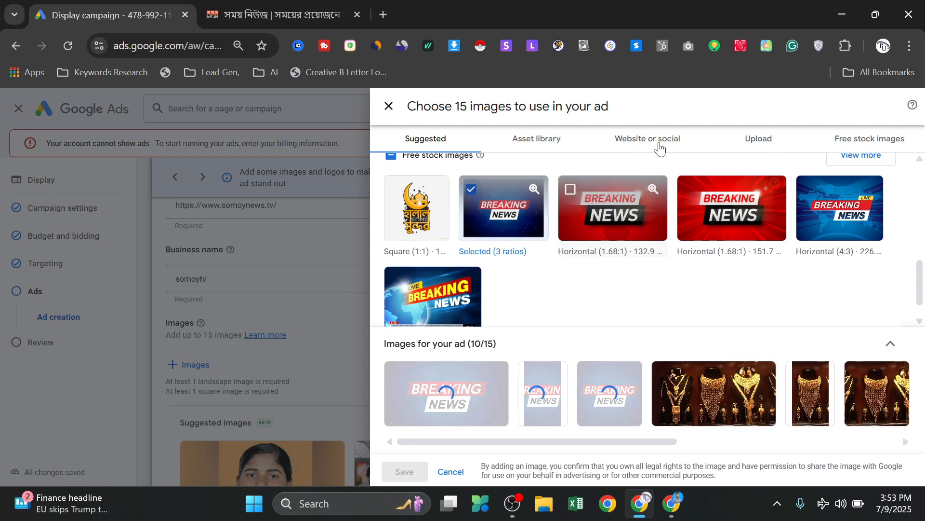
{"action": "left_click", "coordinate": [777, 140]}
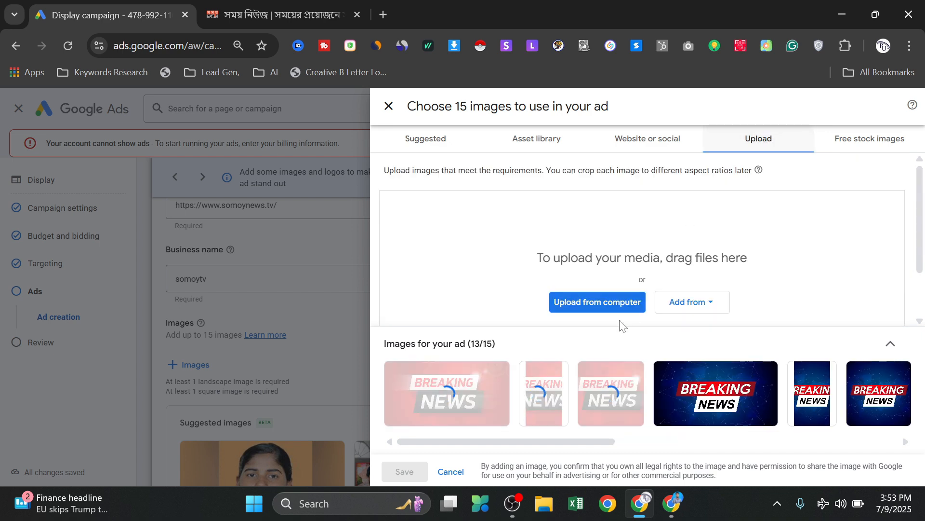
{"action": "scroll", "coordinate": [644, 264], "scroll_direction": "down", "scroll_amount": 2}
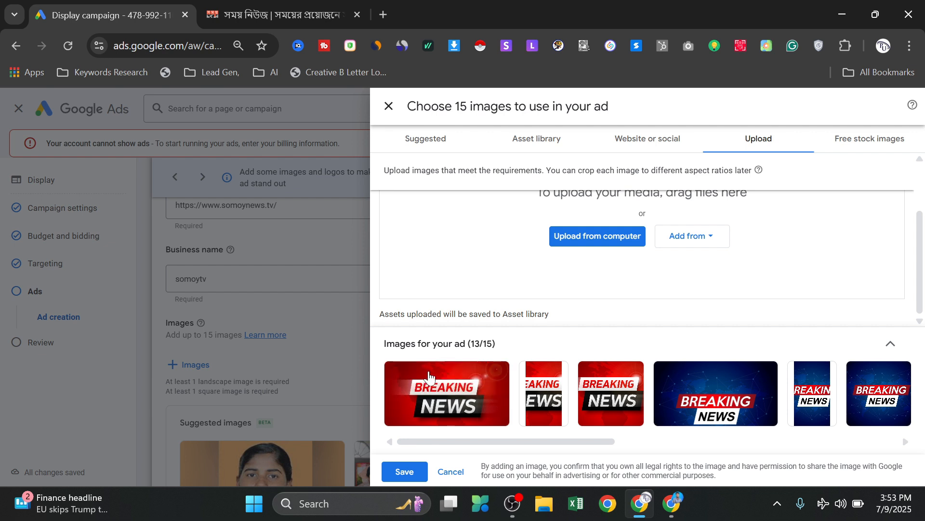
- Open the crop options for the first red Breaking News image and shift its 1:1 crop slightly to the right
{"action": "left_click", "coordinate": [398, 373]}
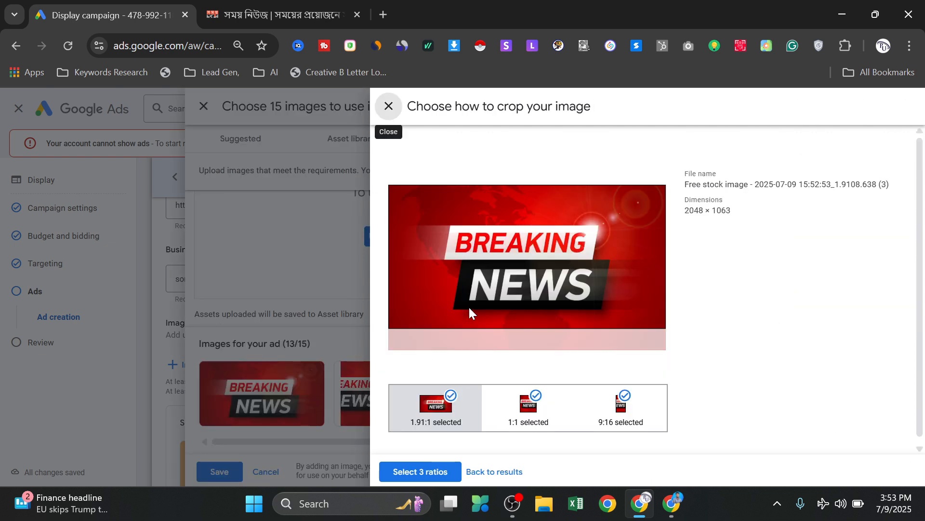
{"action": "mouse_move", "coordinate": [448, 412]}
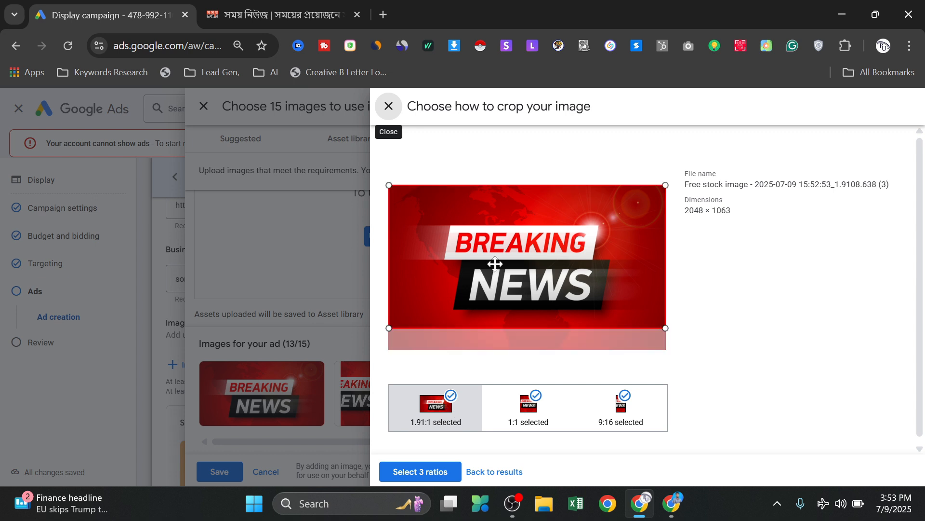
{"action": "left_click", "coordinate": [538, 241]}
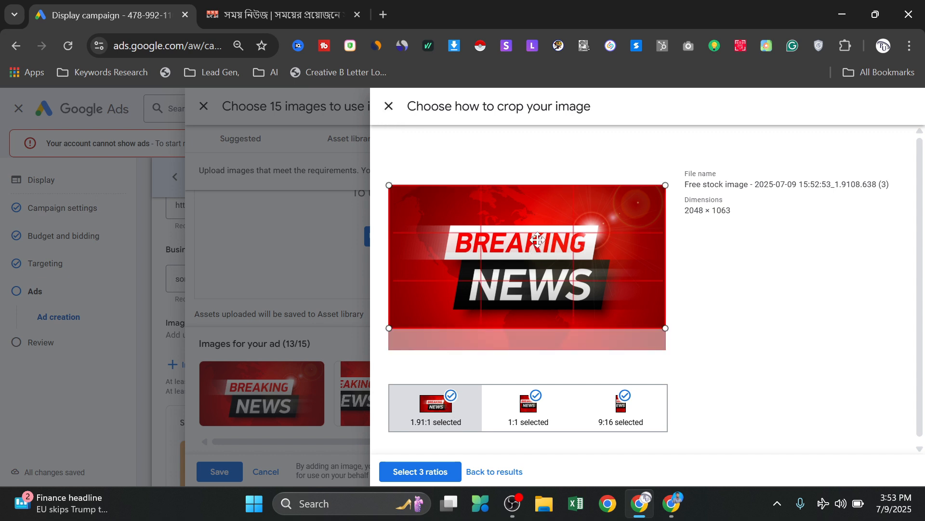
{"action": "left_click", "coordinate": [531, 415]}
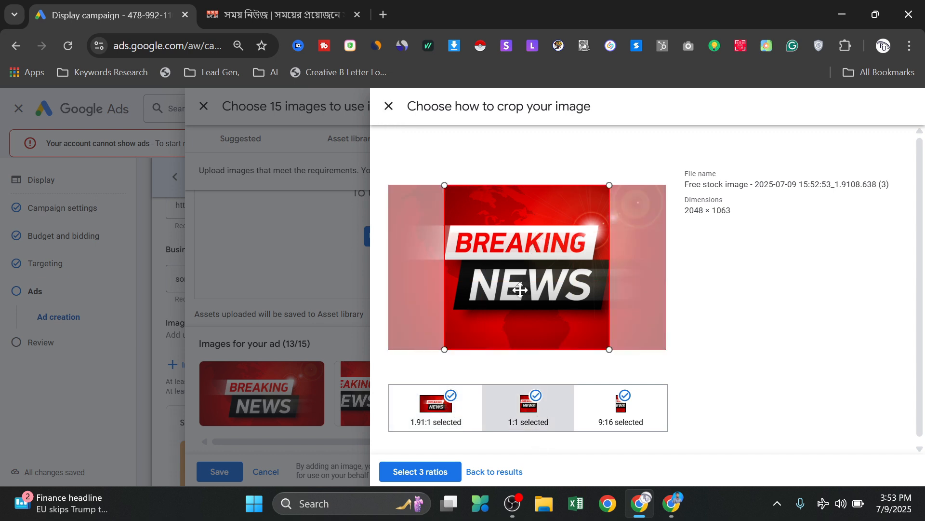
{"action": "left_click_drag", "start_coordinate": [567, 293], "coordinate": [569, 293]}
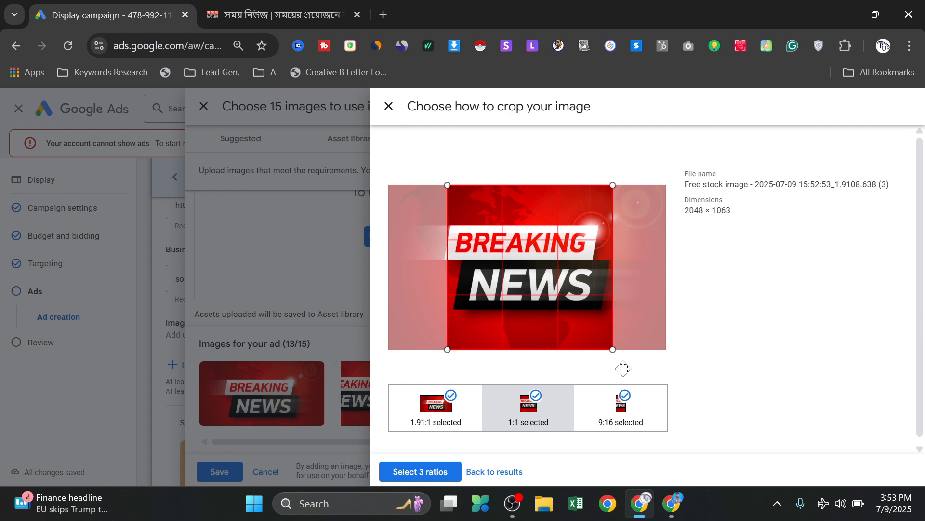
- Move the red image's 9:16 crop left over the start of the NEWS text, apply all three ratios and save the ad images
{"action": "left_click", "coordinate": [631, 425]}
{"action": "left_click", "coordinate": [632, 429]}
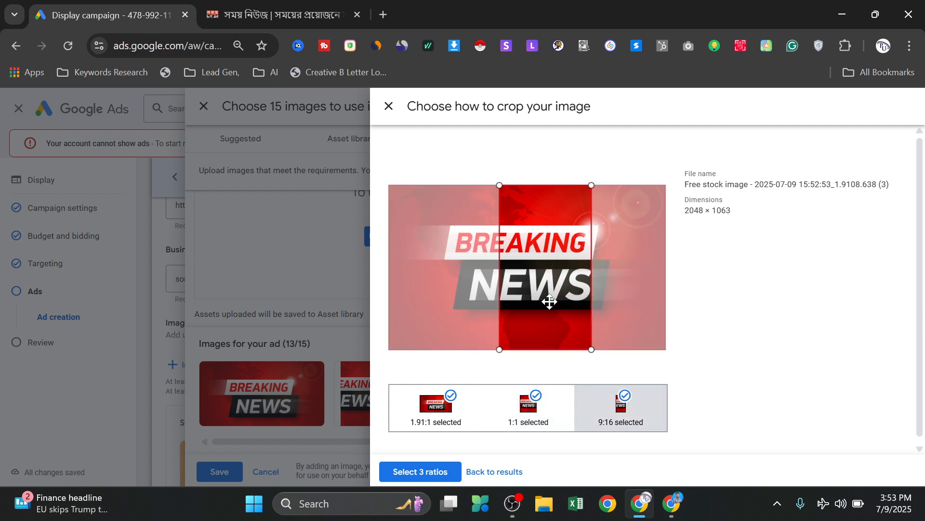
{"action": "left_click_drag", "start_coordinate": [546, 293], "coordinate": [511, 288]}
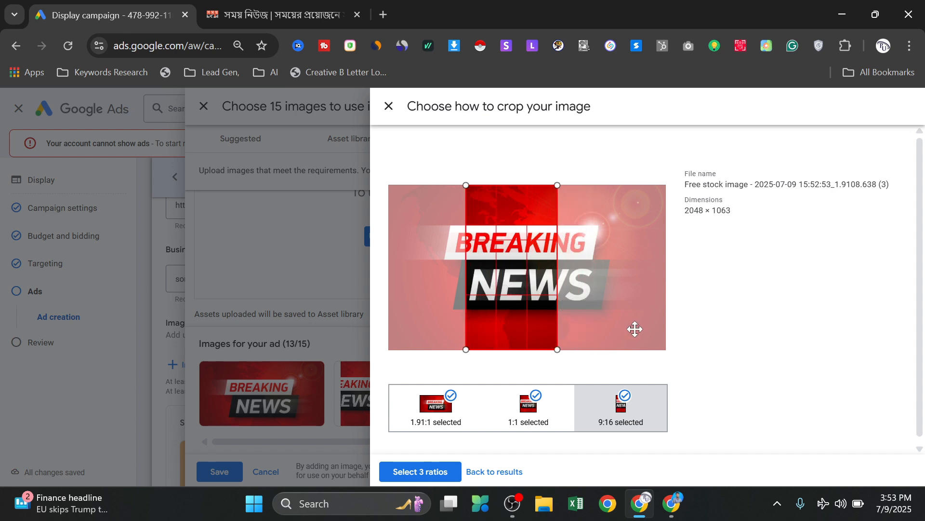
{"action": "left_click", "coordinate": [450, 470]}
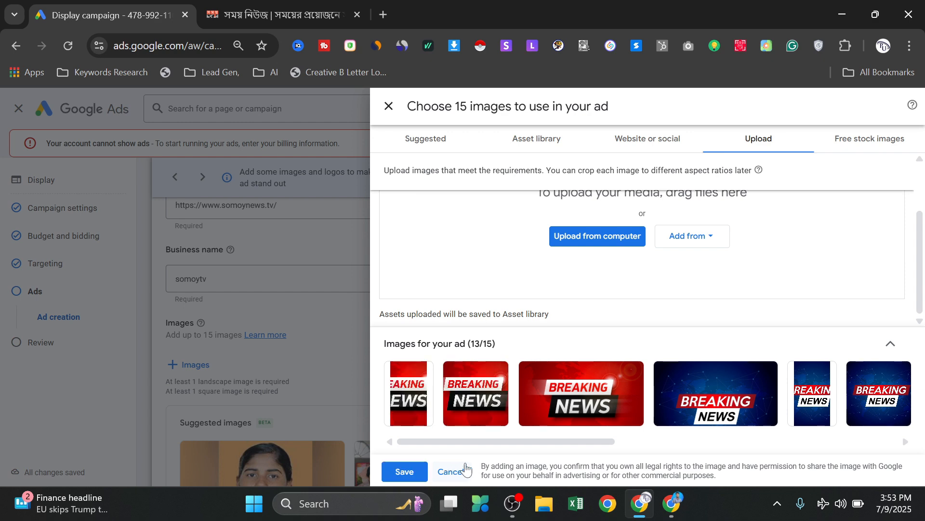
{"action": "left_click", "coordinate": [405, 471]}
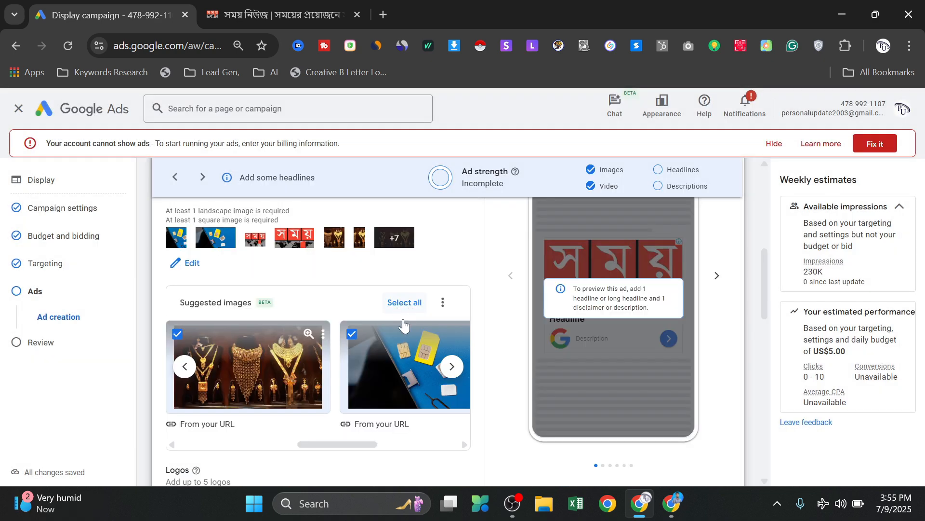
{"action": "scroll", "coordinate": [409, 372], "scroll_direction": "up", "scroll_amount": 5}
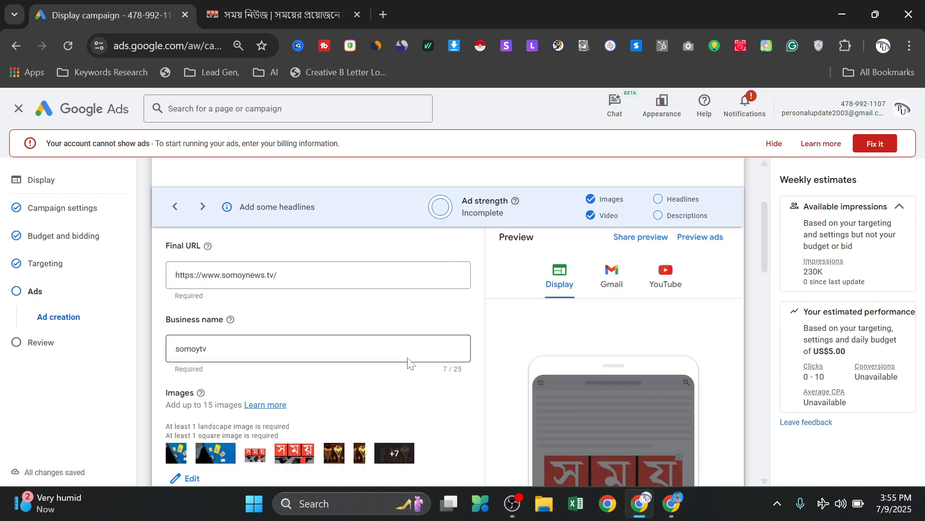
{"action": "scroll", "coordinate": [300, 376], "scroll_direction": "down", "scroll_amount": 3}
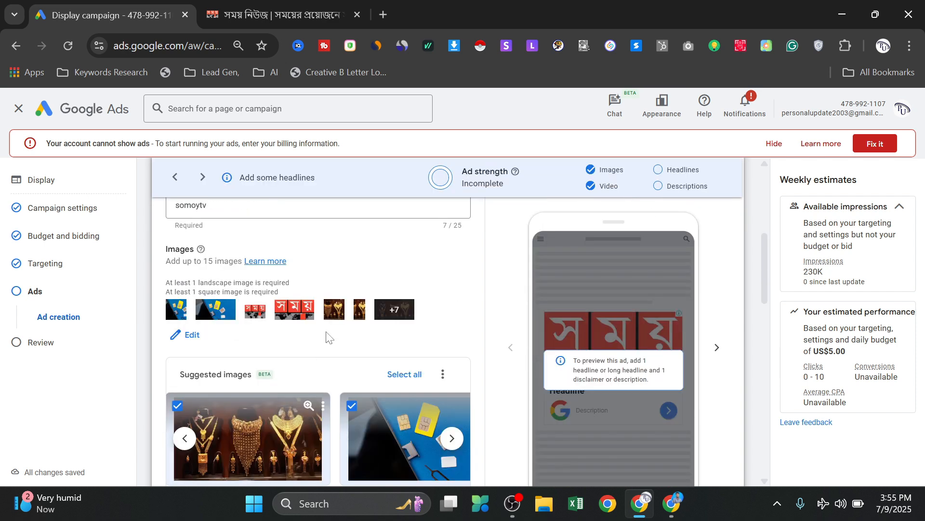
{"action": "scroll", "coordinate": [327, 337], "scroll_direction": "down", "scroll_amount": 6}
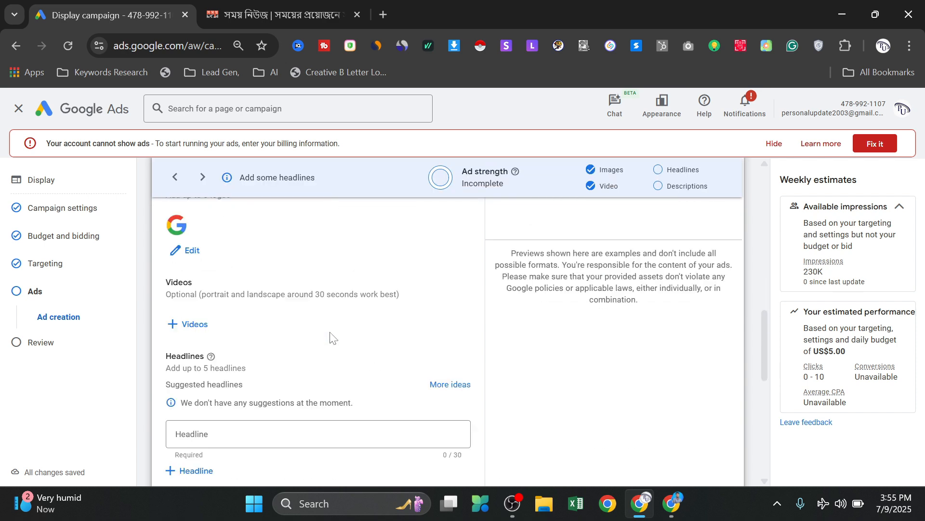
{"action": "scroll", "coordinate": [207, 294], "scroll_direction": "up", "scroll_amount": 3}
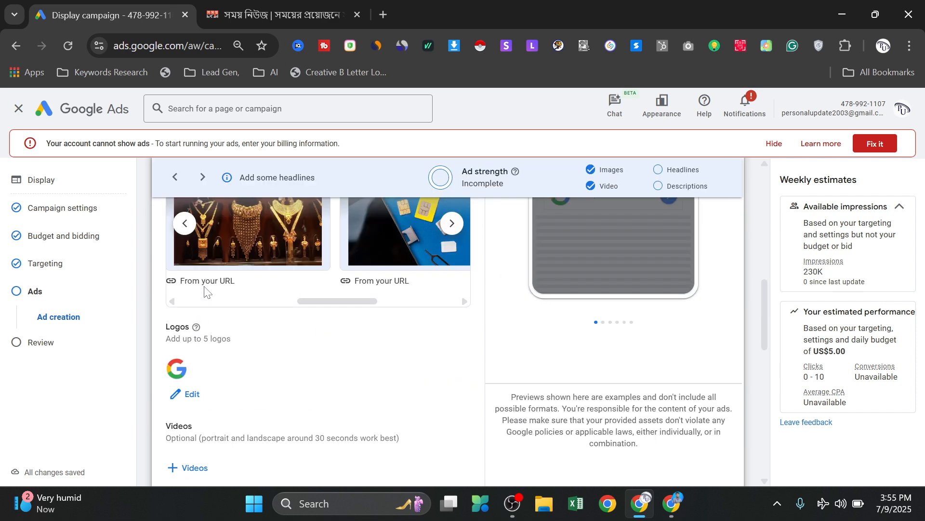
{"action": "left_click", "coordinate": [185, 398]}
{"action": "left_click", "coordinate": [828, 145]}
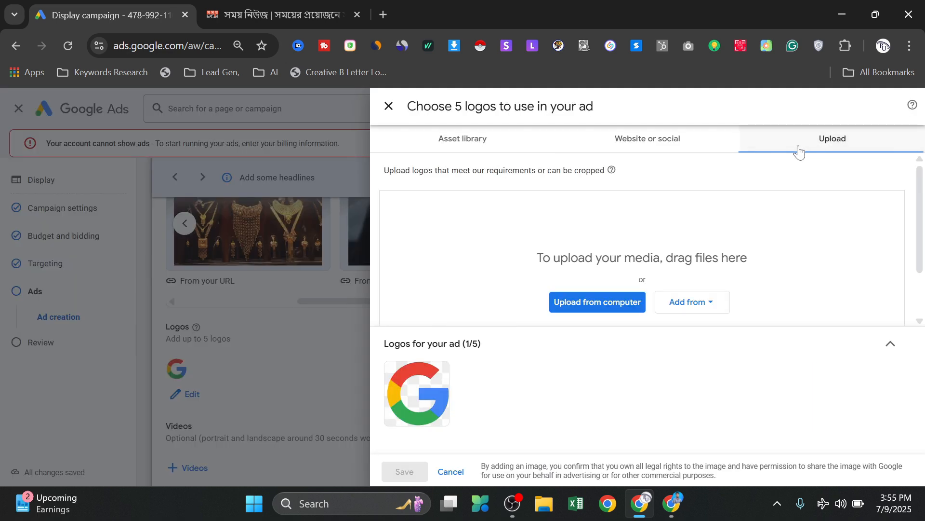
{"action": "left_click", "coordinate": [659, 145]}
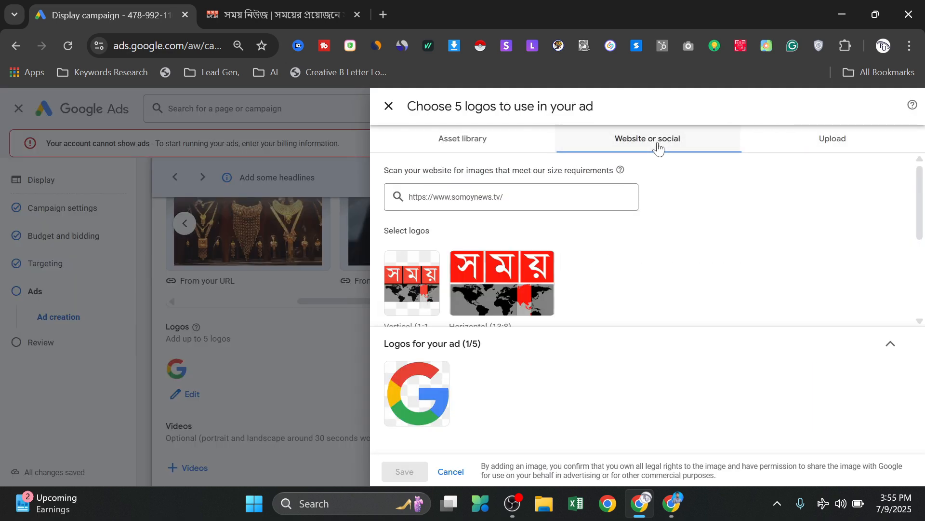
{"action": "left_click", "coordinate": [413, 275]}
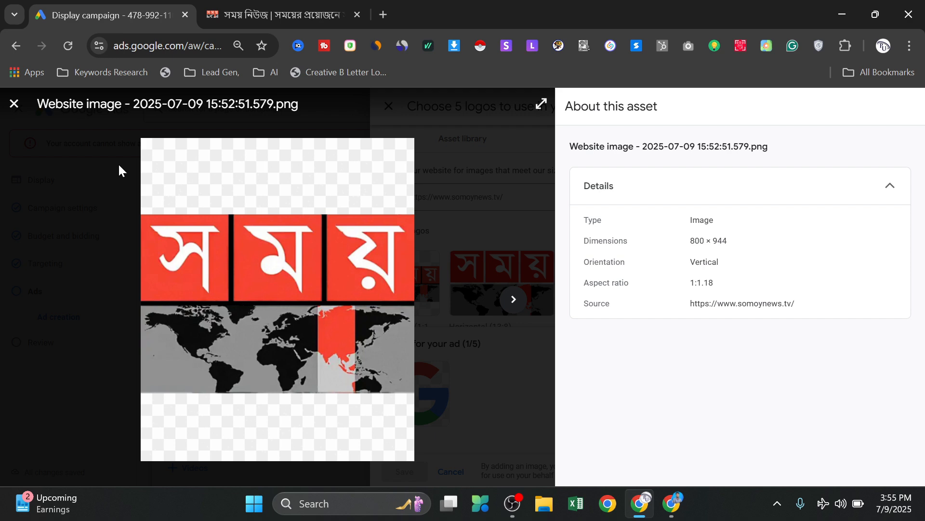
{"action": "left_click", "coordinate": [13, 104]}
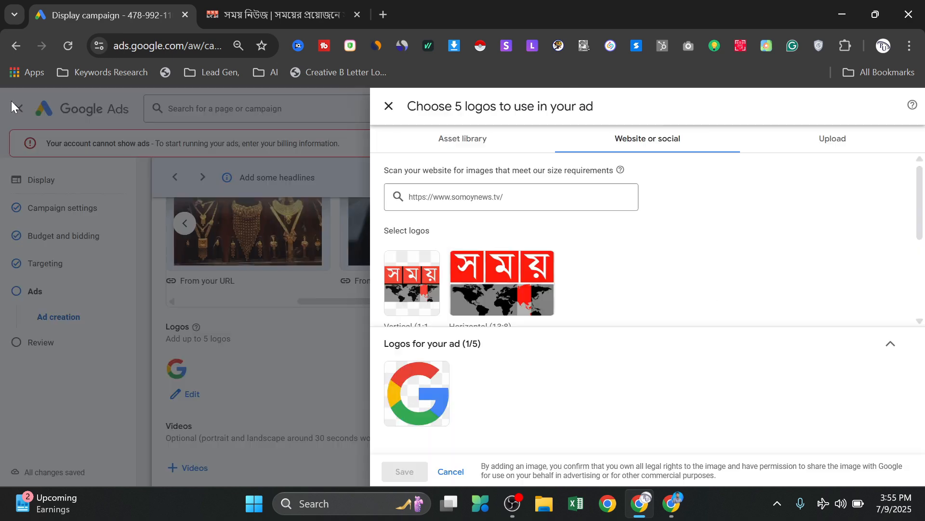
{"action": "left_click", "coordinate": [399, 269]}
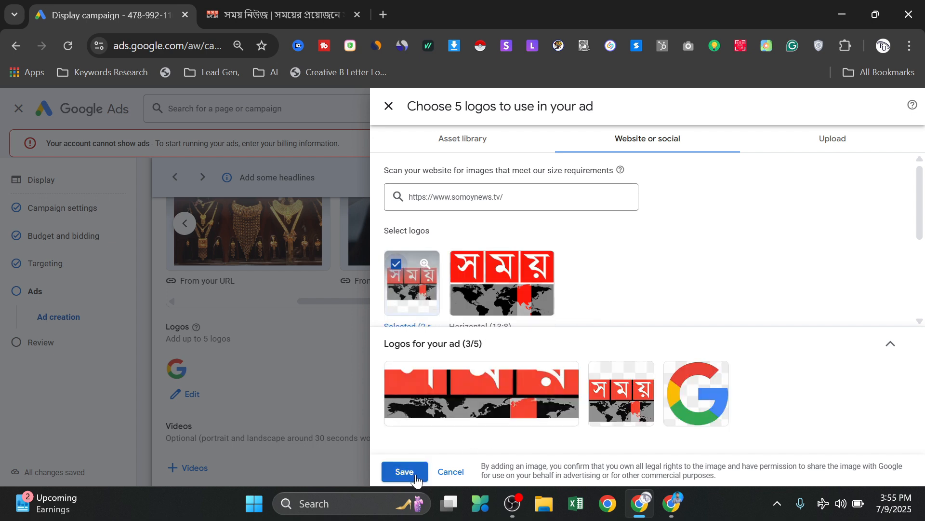
{"action": "left_click", "coordinate": [404, 472]}
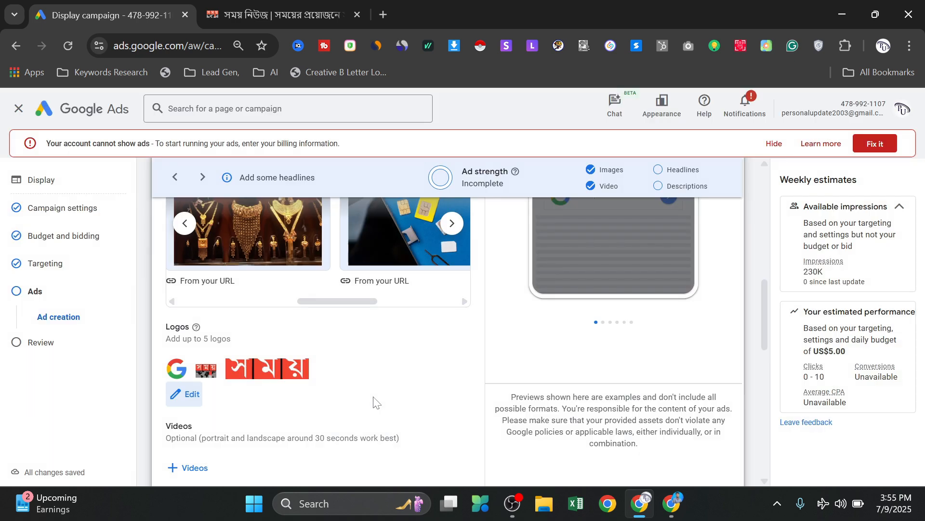
- Add the Google Ads, Text to Video and App Promotion videos from the asset library to the ad and save
{"action": "scroll", "coordinate": [345, 380], "scroll_direction": "down", "scroll_amount": 3}
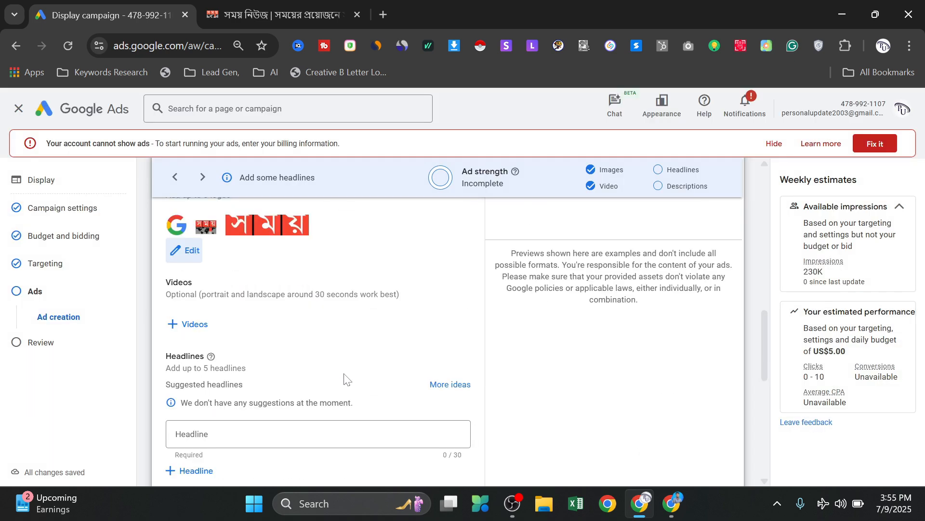
{"action": "left_click", "coordinate": [205, 329]}
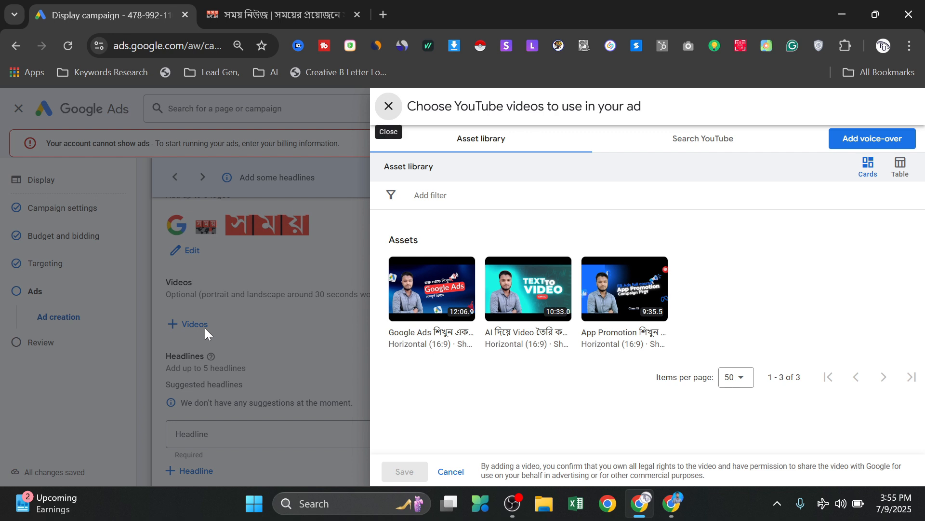
{"action": "left_click", "coordinate": [400, 269]}
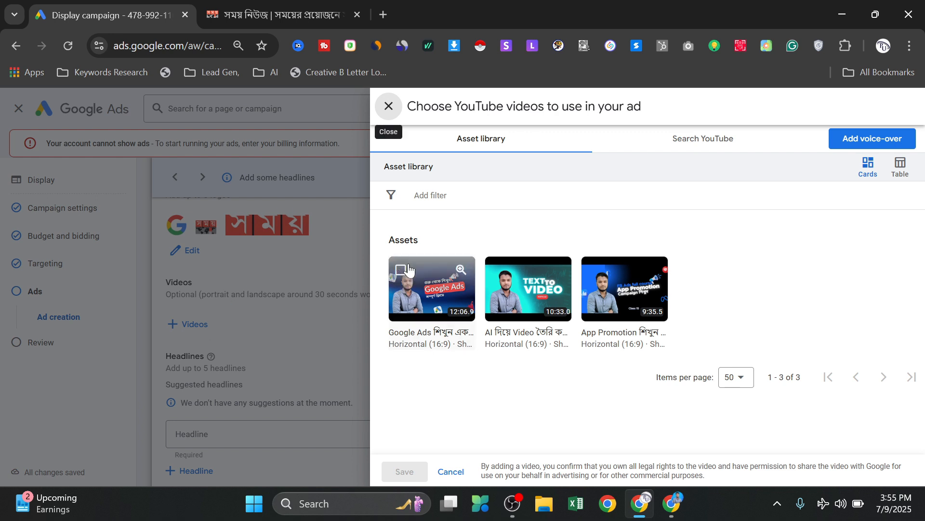
{"action": "left_click", "coordinate": [497, 269]}
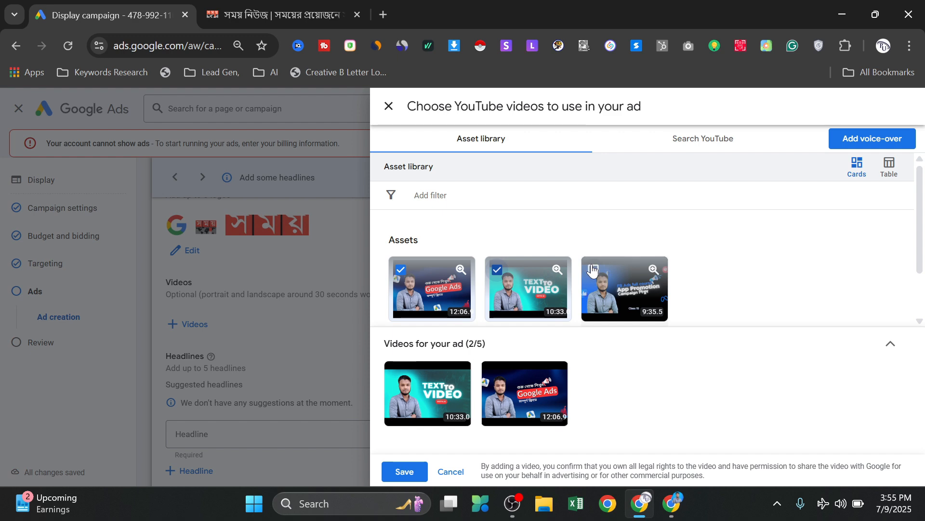
{"action": "left_click", "coordinate": [593, 269]}
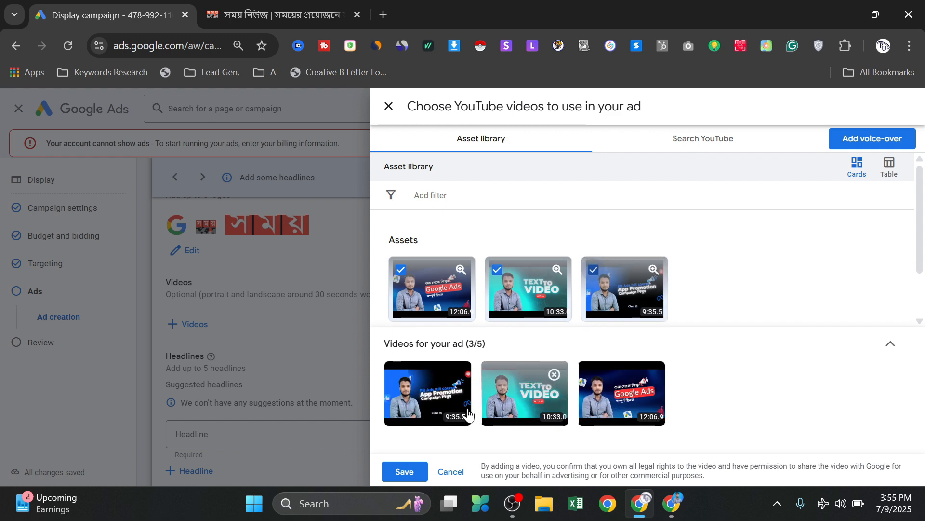
{"action": "left_click", "coordinate": [418, 472]}
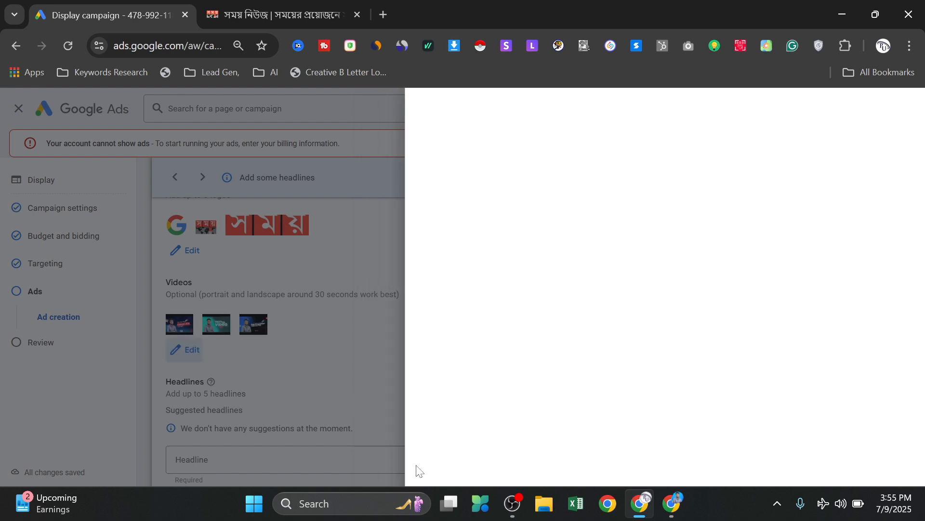
- Check the headlines on the Somoy News site, return to the ad and paste the Bengali phrase about a Jubo Dal worker's killing as first headline
{"action": "scroll", "coordinate": [237, 348], "scroll_direction": "down", "scroll_amount": 1}
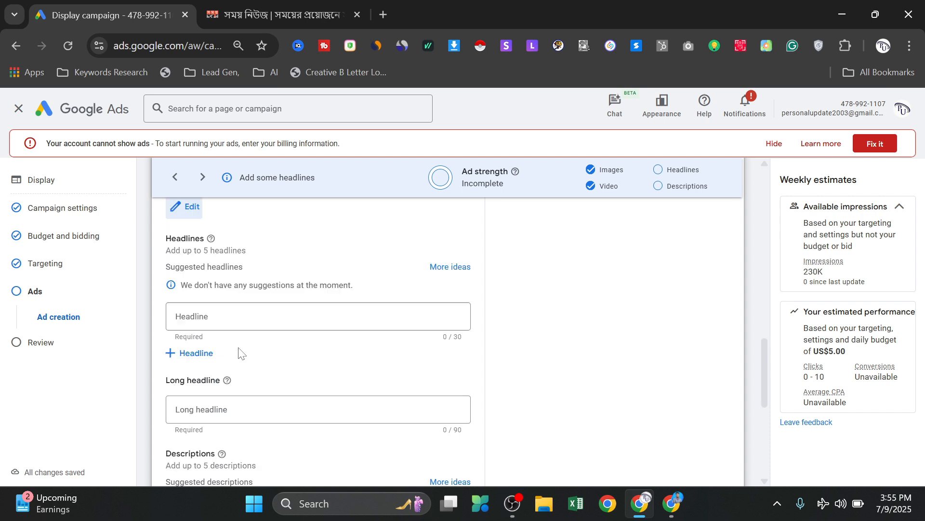
{"action": "left_click", "coordinate": [245, 318]}
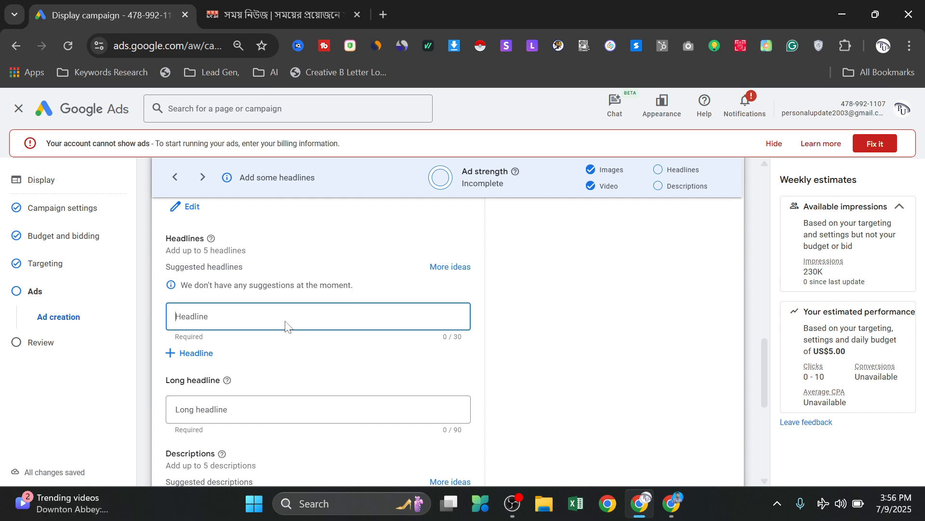
{"action": "left_click", "coordinate": [320, 6]}
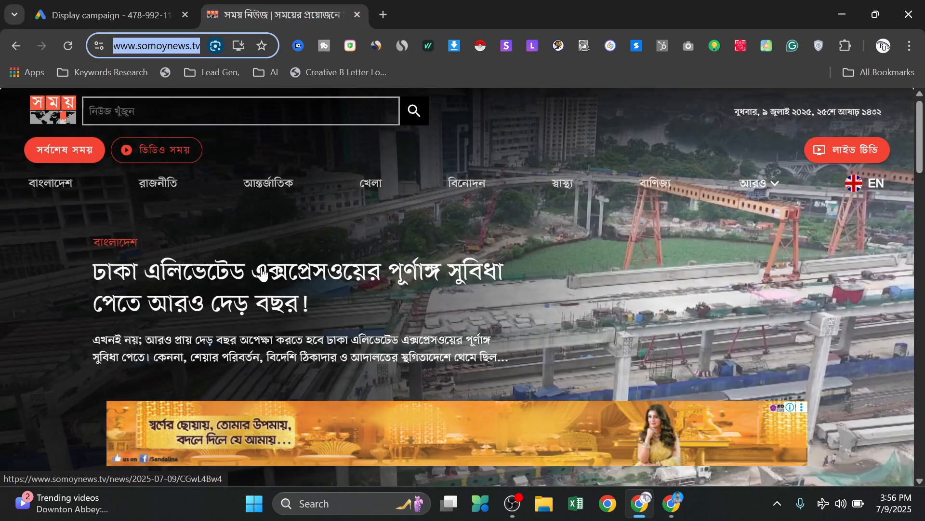
{"action": "left_click", "coordinate": [81, 263]}
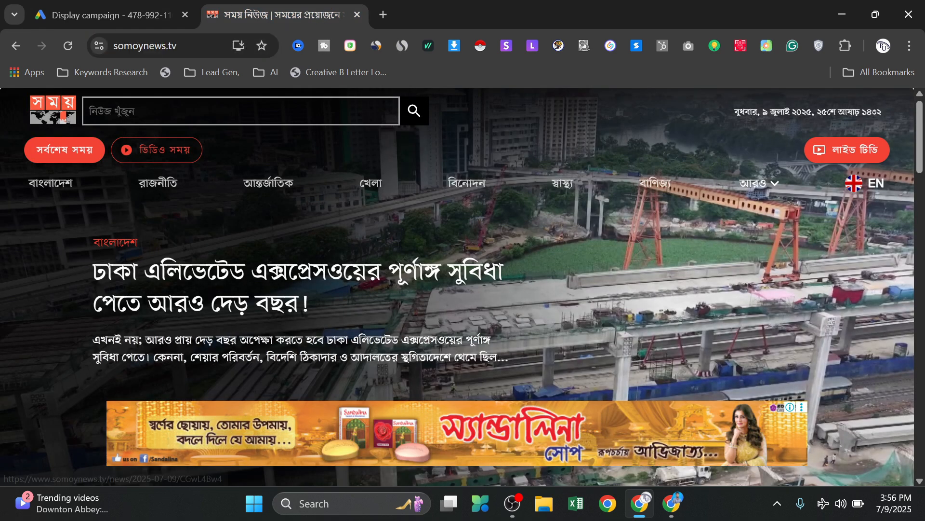
{"action": "left_click_drag", "start_coordinate": [80, 262], "coordinate": [244, 270]}
{"action": "left_click", "coordinate": [71, 312]}
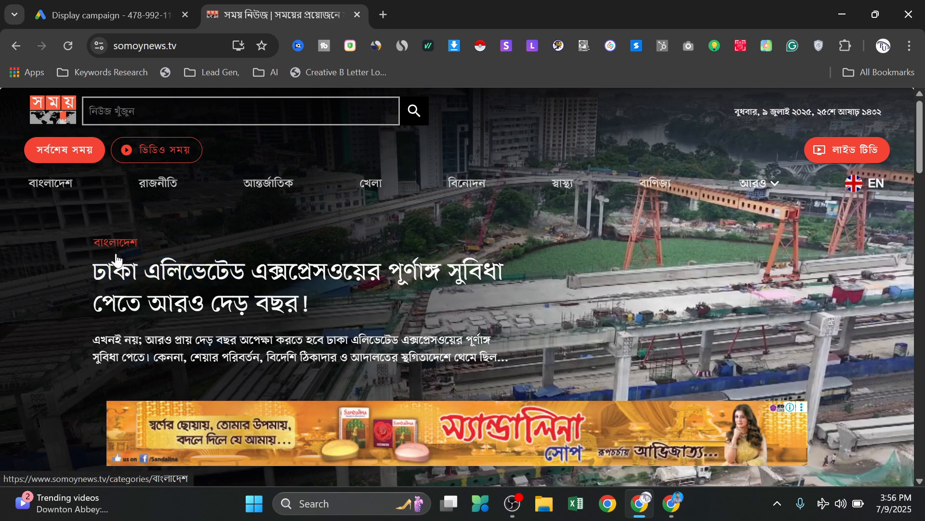
{"action": "key", "text": "ctrl+Tab"}
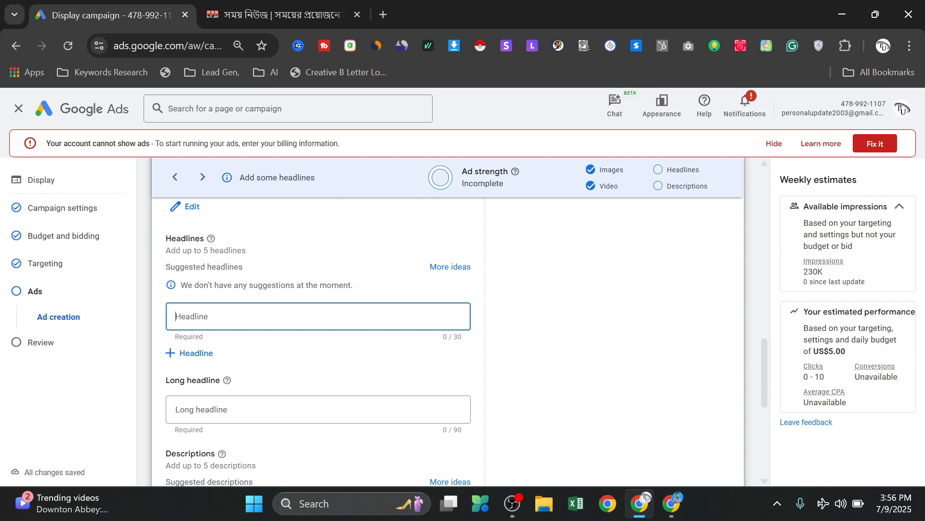
{"action": "type", "text": "যুবদল কর্মী আরিফ হত্যায়"}
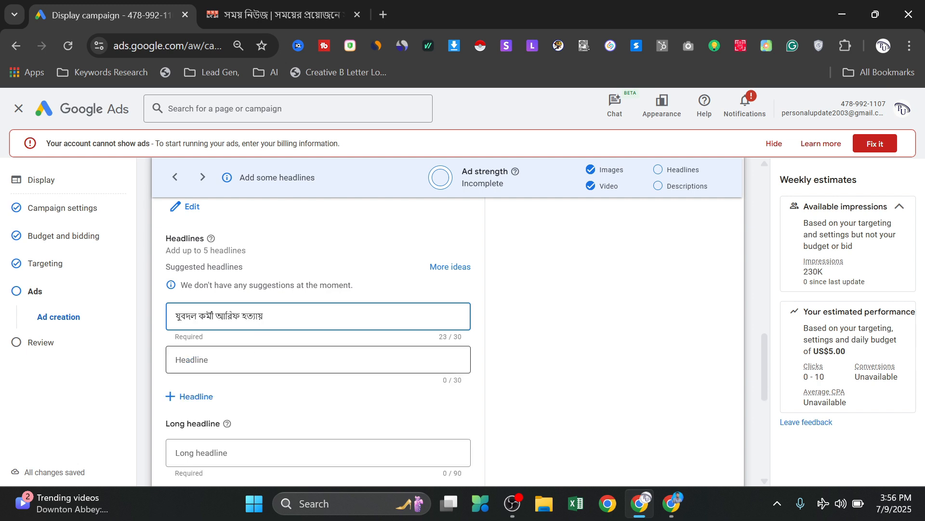
- Paste the same Bengali phrase about the Jubo Dal worker's killing as the ad's second headline
{"action": "left_click", "coordinate": [227, 349]}
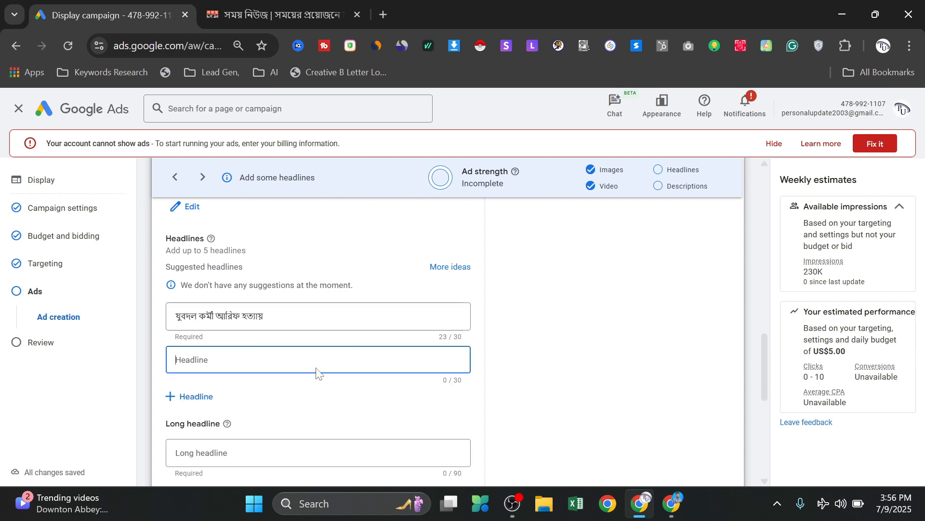
{"action": "scroll", "coordinate": [317, 374], "scroll_direction": "down", "scroll_amount": 2}
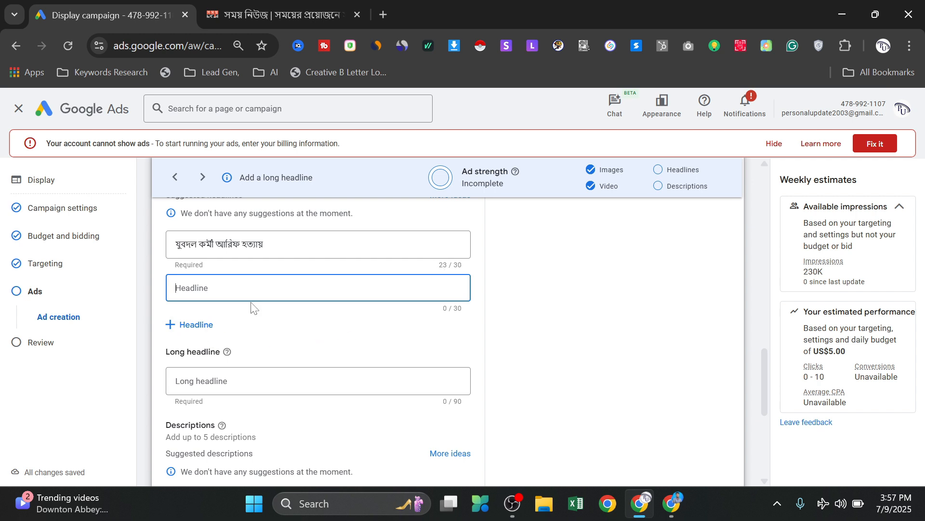
{"action": "scroll", "coordinate": [254, 307], "scroll_direction": "up", "scroll_amount": 2}
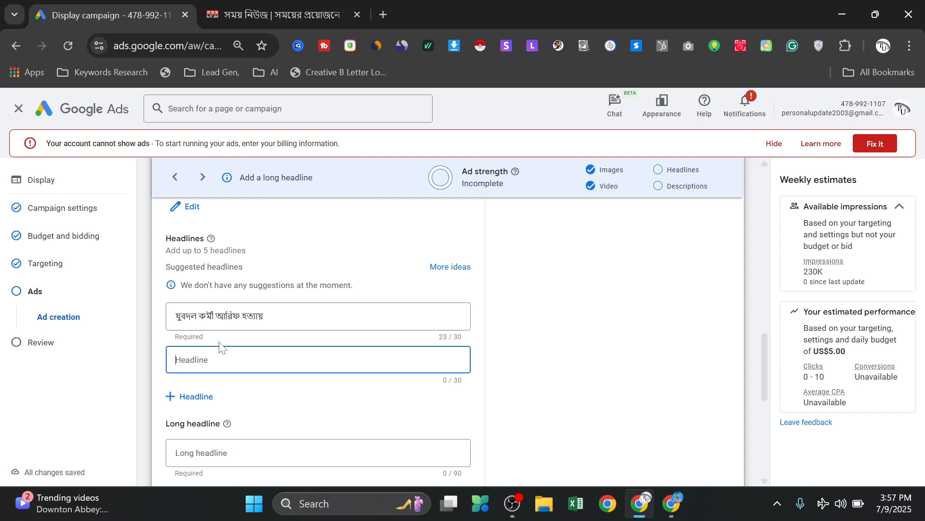
{"action": "type", "text": "যুবদল কর্মী আরিফ হত্যায়"}
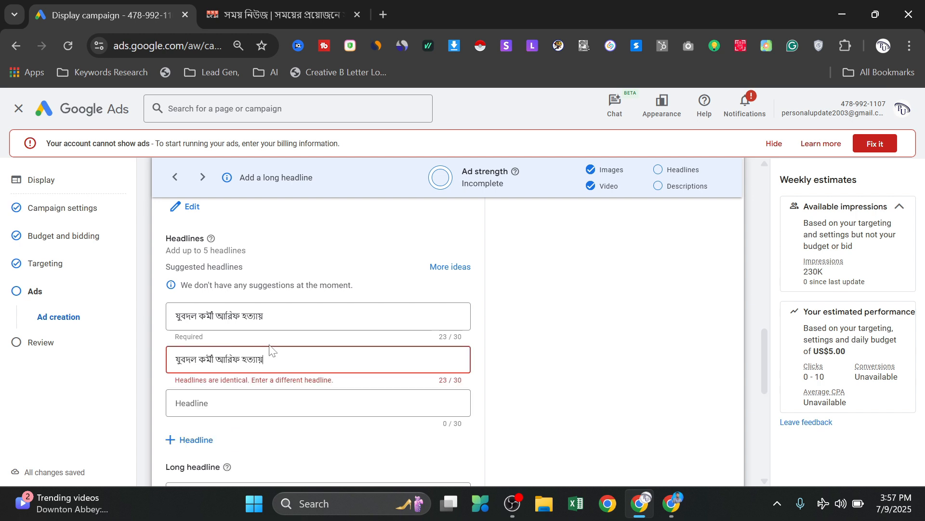
- Shorten the second headline by its final character and paste "টানা বৃষ্টিতে পাহাড় ধসের শঙ্কায় বান্দরবান" as the long headline
{"action": "key", "text": "BackSpace"}
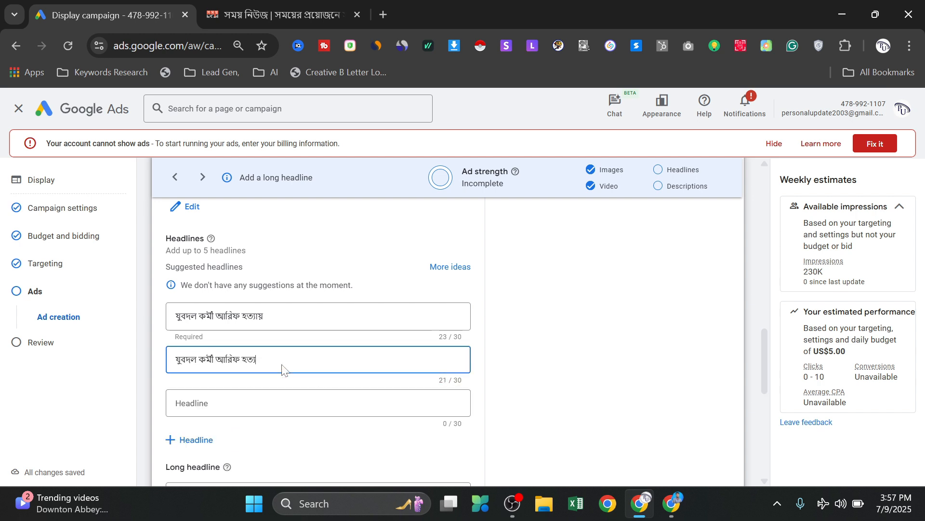
{"action": "scroll", "coordinate": [289, 347], "scroll_direction": "down", "scroll_amount": 2}
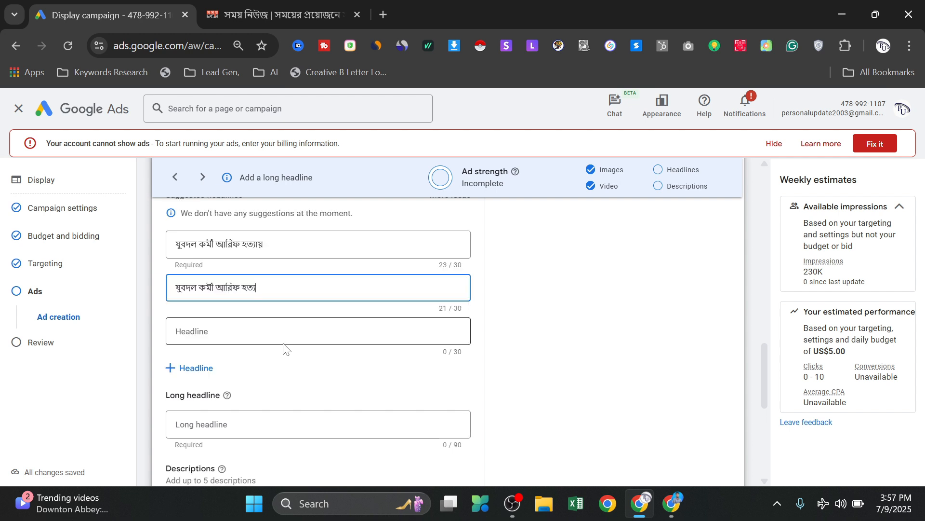
{"action": "scroll", "coordinate": [297, 356], "scroll_direction": "down", "scroll_amount": 4}
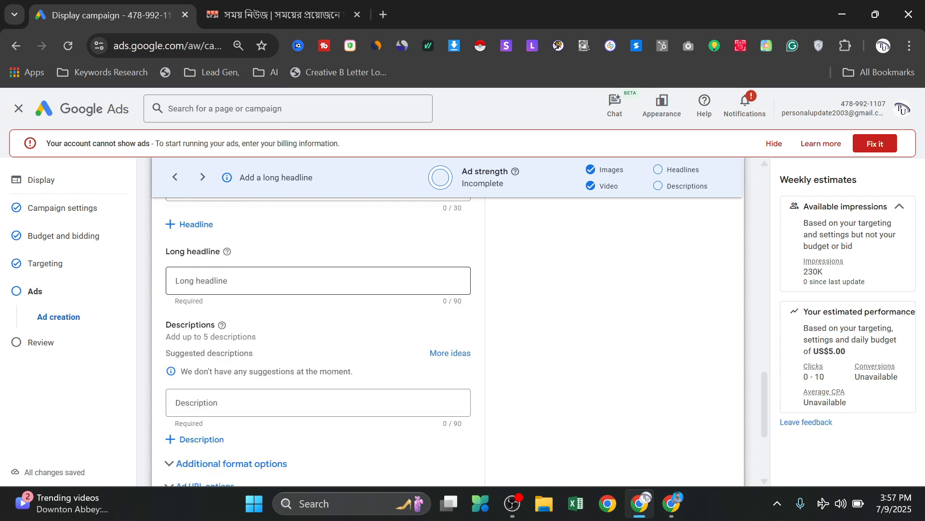
{"action": "left_click", "coordinate": [223, 287]}
{"action": "scroll", "coordinate": [296, 289], "scroll_direction": "down", "scroll_amount": 4}
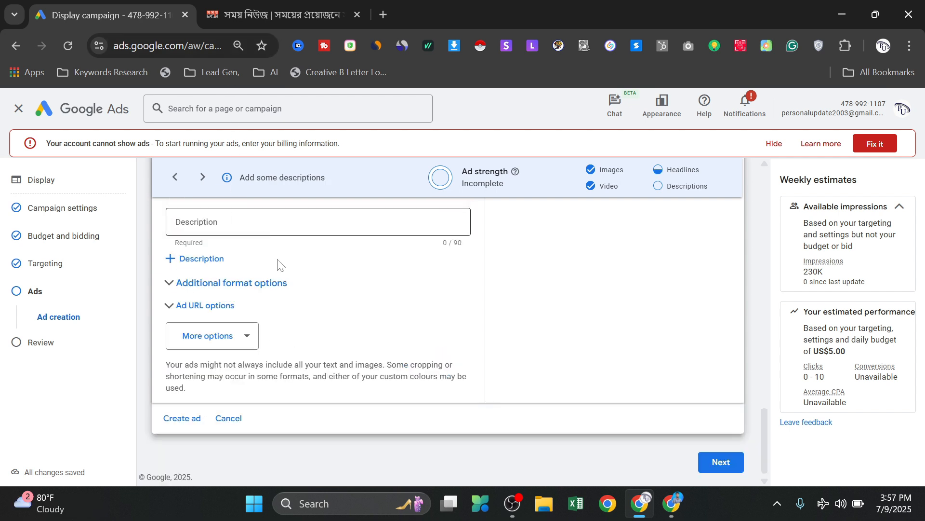
{"action": "scroll", "coordinate": [296, 289], "scroll_direction": "up", "scroll_amount": 3}
{"action": "type", "text": "টানা বৃষ্টিতে পাহাড় ধসের শঙ্কায় বান্দরবান"}
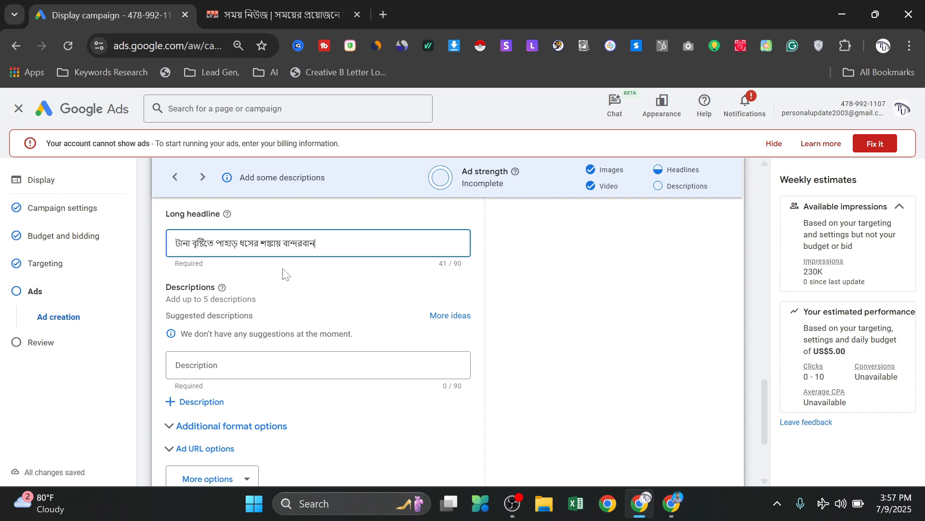
- Look over the ad's description field, additional format options and ad URL options
{"action": "scroll", "coordinate": [246, 364], "scroll_direction": "down", "scroll_amount": 2}
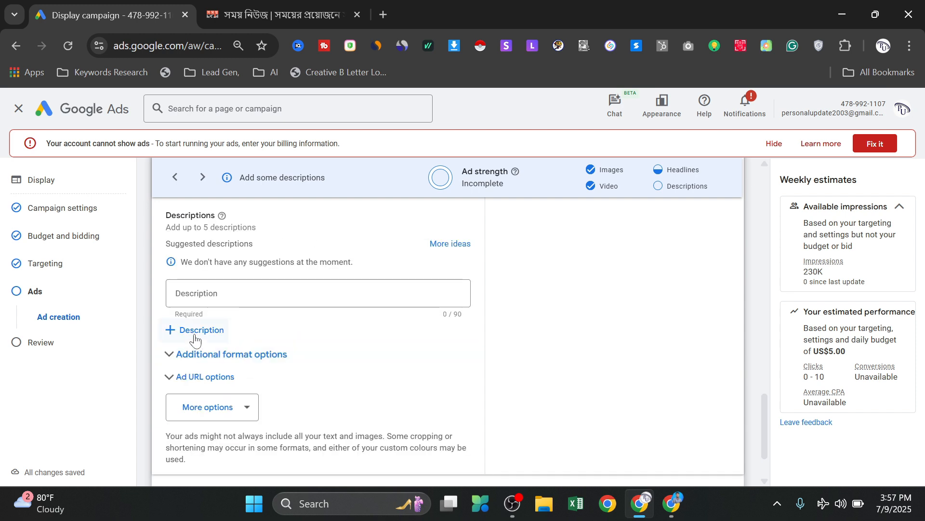
{"action": "left_click", "coordinate": [270, 293]}
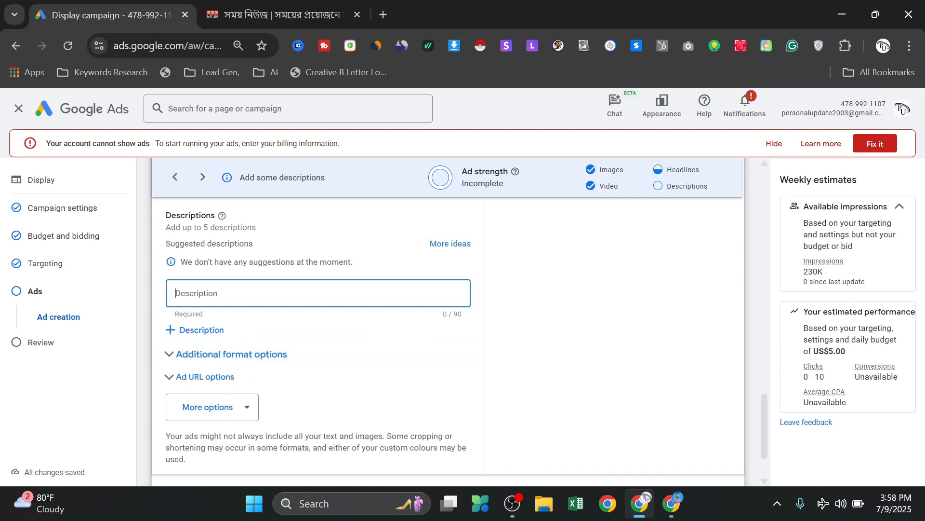
{"action": "left_click", "coordinate": [194, 360]}
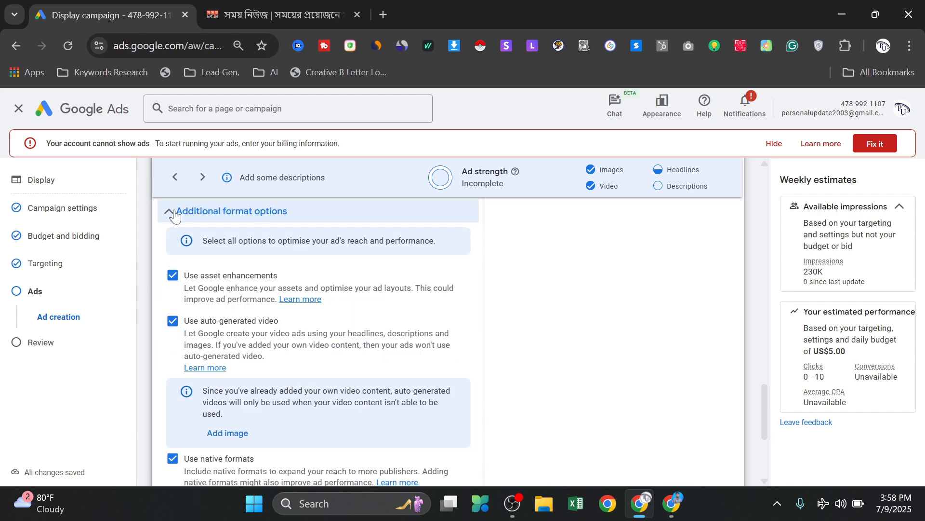
{"action": "left_click", "coordinate": [173, 214]}
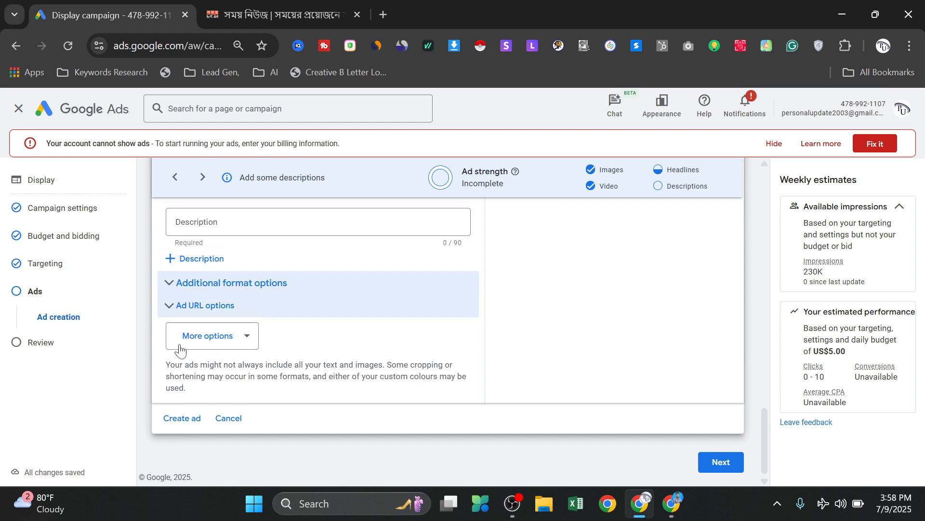
{"action": "left_click", "coordinate": [228, 337]}
{"action": "scroll", "coordinate": [260, 357], "scroll_direction": "down", "scroll_amount": 3}
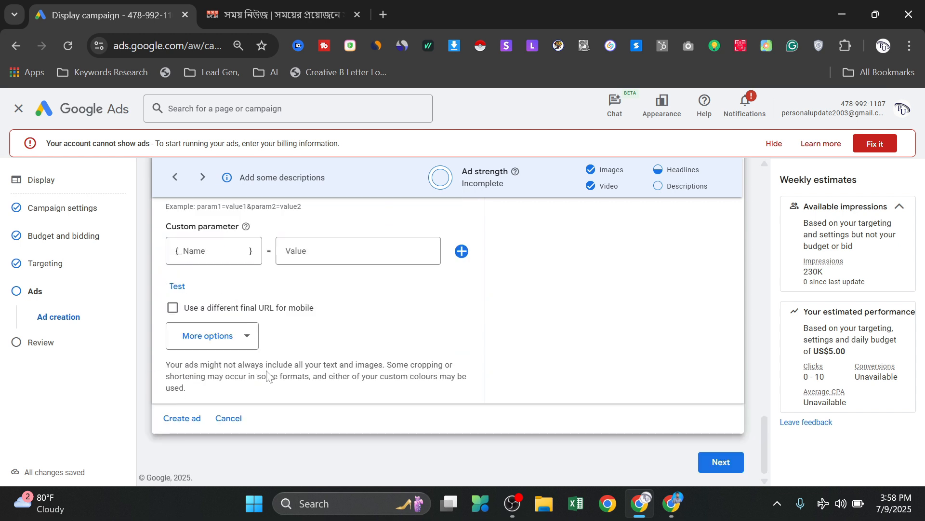
- Add call-to-action text to the responsive display ad and set it to See more
{"action": "left_click", "coordinate": [225, 346]}
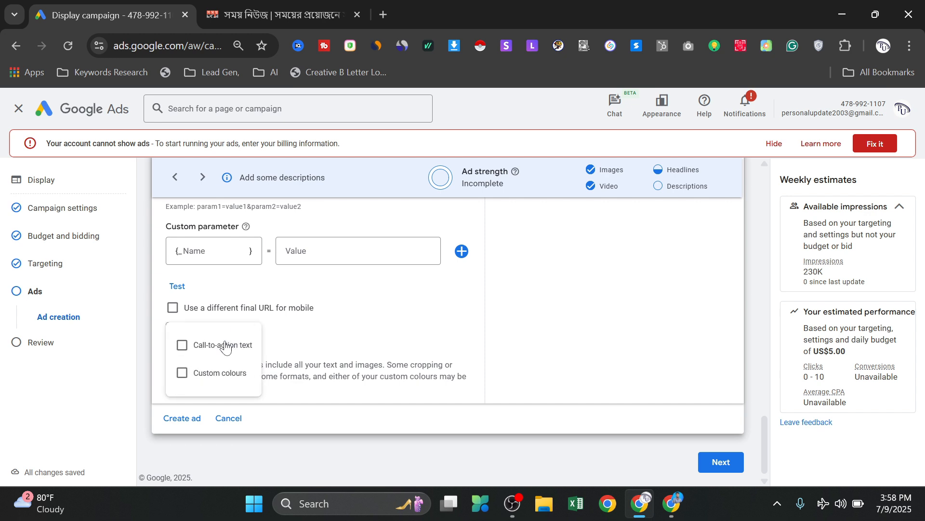
{"action": "left_click", "coordinate": [182, 345]}
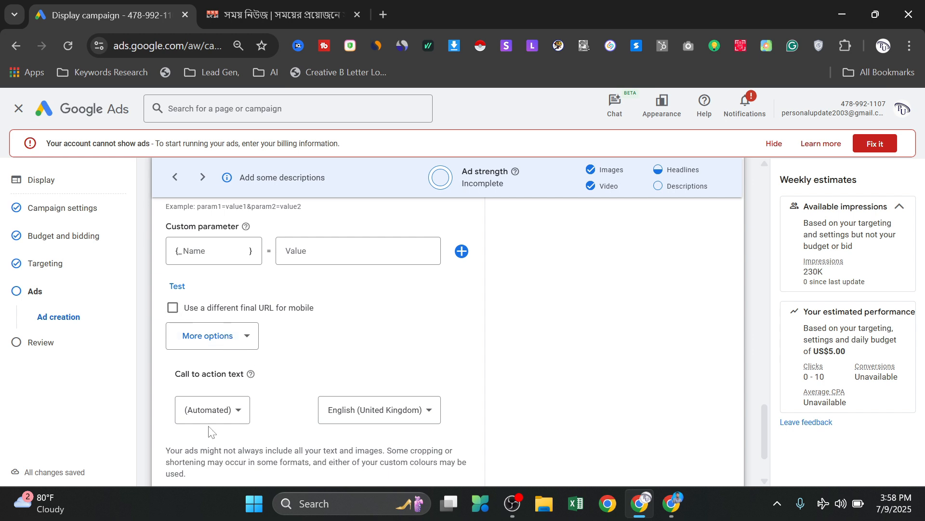
{"action": "left_click", "coordinate": [240, 413]}
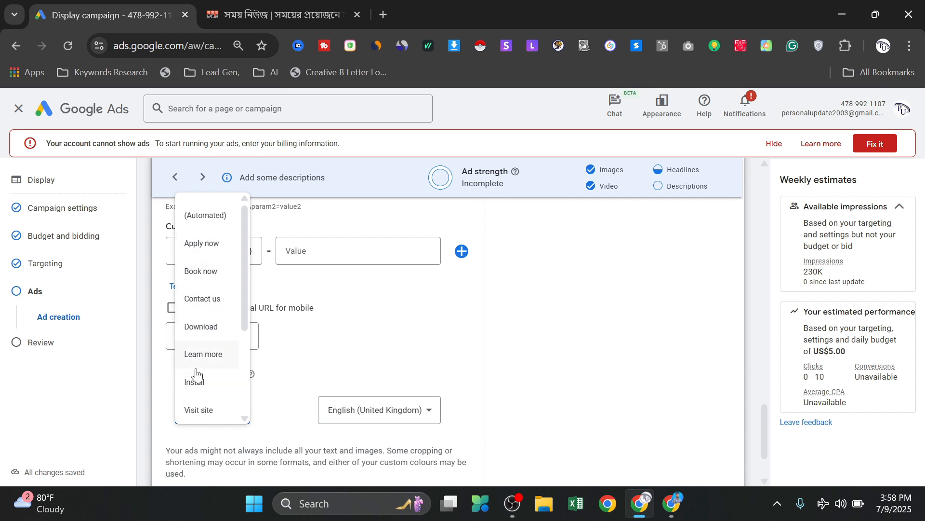
{"action": "scroll", "coordinate": [196, 374], "scroll_direction": "down", "scroll_amount": 3}
{"action": "scroll", "coordinate": [198, 364], "scroll_direction": "up", "scroll_amount": 3}
{"action": "scroll", "coordinate": [209, 383], "scroll_direction": "down", "scroll_amount": 3}
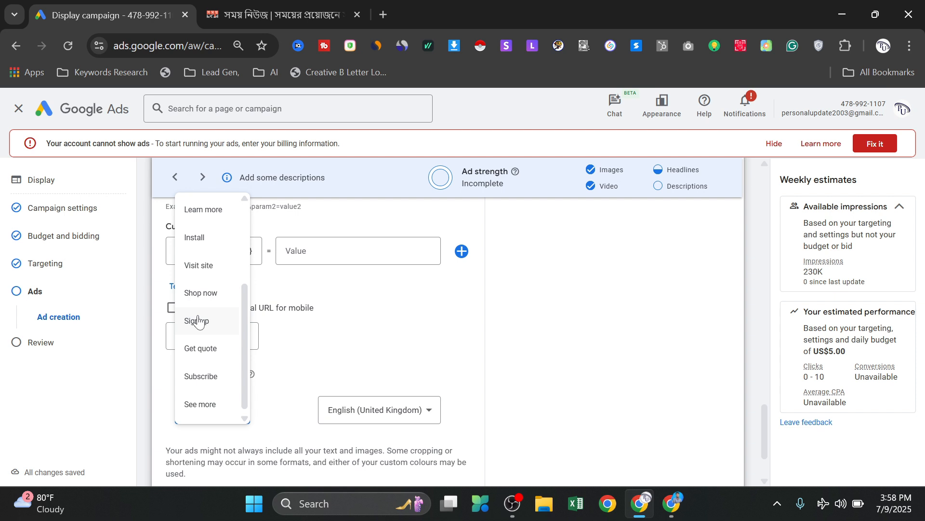
{"action": "left_click", "coordinate": [206, 404]}
- Proceed to the campaign review and look over its settings, budget, targeting and ads summary
{"action": "scroll", "coordinate": [361, 339], "scroll_direction": "down", "scroll_amount": 2}
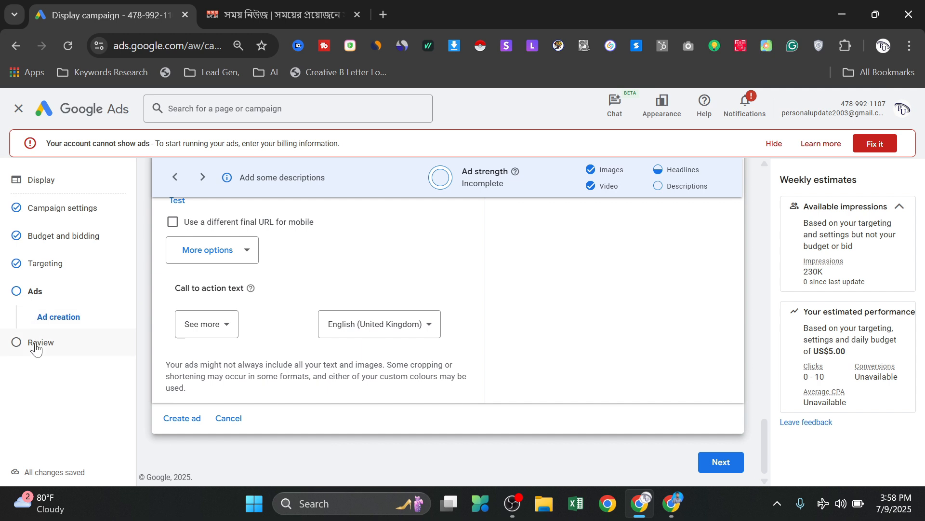
{"action": "left_click", "coordinate": [706, 466]}
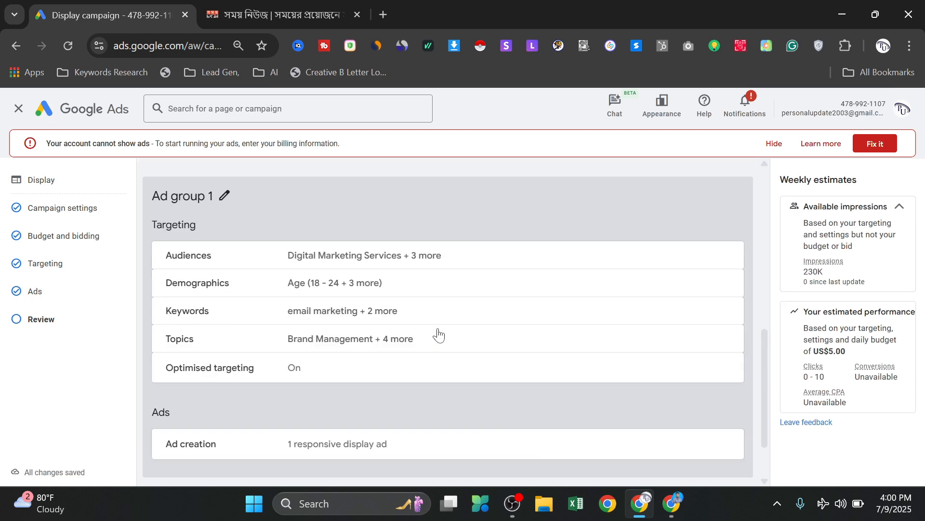
{"action": "scroll", "coordinate": [436, 333], "scroll_direction": "up", "scroll_amount": 8}
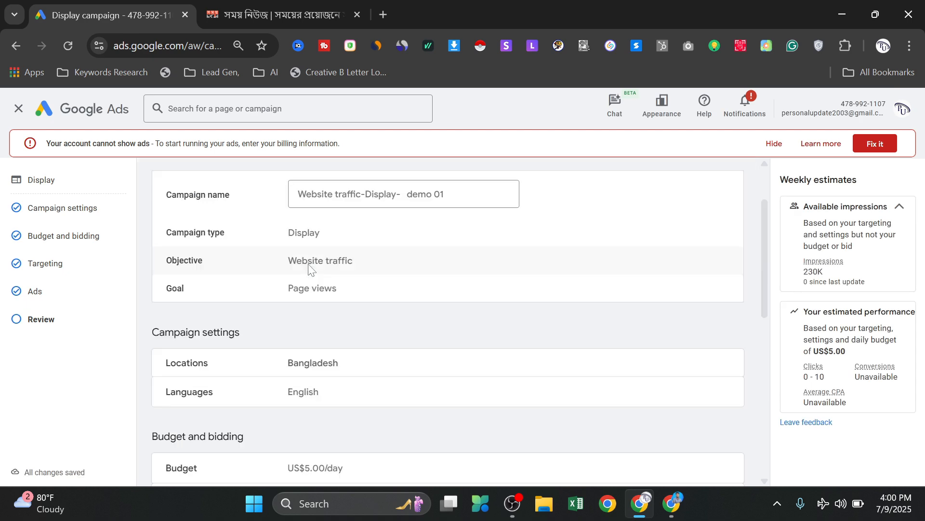
{"action": "scroll", "coordinate": [309, 265], "scroll_direction": "down", "scroll_amount": 9}
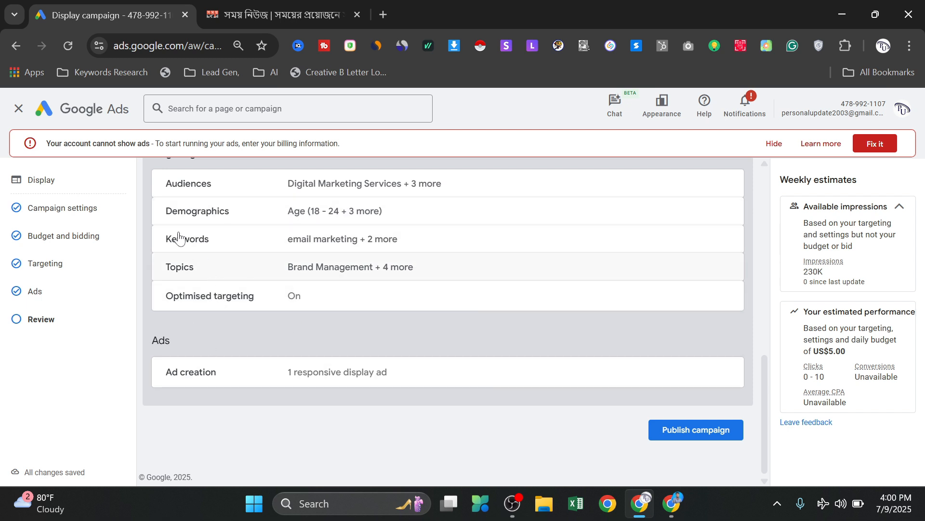
- Start closing the campaign setup and switch to the Google Ads notes document in Google Docs
{"action": "left_click", "coordinate": [19, 109]}
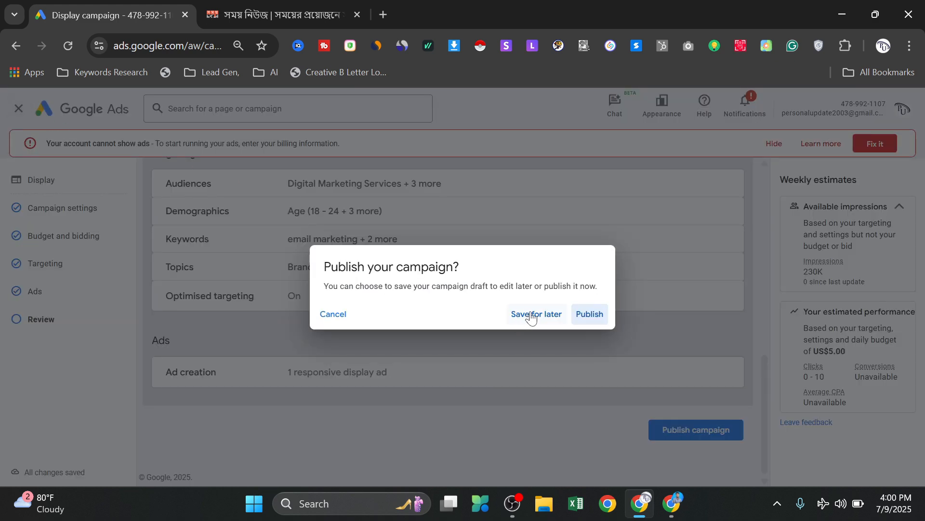
{"action": "left_click", "coordinate": [677, 508]}
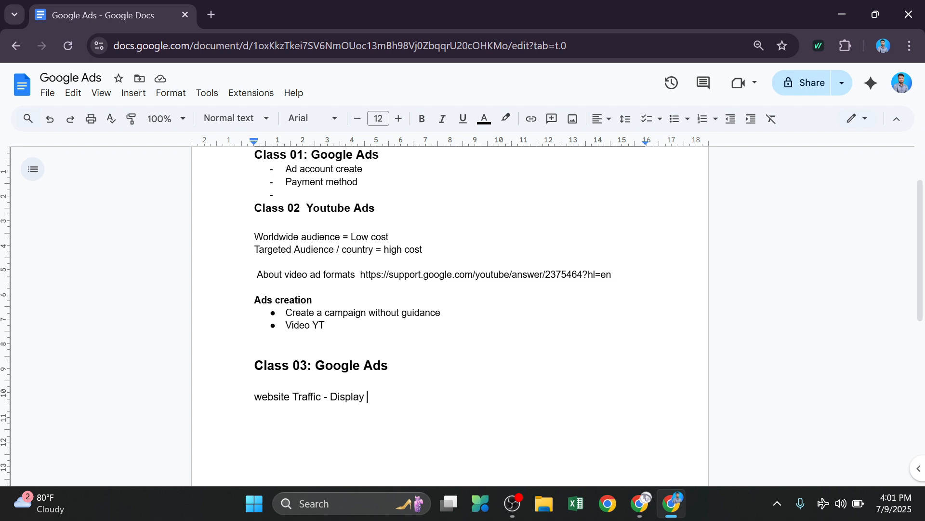